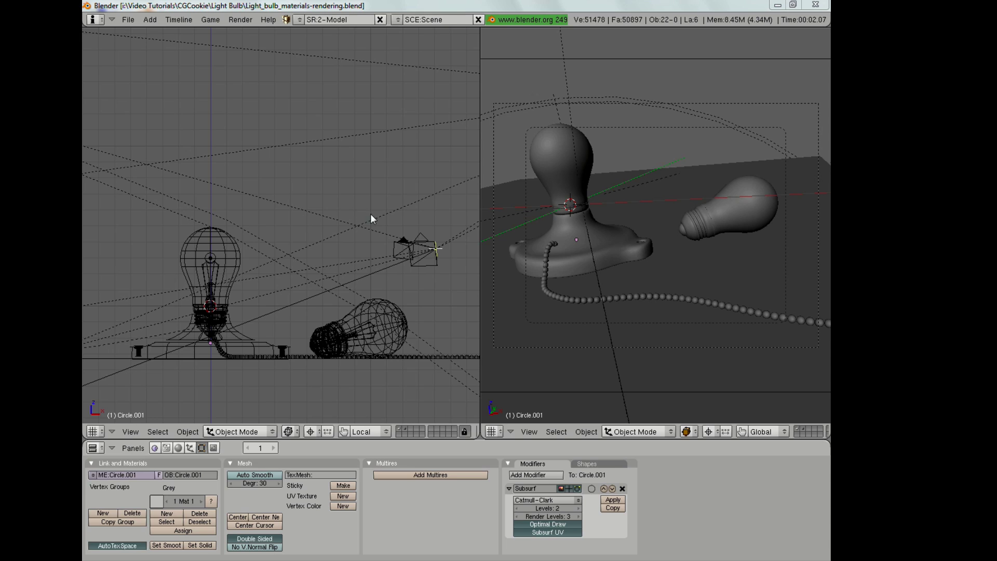
- Orbit around the lamp base, chain and both bulbs in solid shading, selecting the glass bulb and base
middle_click_drag(370, 199, 360, 211)
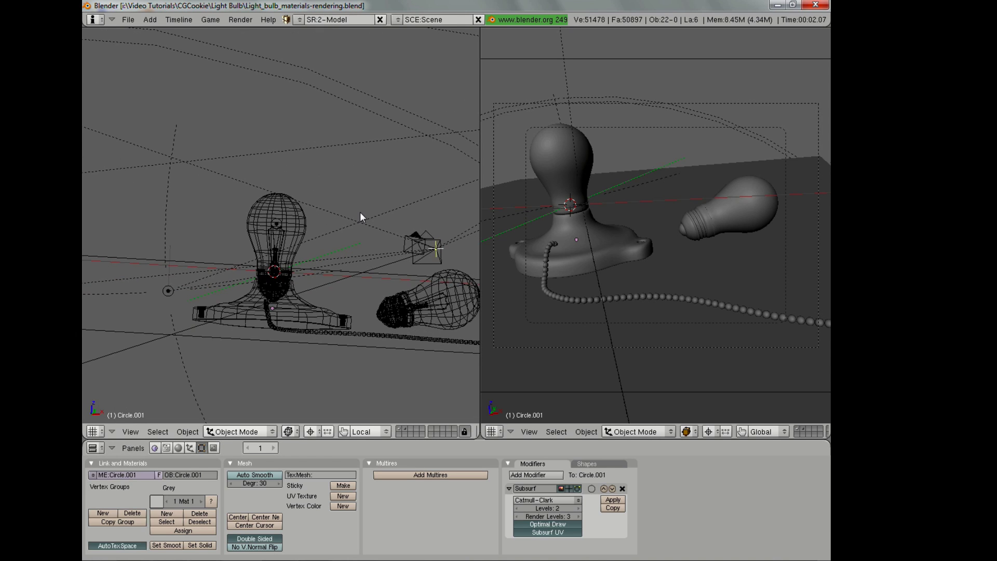
right_click(291, 225)
middle_click_drag(291, 226, 344, 322)
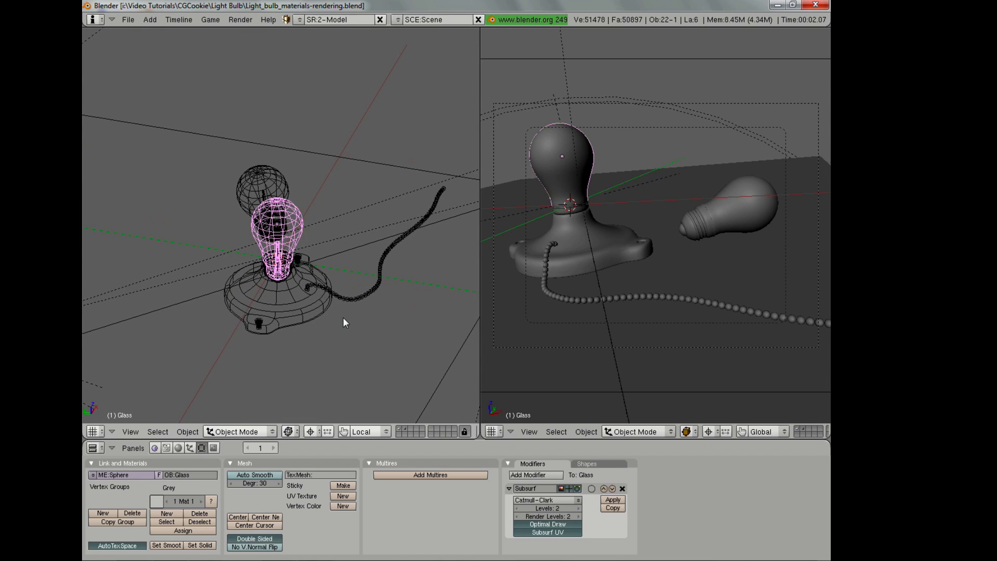
right_click(343, 317)
key("z")
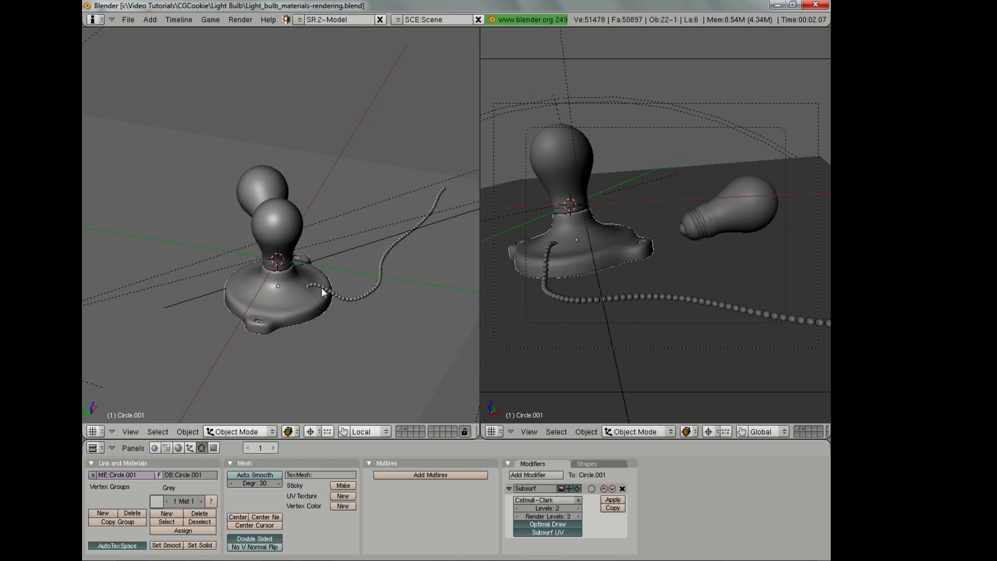
middle_click_drag(391, 279, 347, 283)
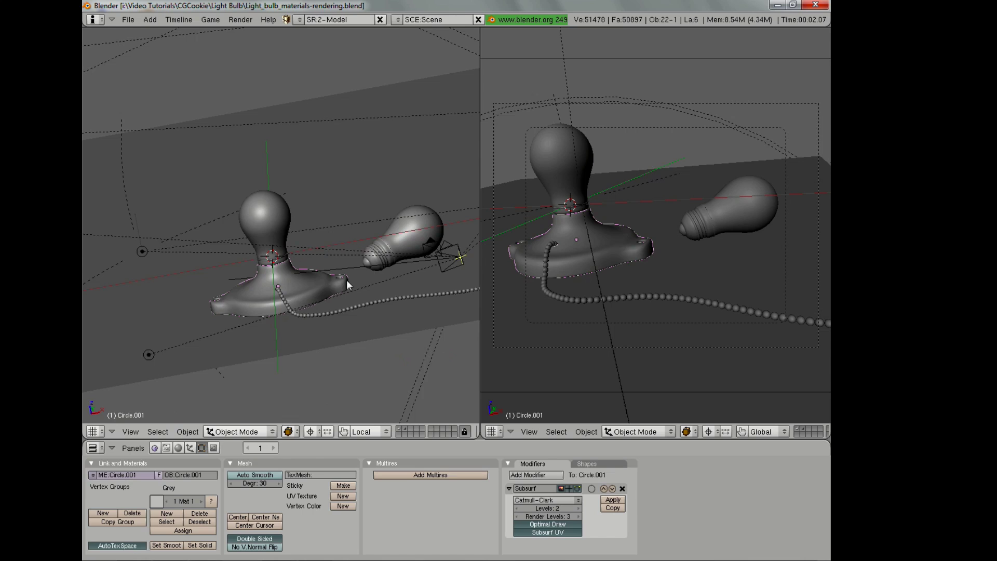
scroll(387, 258, "down", 2)
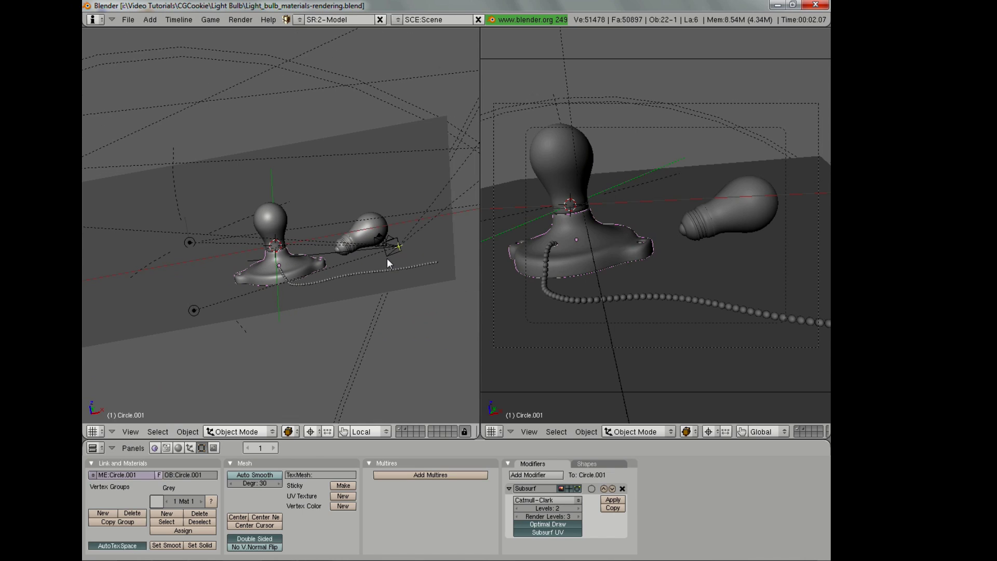
- Deselect everything and render a test image of the untextured fixture and bulbs, centring the render window
right_click(413, 127)
key("z")
middle_click_drag(414, 127, 384, 229)
key("z")
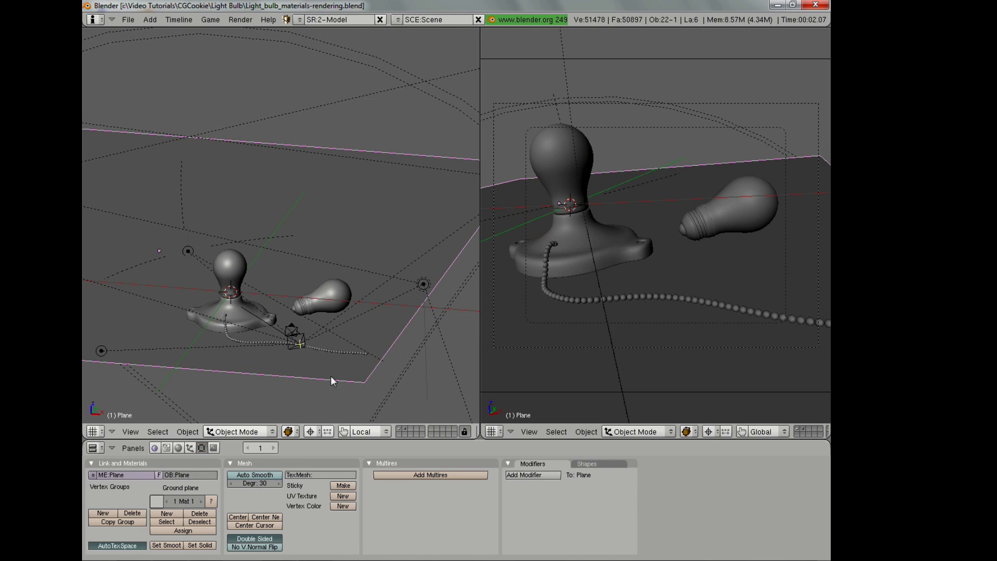
key("a")
key("F12")
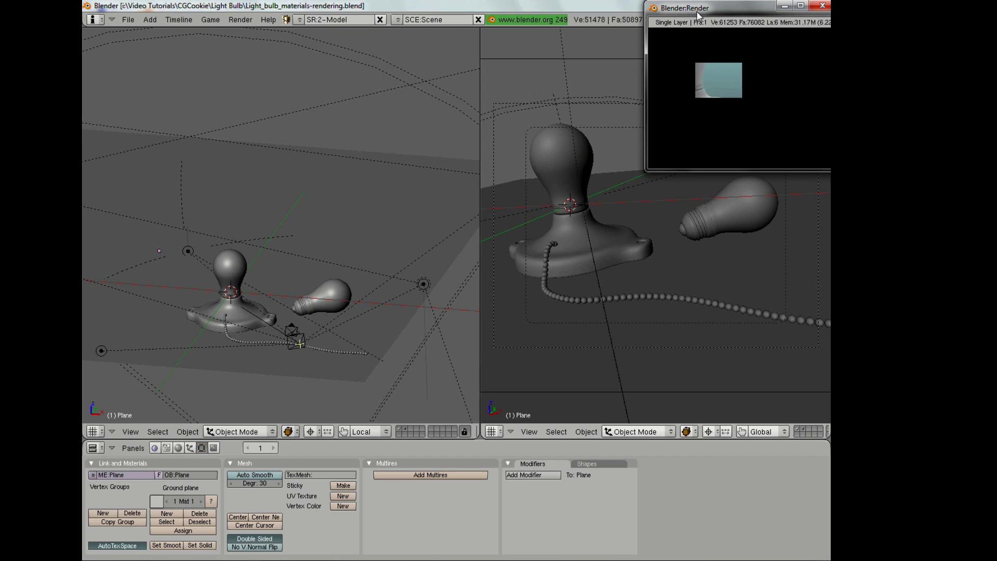
left_click_drag(698, 13, 342, 169)
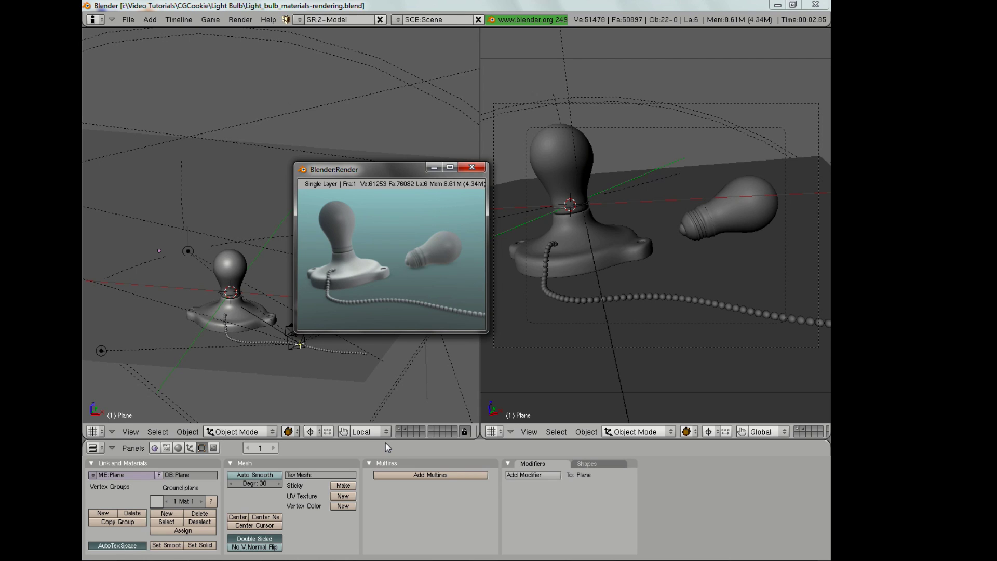
- Close the render and tilt the top view into a wireframe perspective of the bulbs
key("Escape")
key("KP_7")
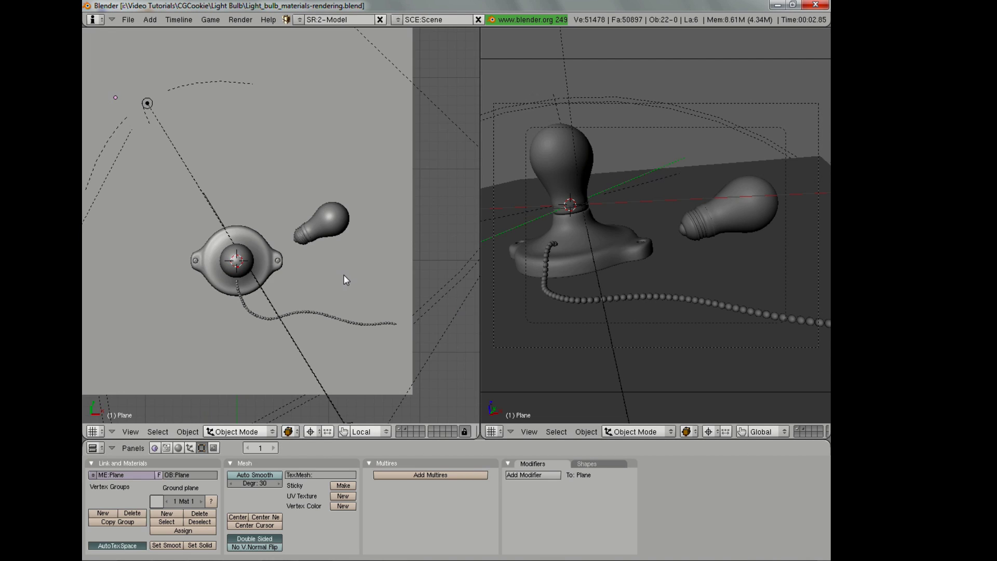
scroll(344, 274, "up", 2)
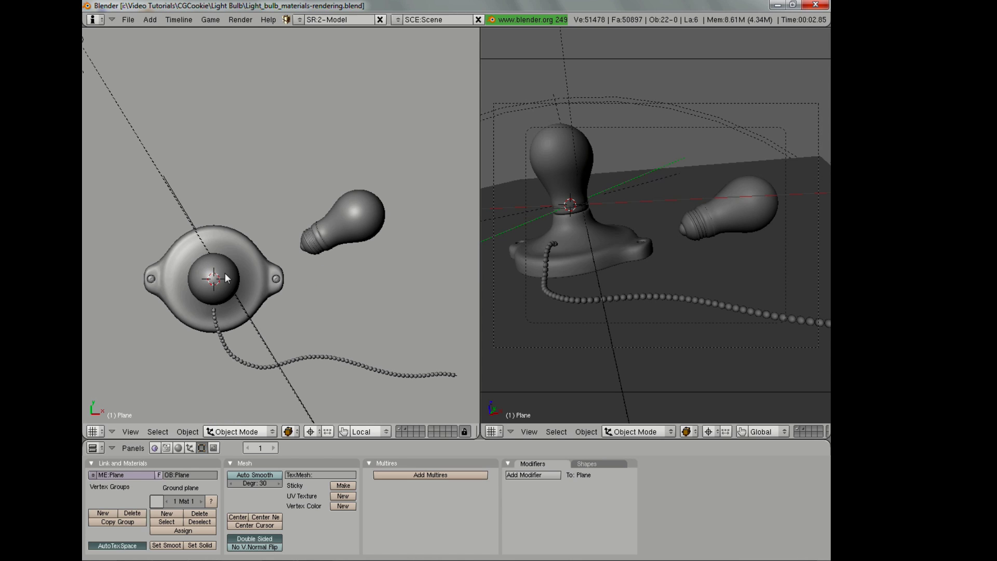
key("z")
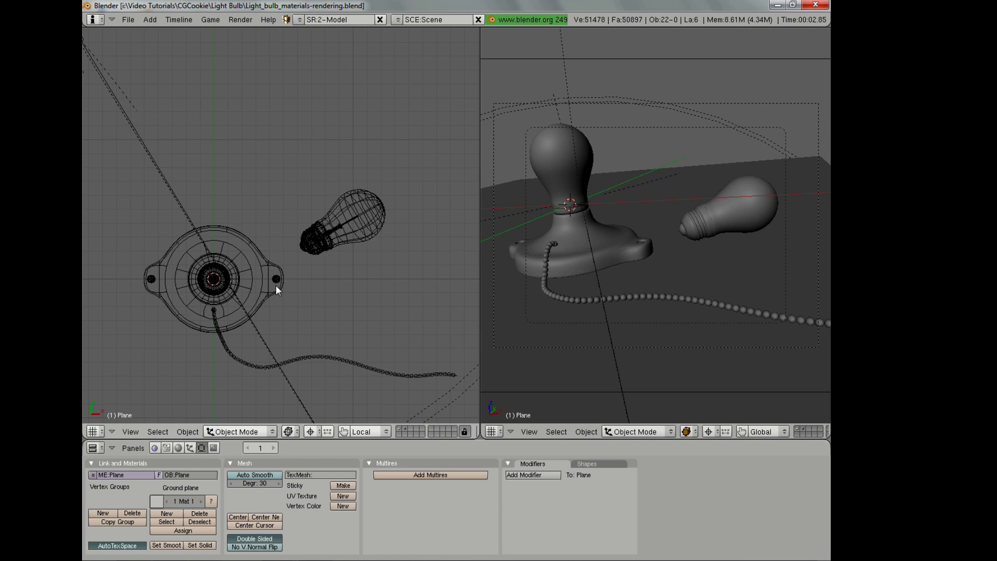
middle_click_drag(275, 285, 233, 202)
- Select the glass bulb, show only the model layer, and bring up its material settings
right_click(266, 80)
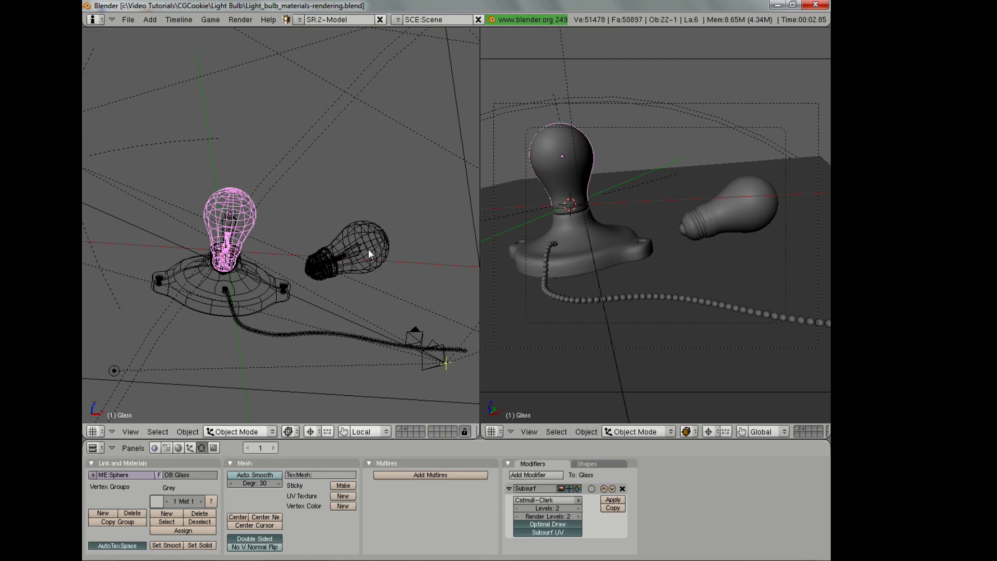
right_click(368, 248)
right_click(214, 199)
middle_click_drag(347, 206, 247, 194)
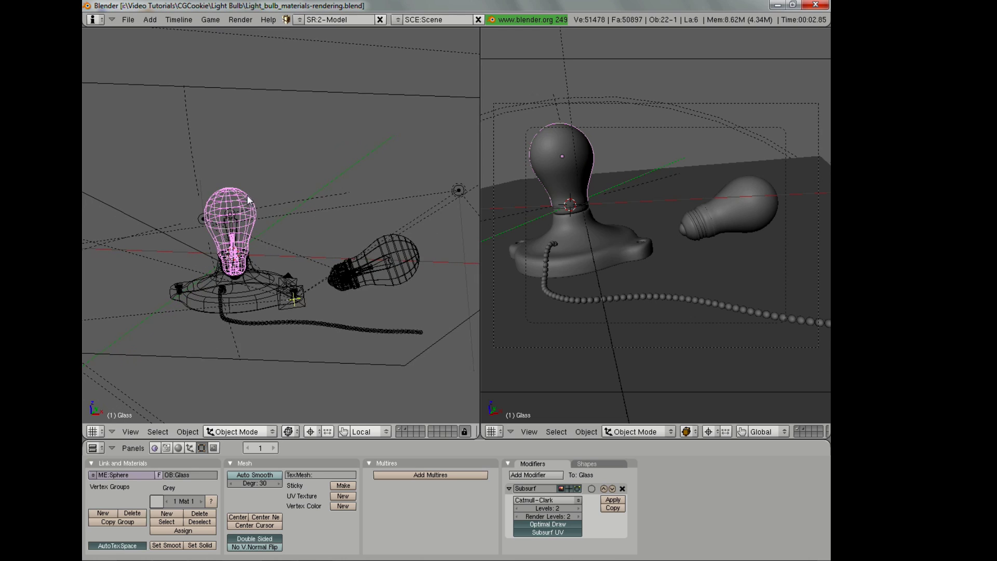
key("z")
key("1")
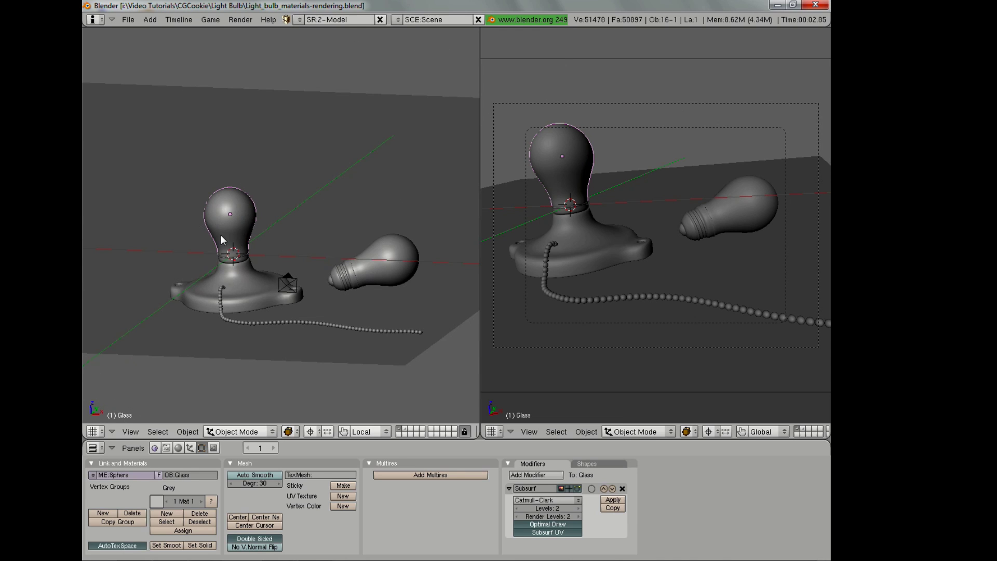
key("z")
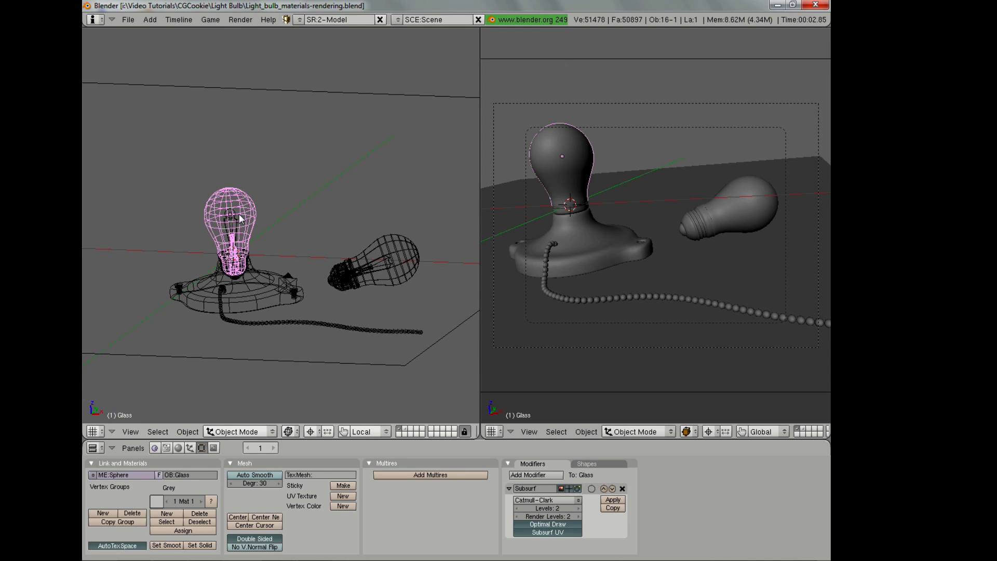
left_click(178, 448)
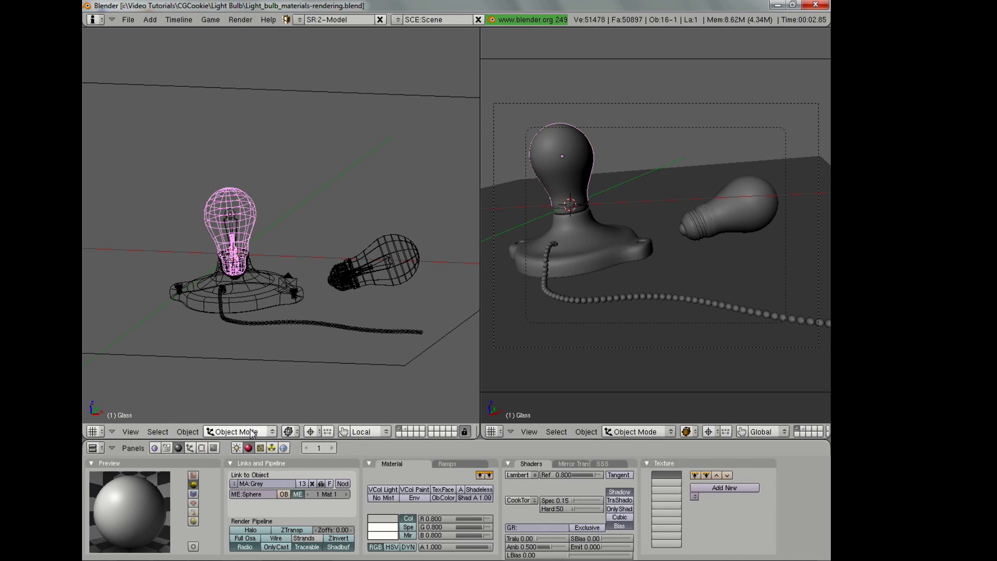
- Replace the shared Grey material on the glass bulb with a new material named 'Bulb'
left_click(311, 483)
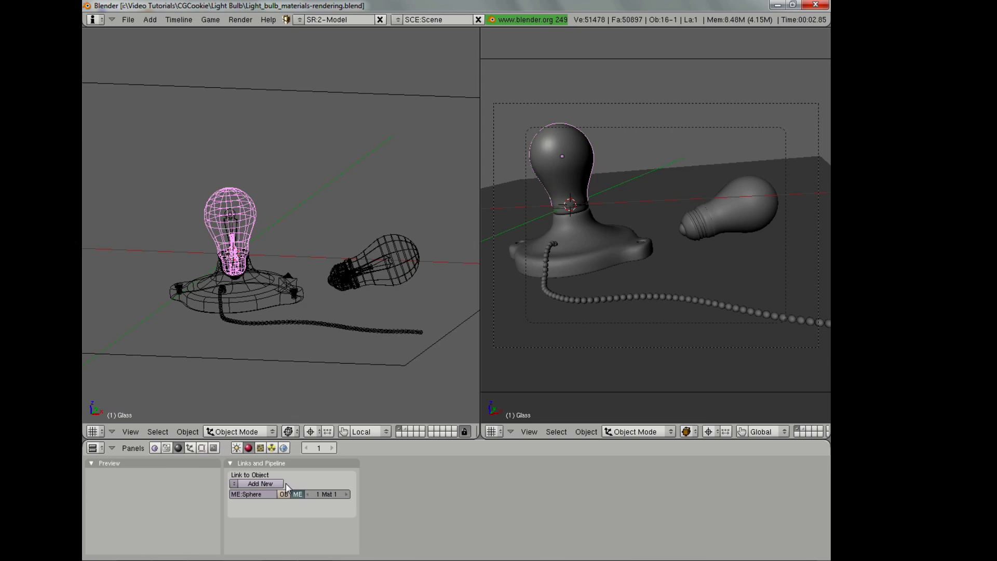
left_click(276, 481)
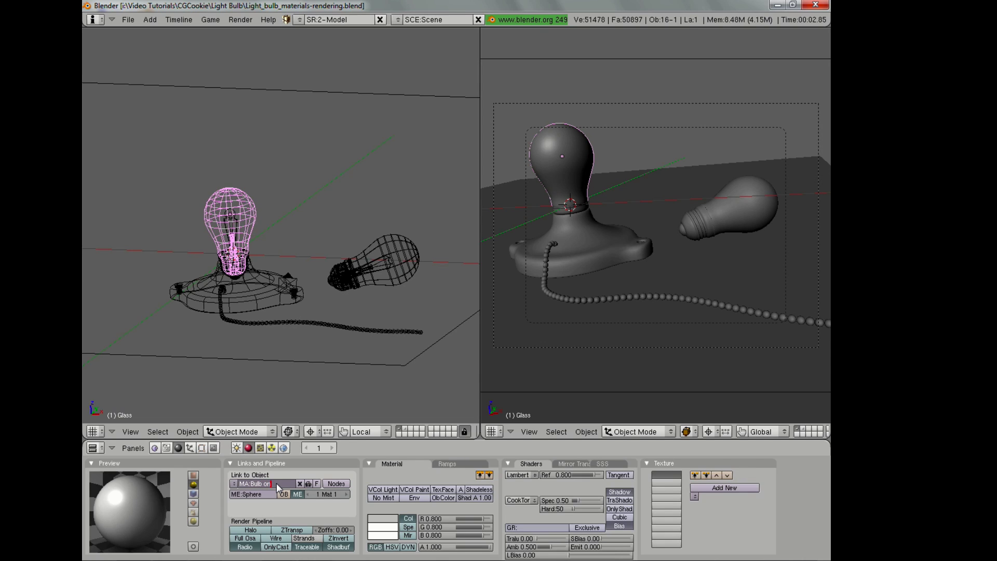
type("Bulb")
key("Return")
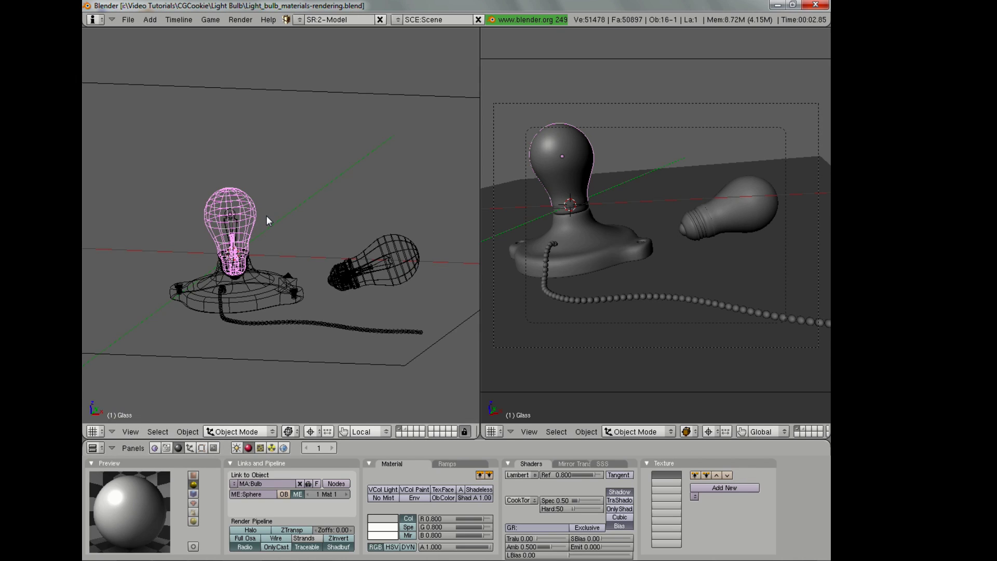
key("z")
key("z")
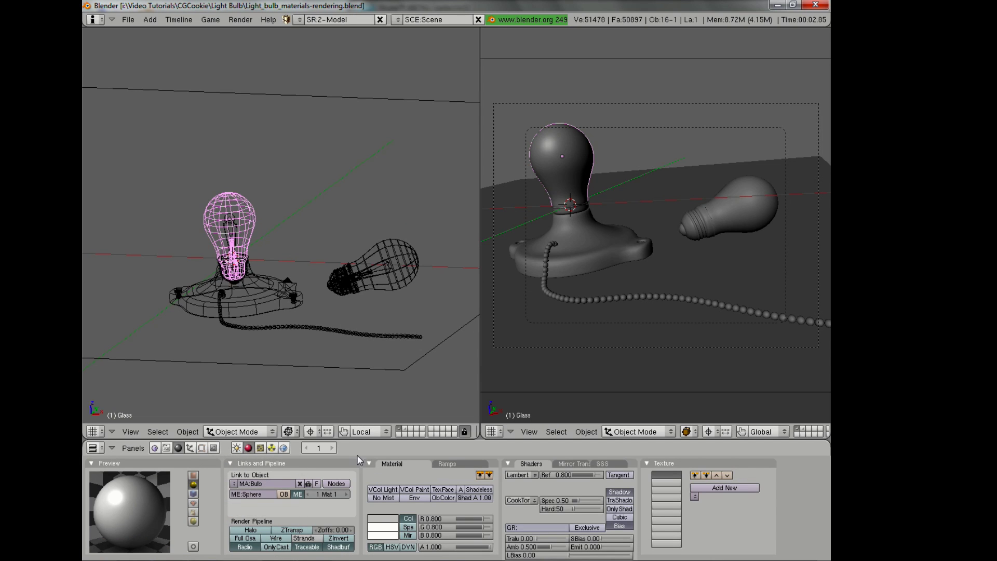
- Set the Bulb material colour to a pale yellow
left_click(382, 521)
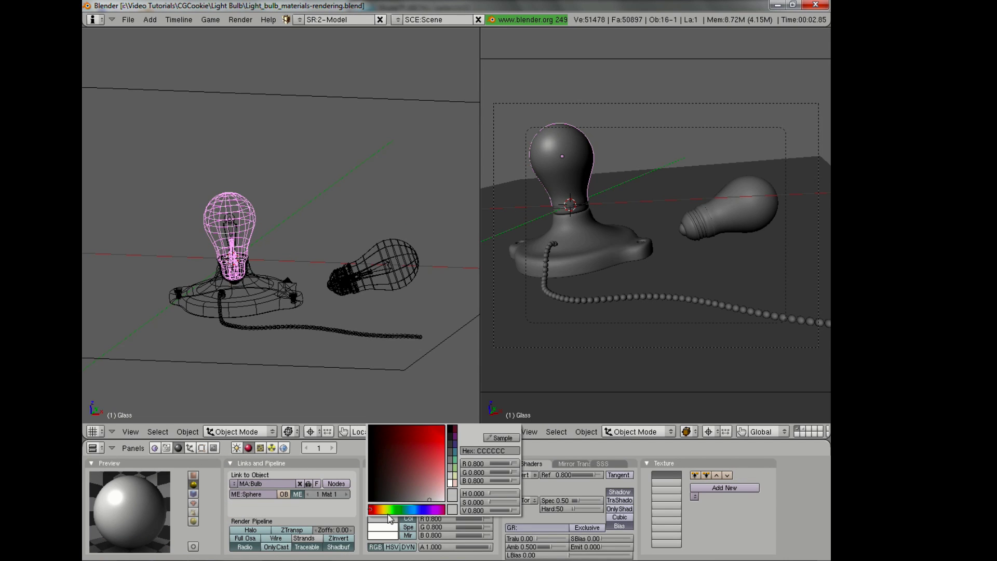
mouse_move(394, 509)
left_mouse_down()
mouse_move(383, 510)
mouse_move(432, 497)
mouse_move(467, 501)
left_mouse_up()
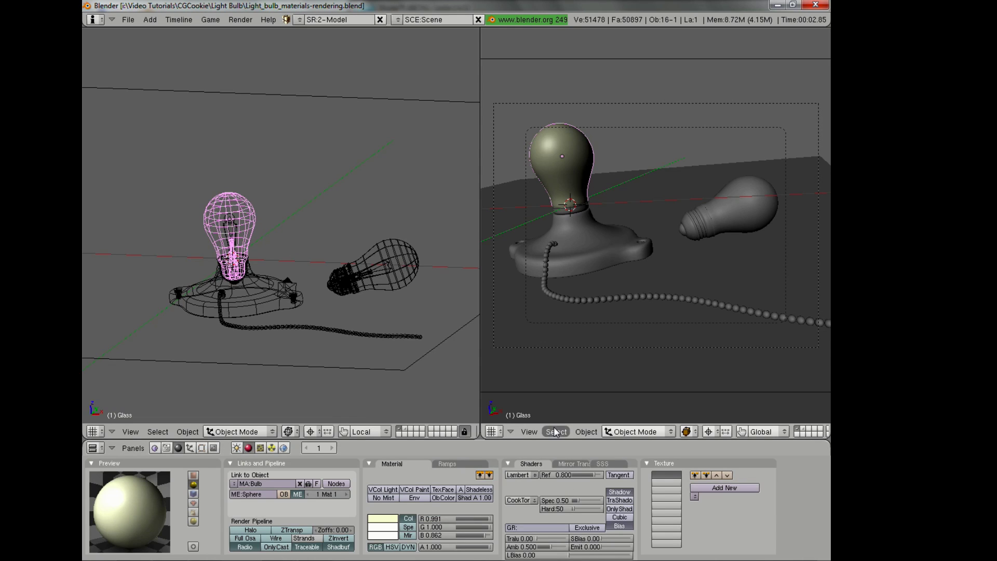
scroll(368, 313, "up", 2)
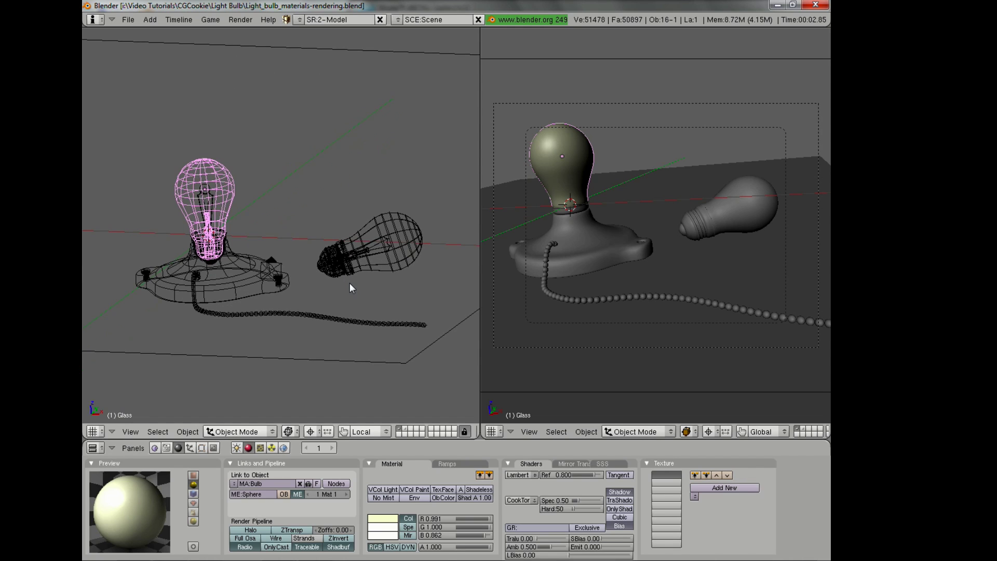
scroll(351, 286, "up", 1)
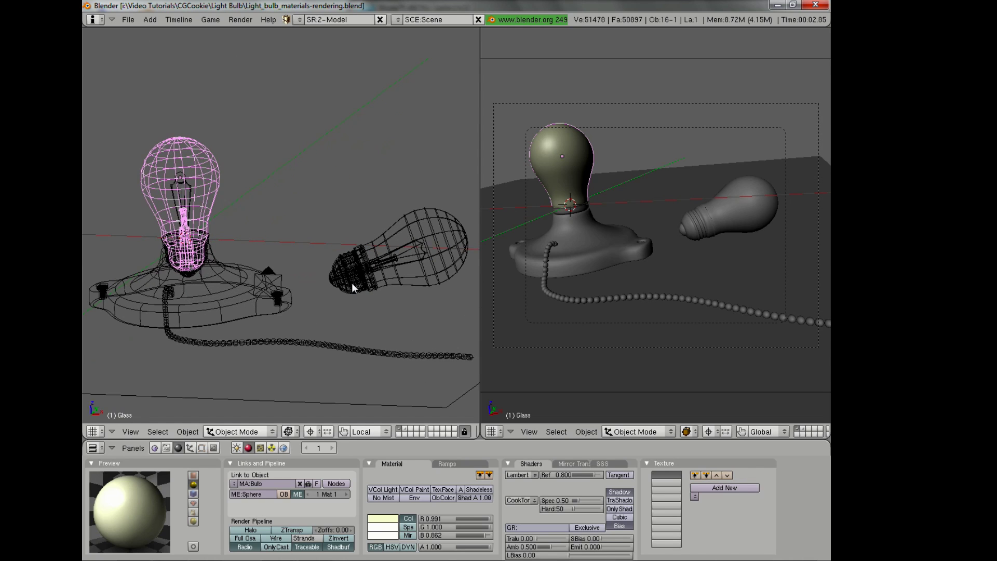
left_click(382, 518)
left_click_drag(443, 497, 443, 494)
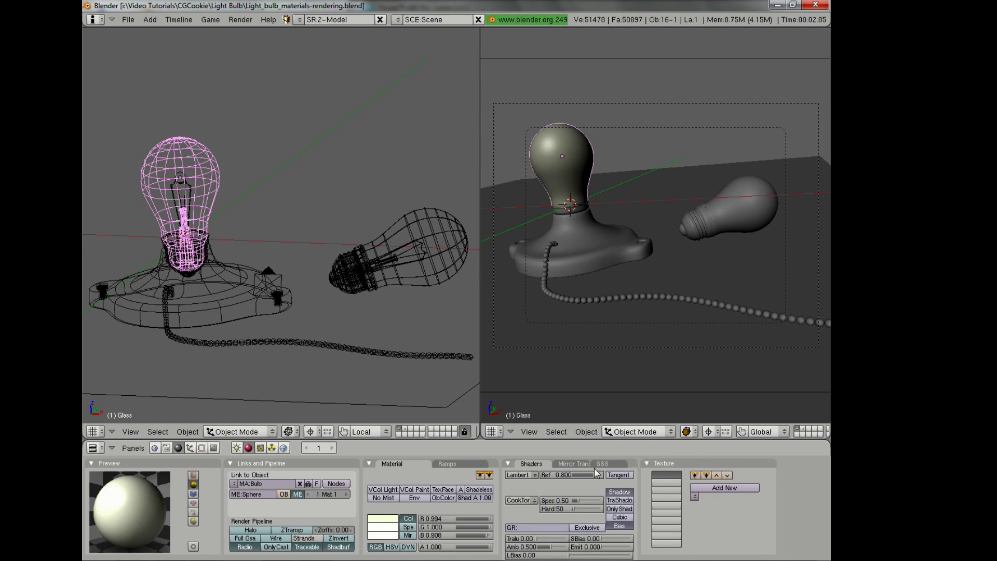
- Give the Bulb material alpha 0.2 with ZTransp transparency and render to check the glass
left_click(436, 548)
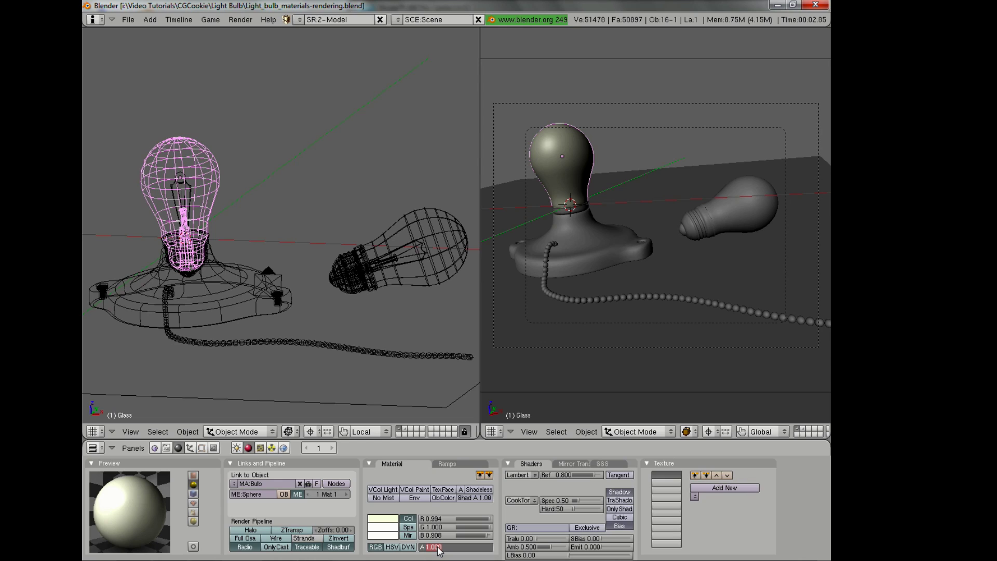
type("0.2")
key("Return")
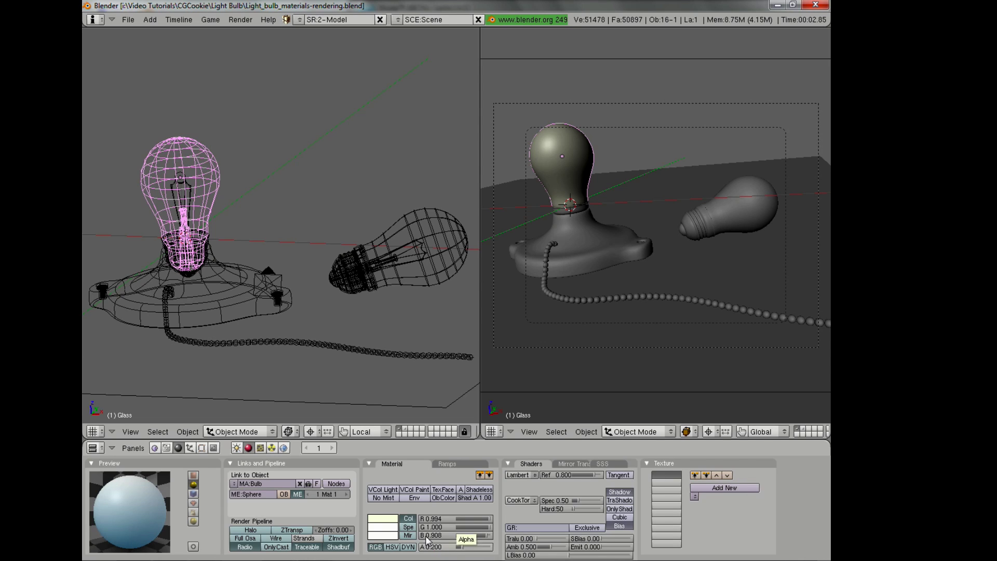
left_click(294, 531)
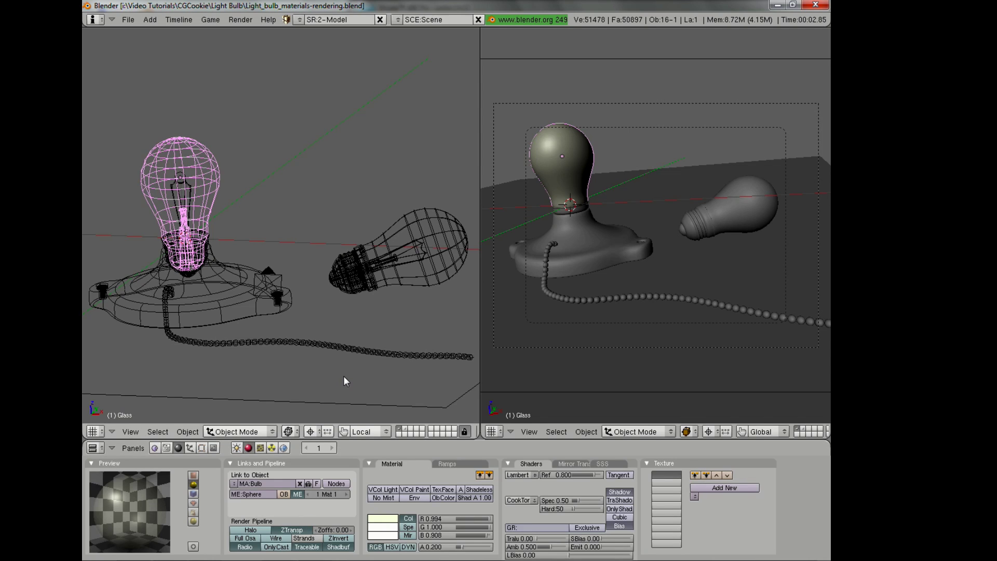
key("F12")
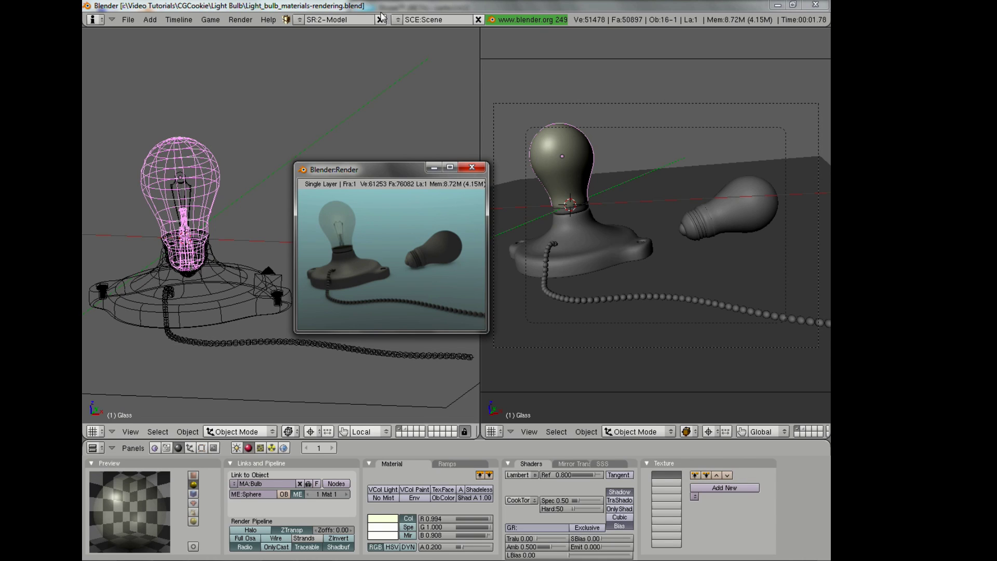
- Close and re-render the scene to review the transparent glass bulb
key("Escape")
key("F12")
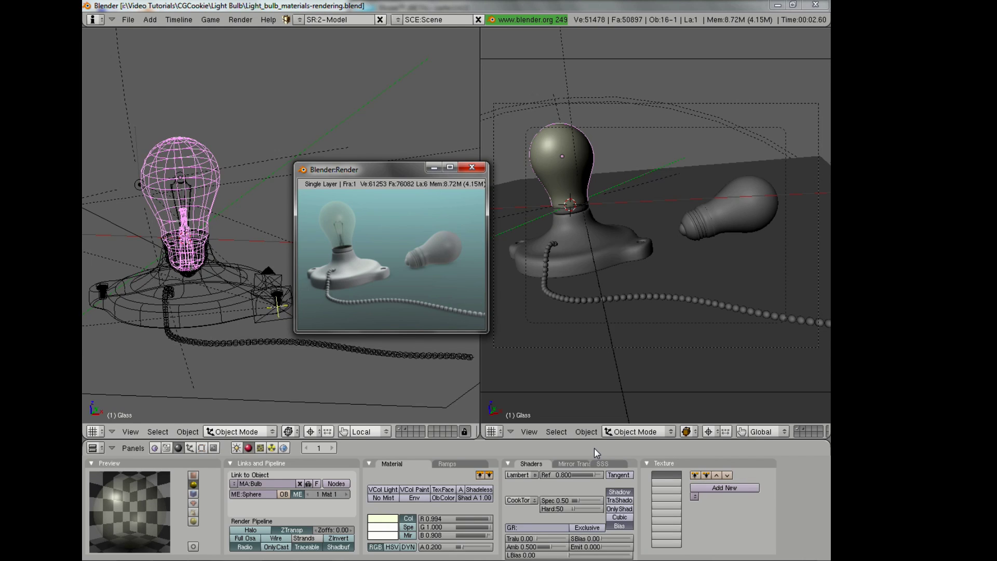
key("F11")
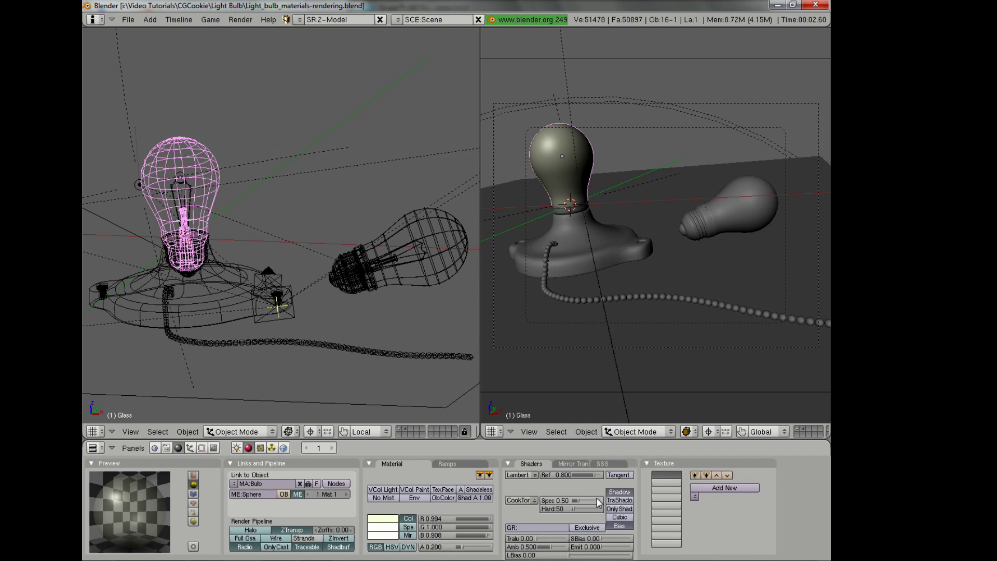
- Raise the Bulb material's specular strength to 0.67 and hardness to 102
left_click_drag(592, 503, 598, 505)
left_click(585, 508)
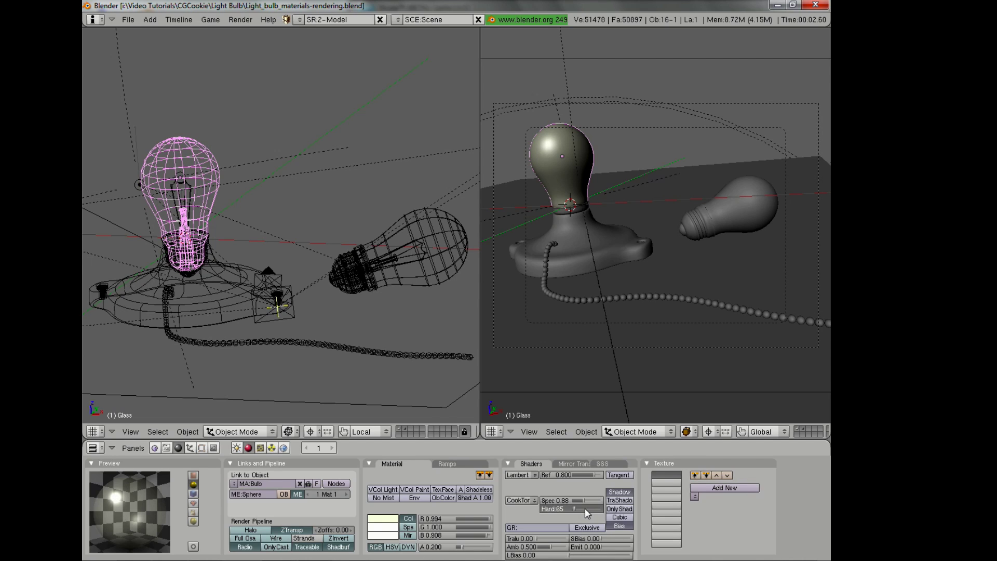
type("102")
key("Return")
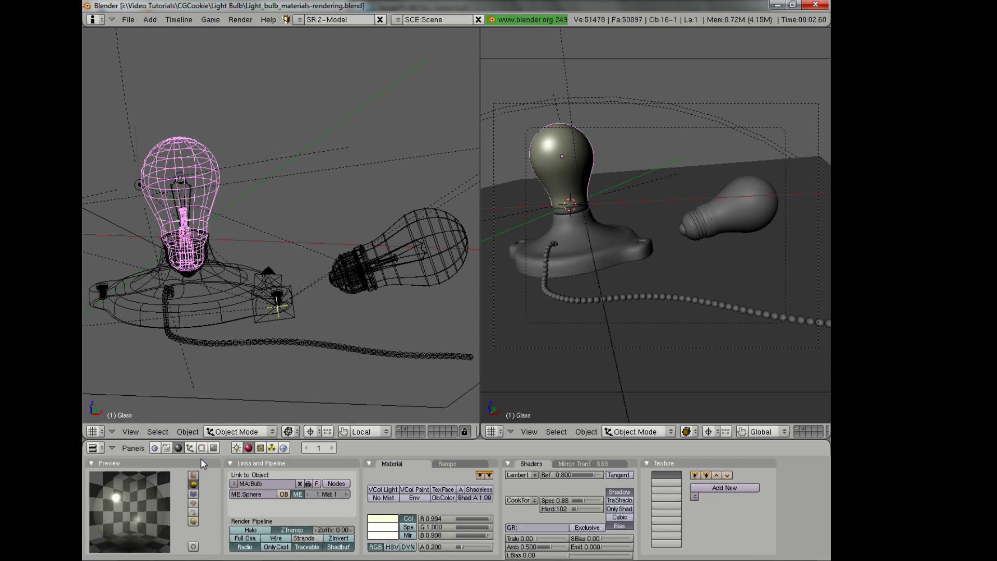
- Set the render size to 50% and render the light bulb scene at that size
left_click(214, 447)
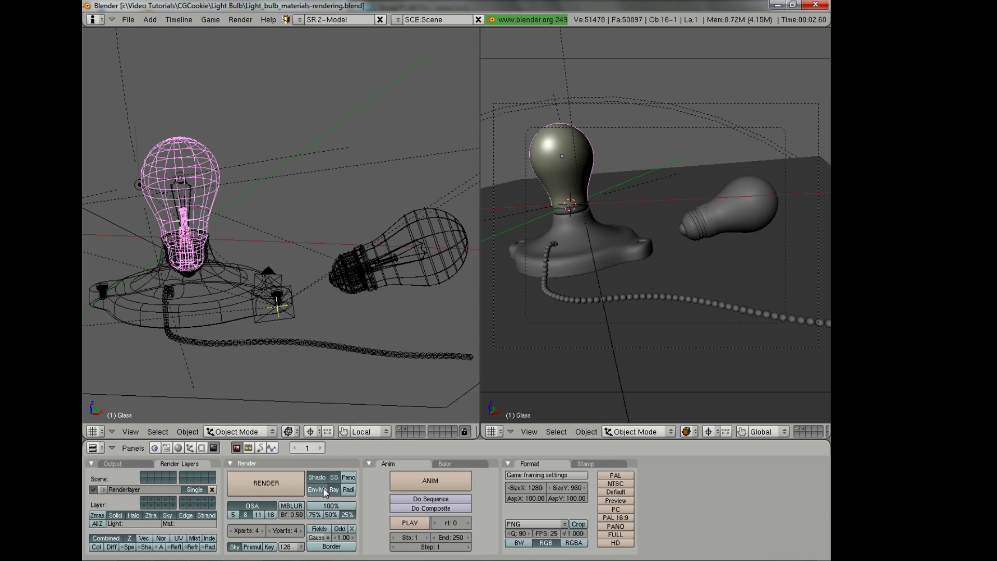
left_click(331, 514)
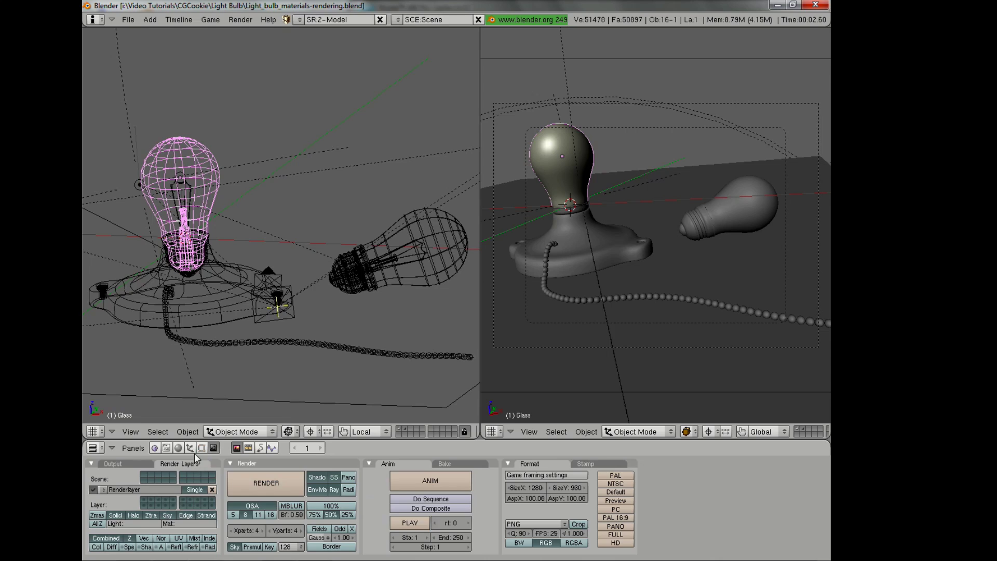
left_click(178, 447)
key("F12")
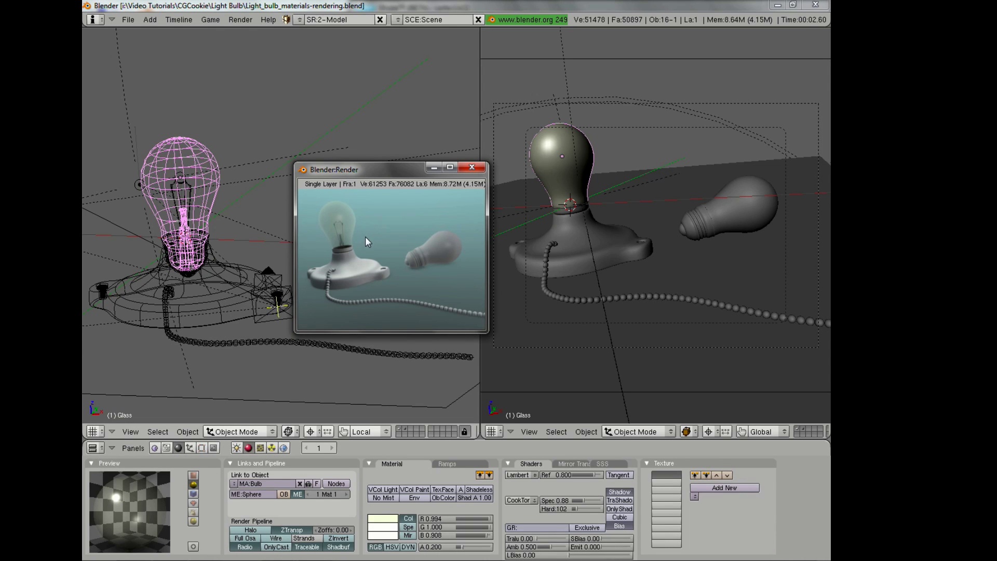
key("F12")
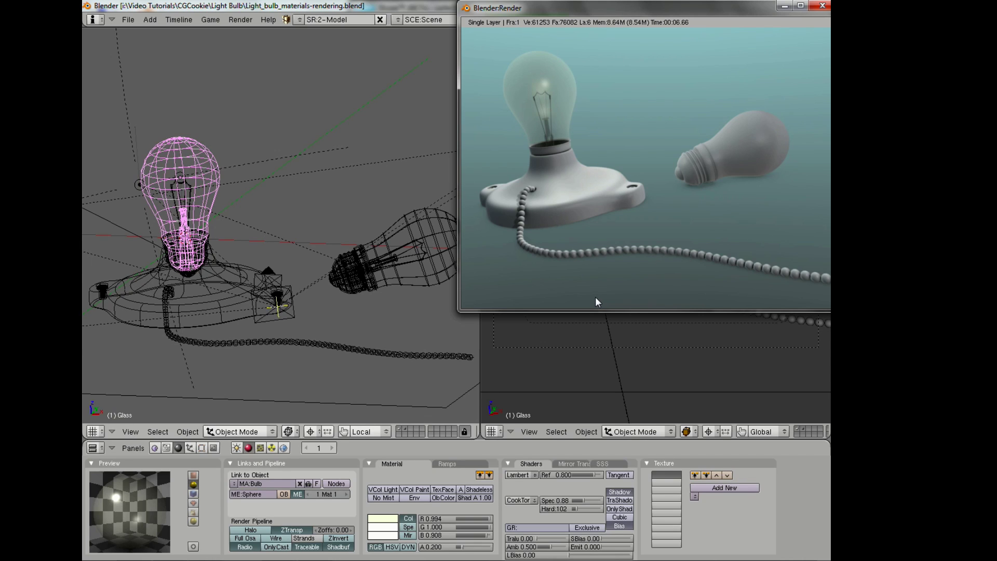
- Show the Mirror Trans settings, review the last render, and frame the whole scene from the top
key("Escape")
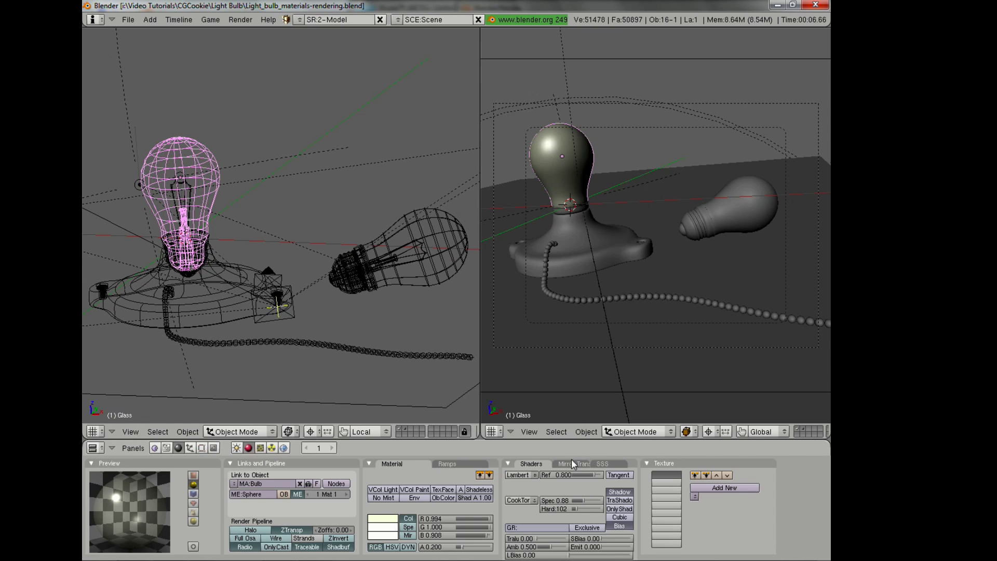
left_click(571, 461)
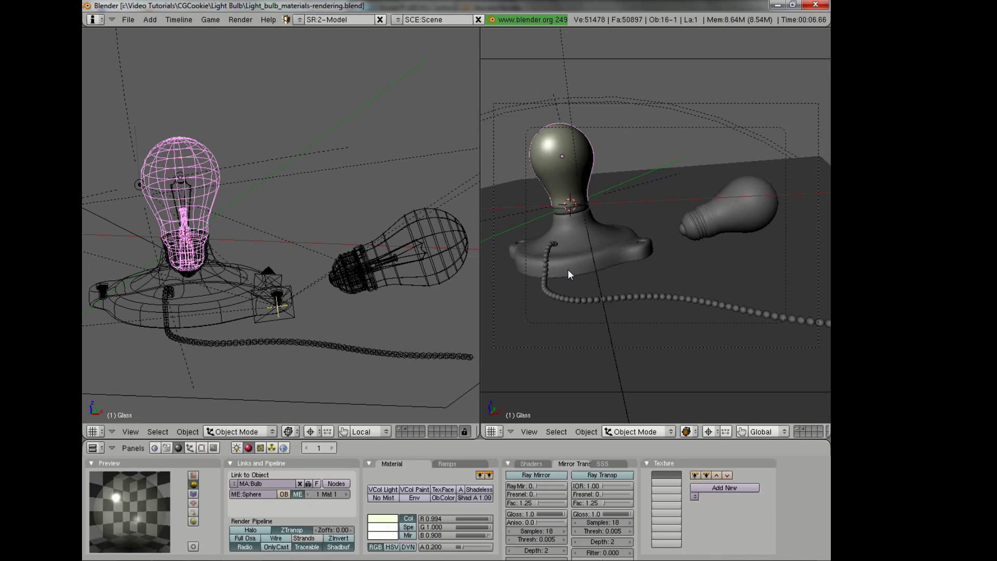
key("F11")
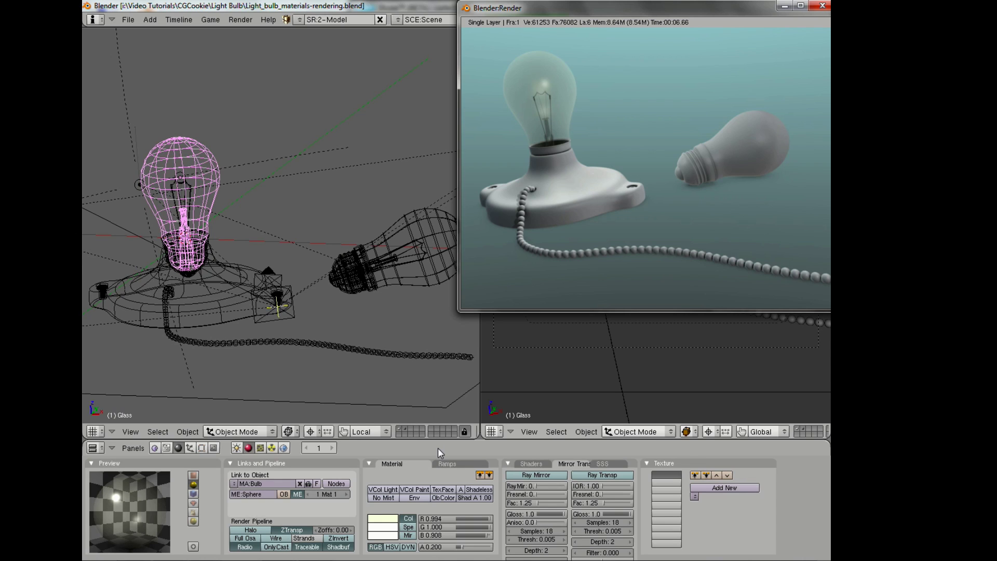
key("Escape")
key("KP_7")
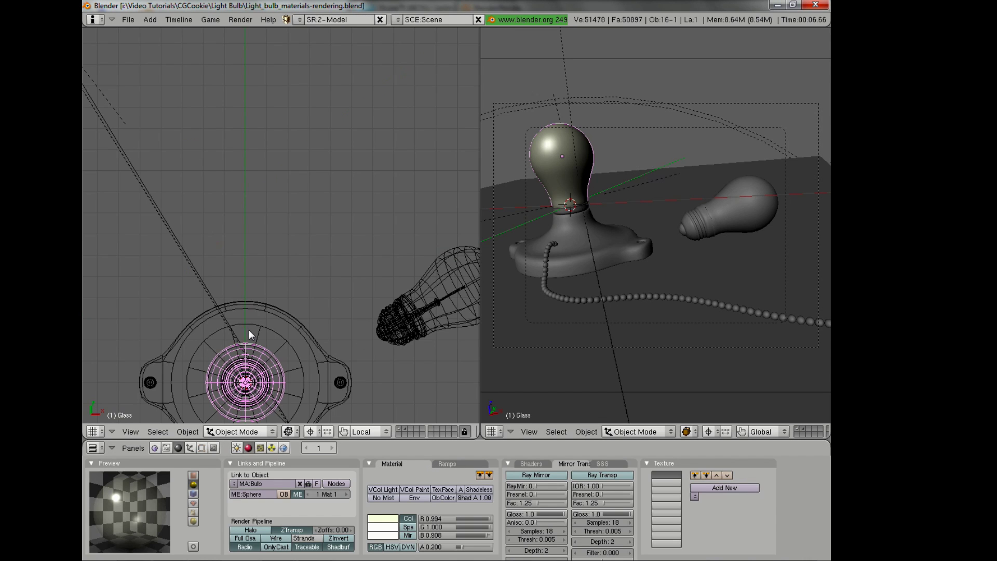
key("Home")
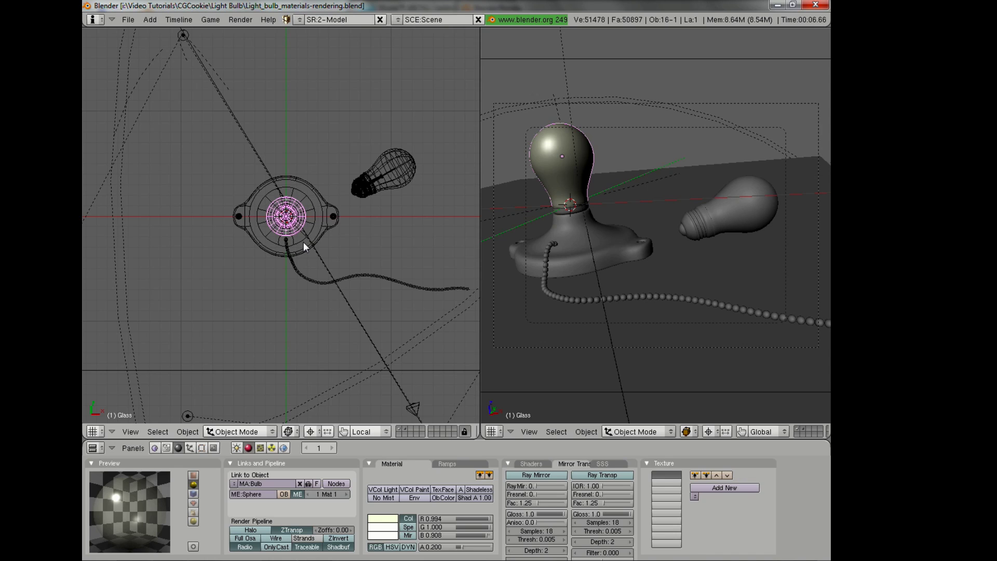
- Add a mesh plane at the lamp base and start scaling it up
key("space")
mouse_move(390, 250)
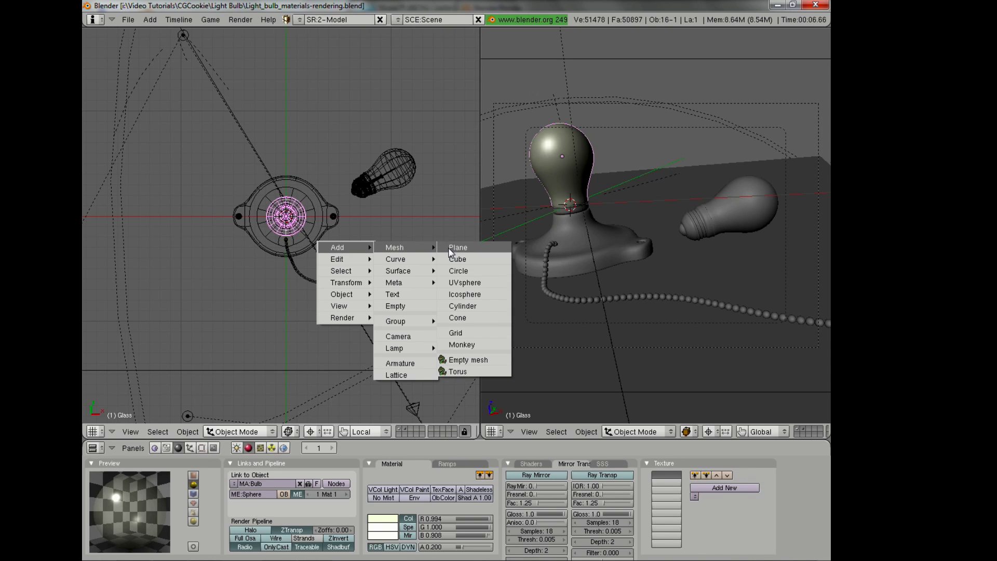
left_click(460, 247)
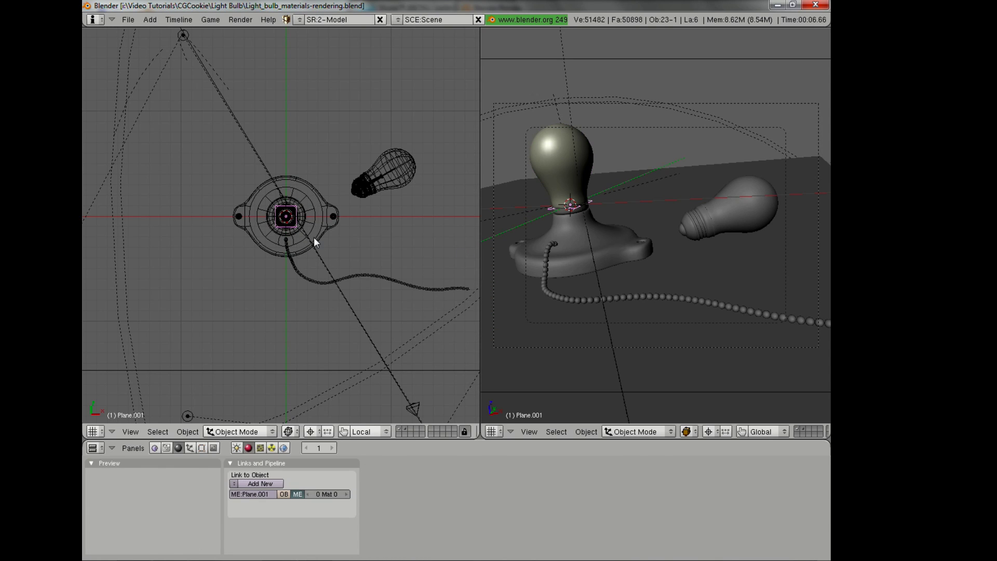
key("s")
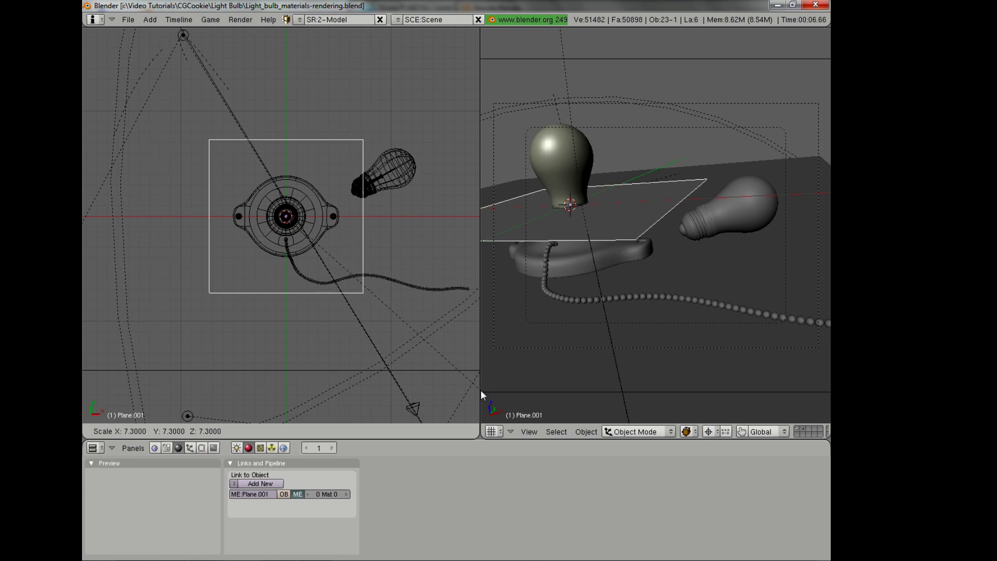
- Confirm the plane's size, then move and duplicate its face into a two-by-two grid of four panels
left_click(475, 384)
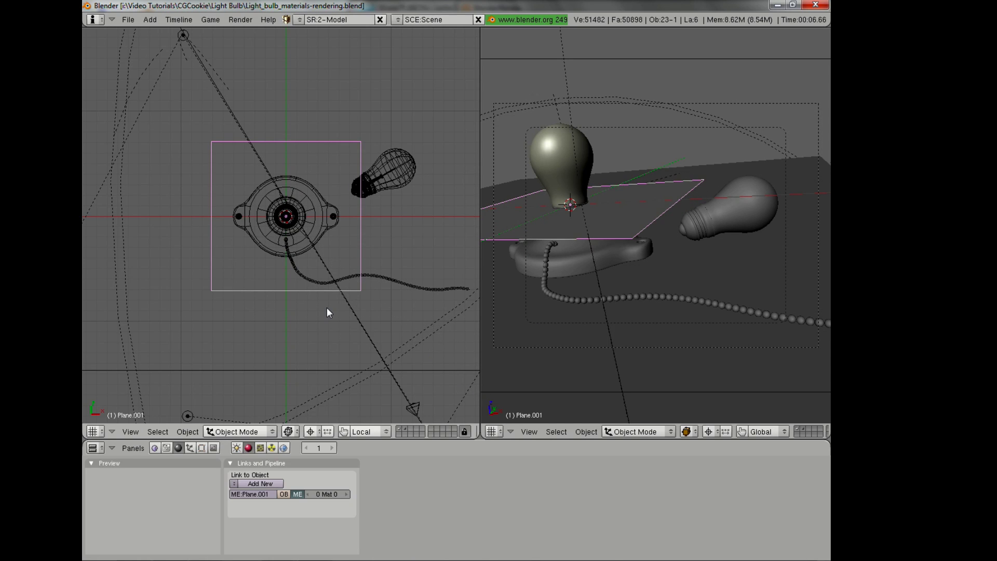
key("Tab")
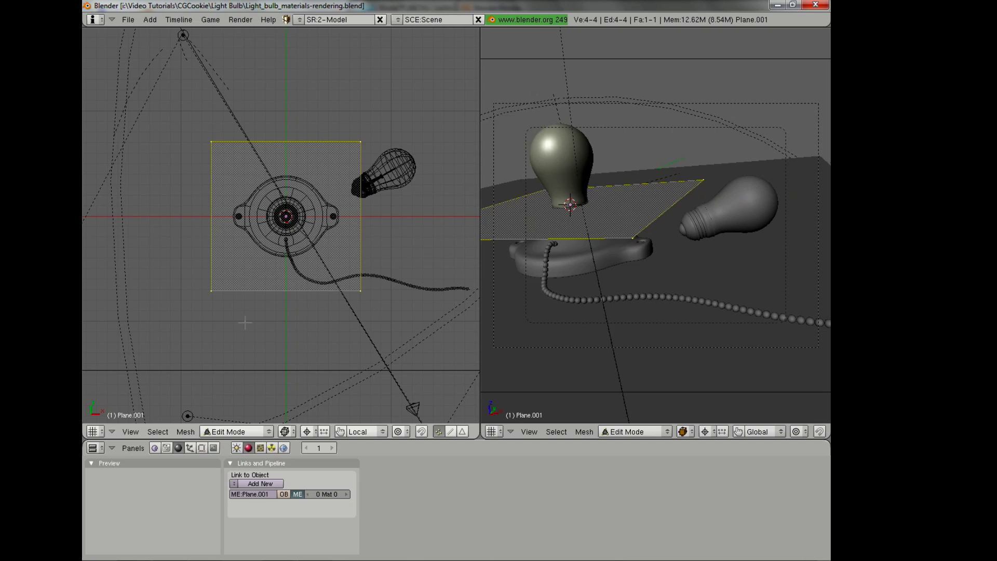
key("g")
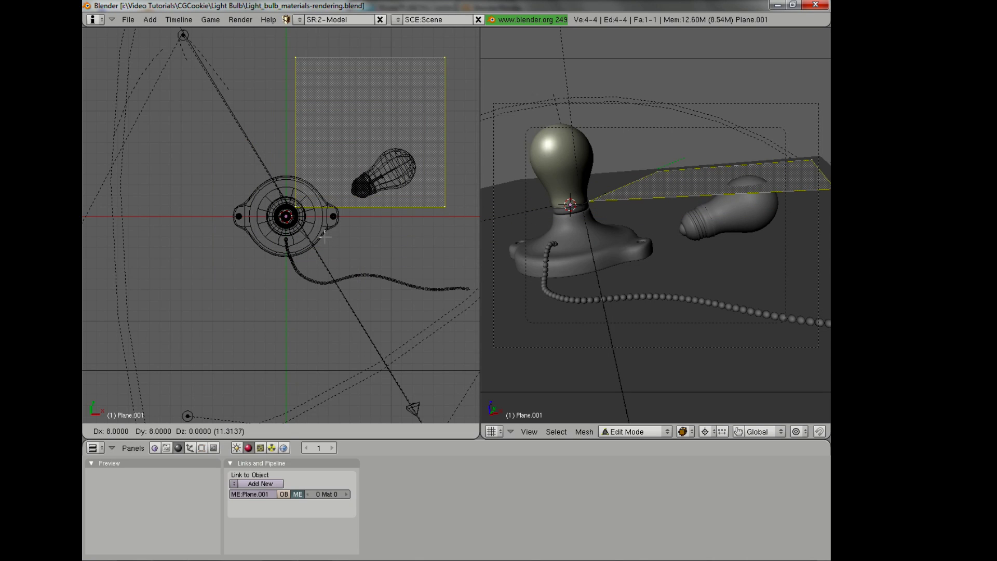
left_click(324, 236)
key("shift+d")
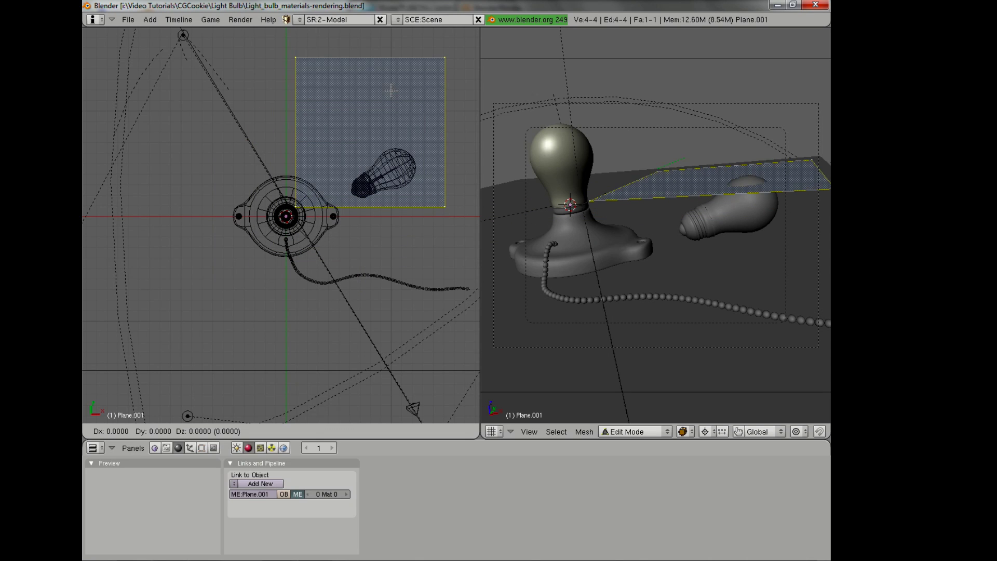
left_click(392, 250)
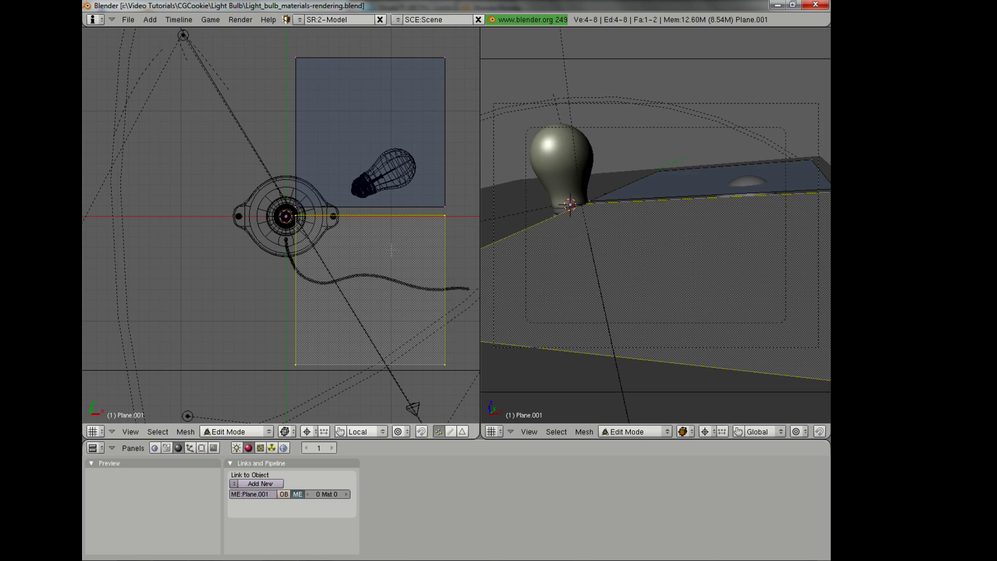
key("shift+d")
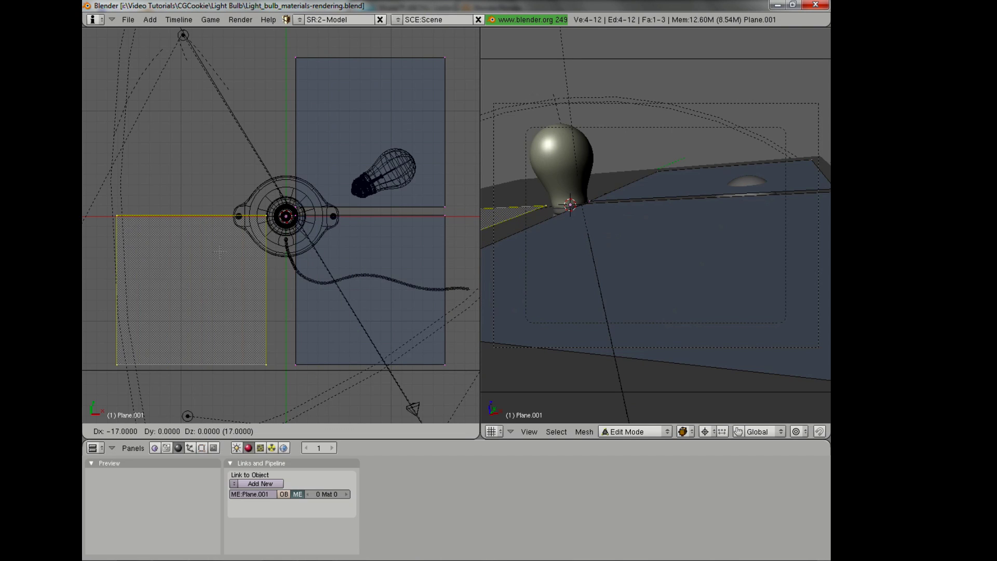
left_click(230, 253)
key("shift+d")
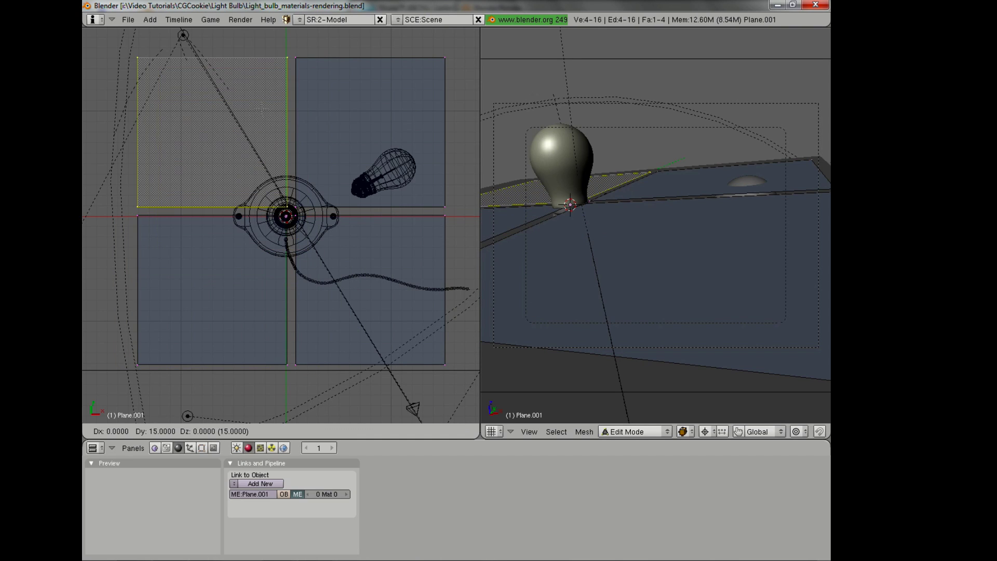
left_click(254, 109)
- Shift all four panels together to centre them around the fixture
scroll(254, 109, "up", 7)
key("a")
key("g")
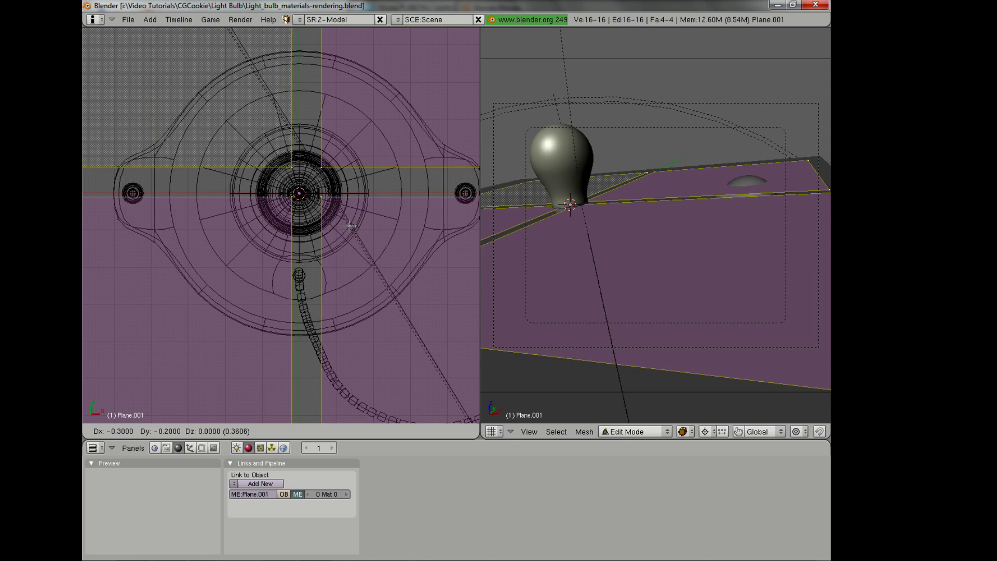
left_click(342, 235)
scroll(344, 234, "down", 6)
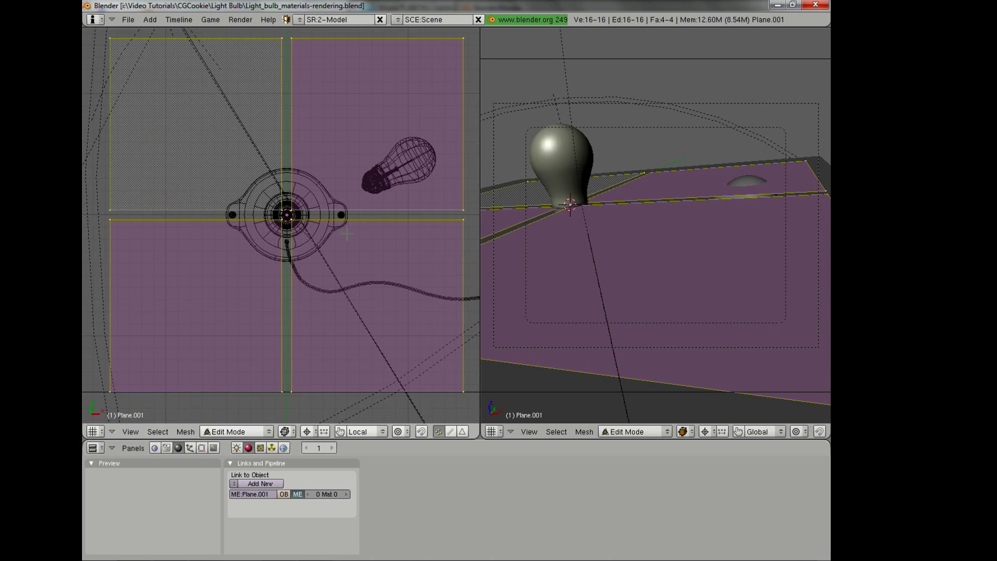
key("z")
key("a")
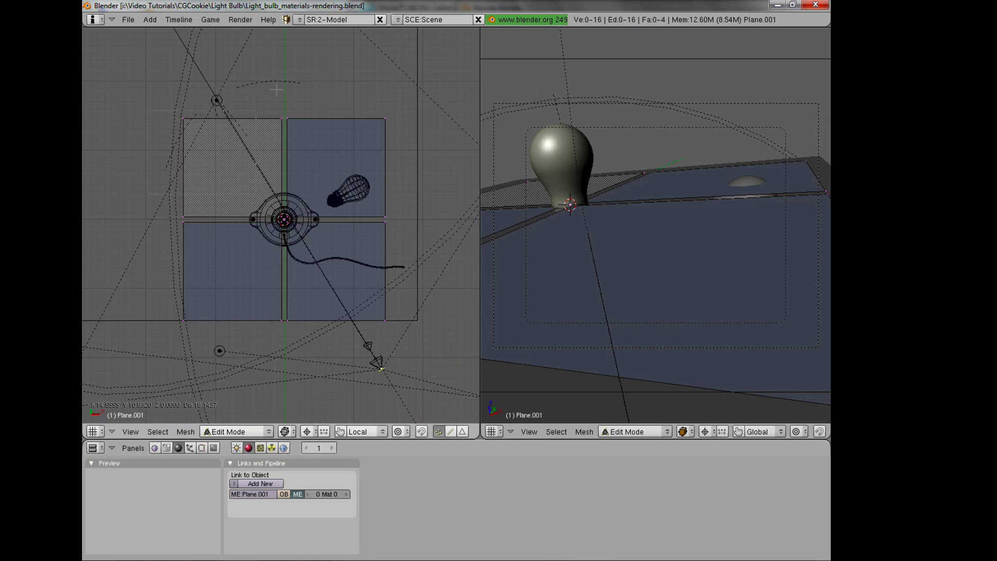
- Stretch the panels' outer vertices along Y
right_click(492, 398, "shift")
right_click(182, 320, "shift")
key("s")
key("y")
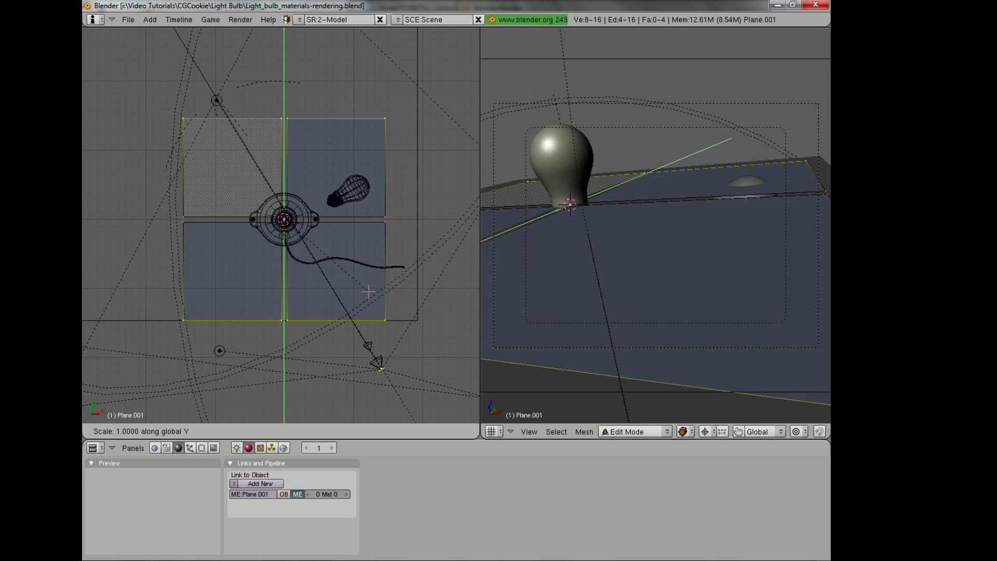
left_click(384, 318)
key("Tab")
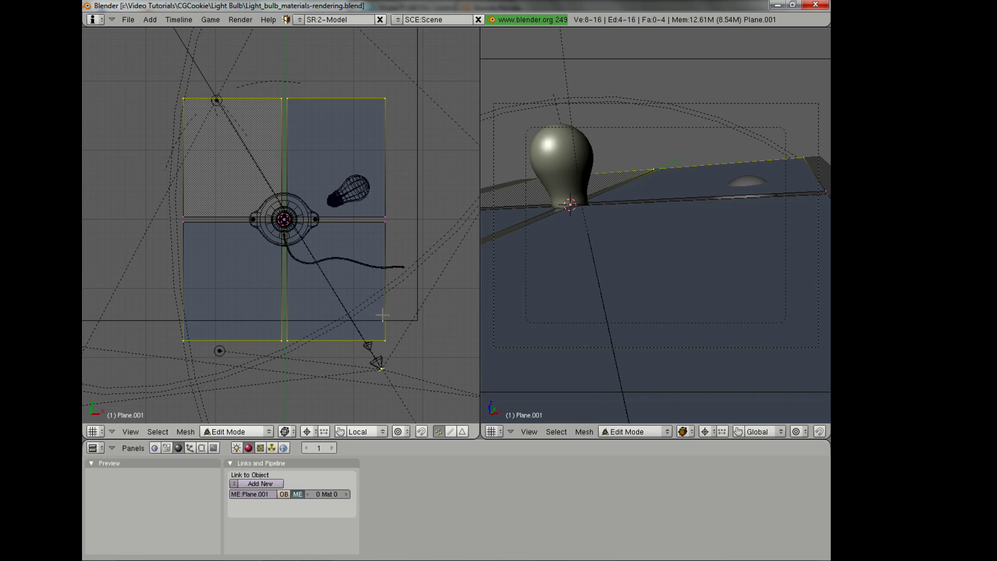
- Scale the whole panel grid along Y once more and leave Edit Mode
scroll(366, 232, "down", 2)
key("Tab")
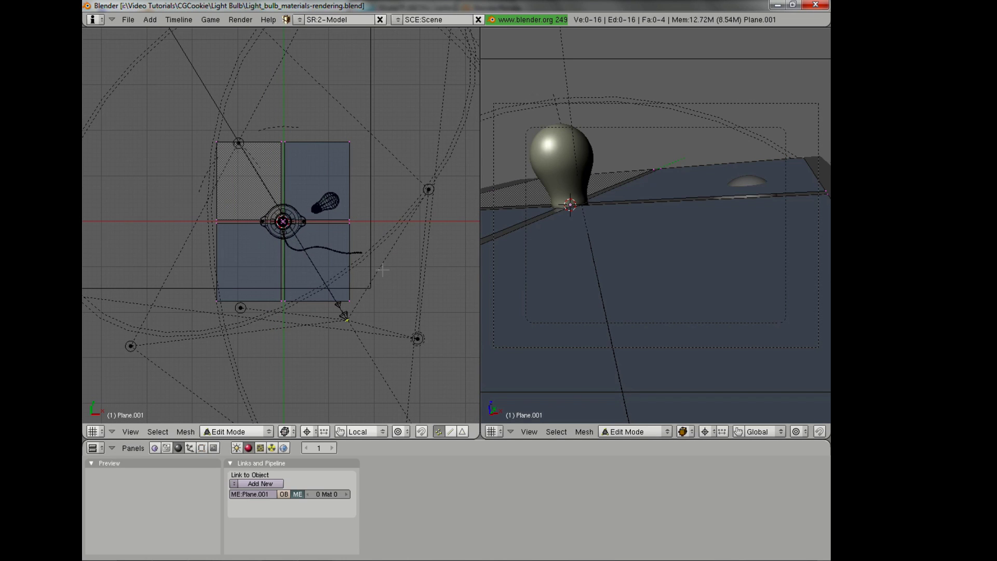
key("a")
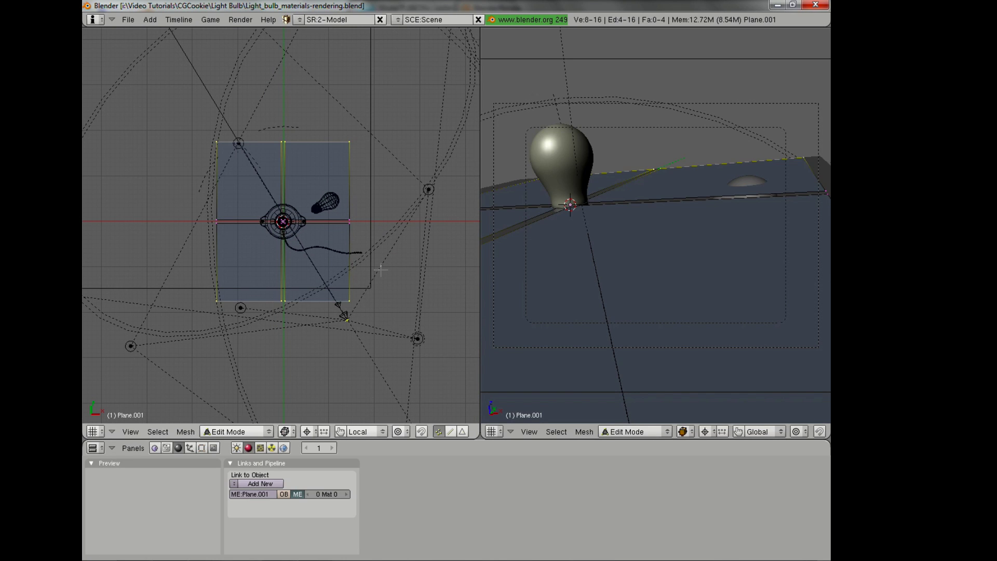
key("s")
key("y")
left_click(391, 272)
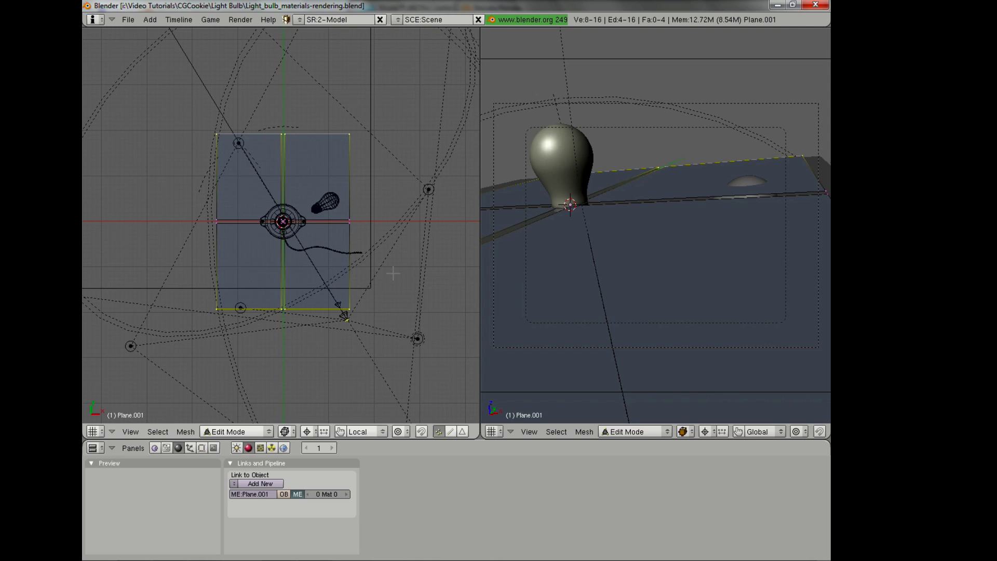
key("Tab")
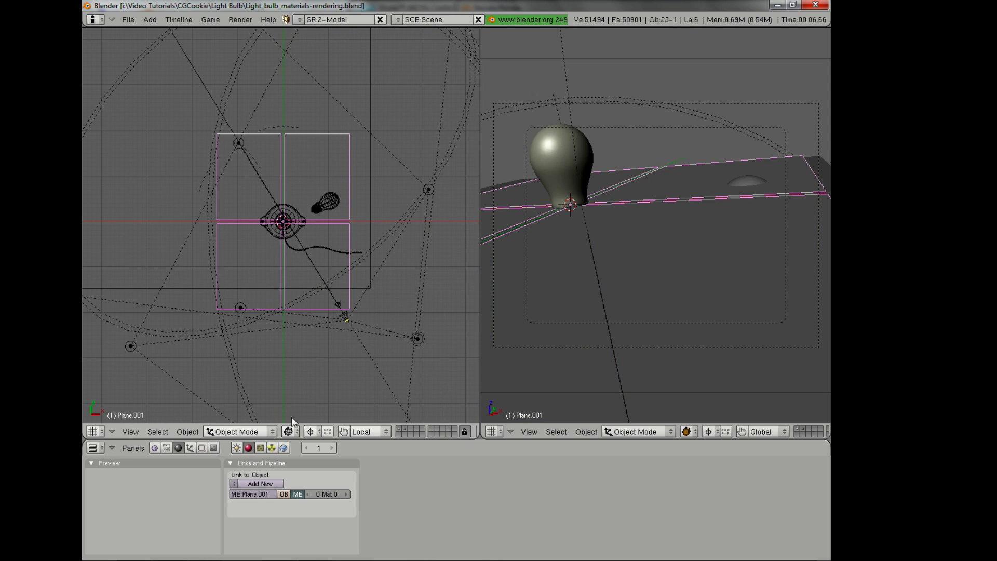
- Create a new 'White planes' material with pure white colour and Shadeless enabled
left_click(260, 483)
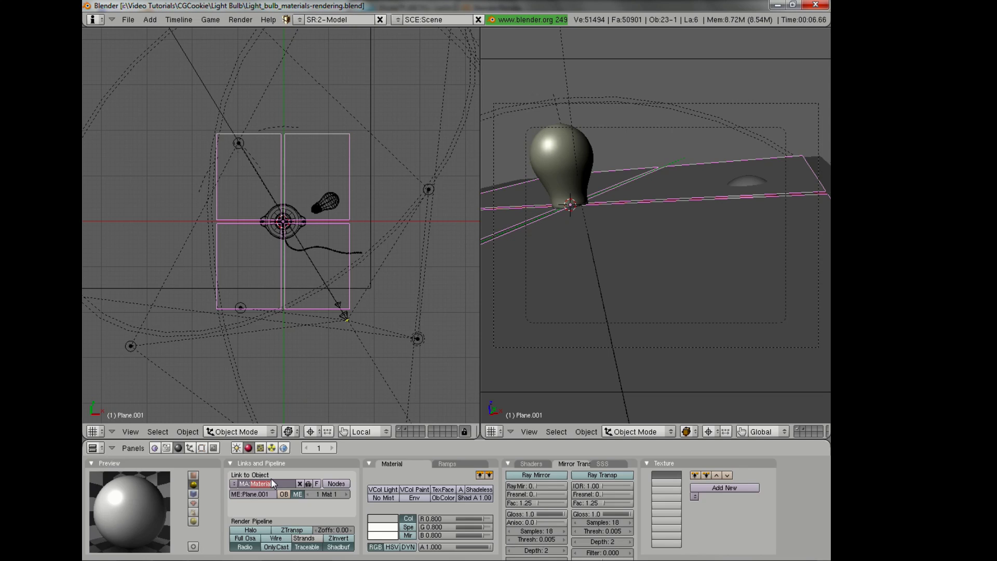
left_click(271, 480)
type("White planes")
key("Return")
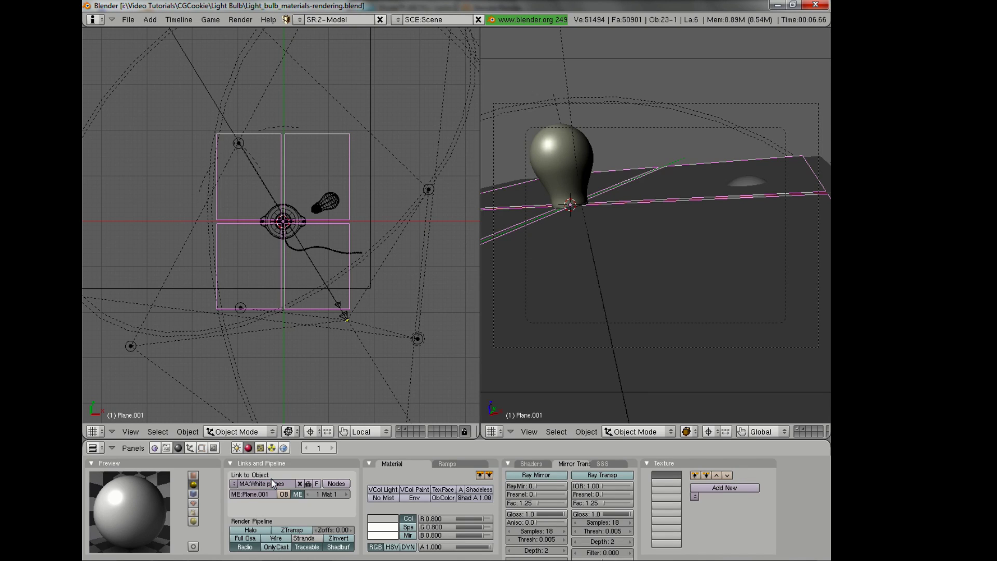
left_click(378, 527)
left_click(384, 484)
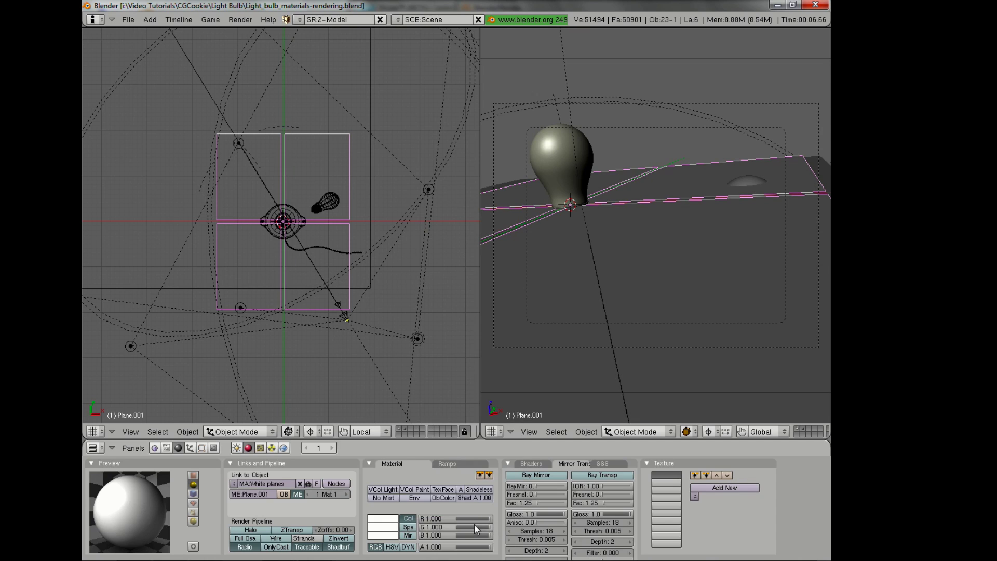
left_click(469, 489)
- Rotate the planes in top view to square them with the grid, then check them from the front
key("KP_1")
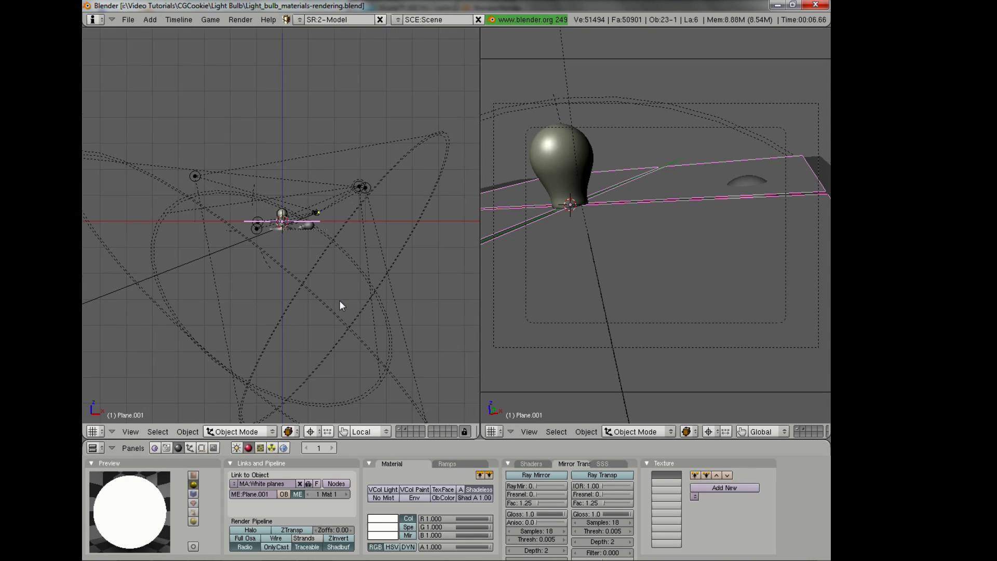
key("z")
scroll(339, 299, "up", 3)
key("KP_7")
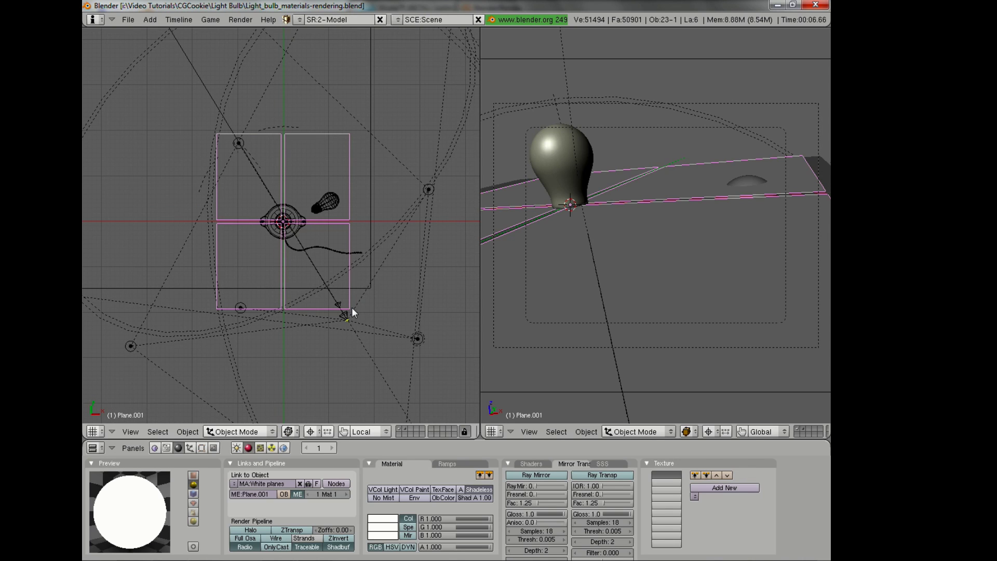
key("r")
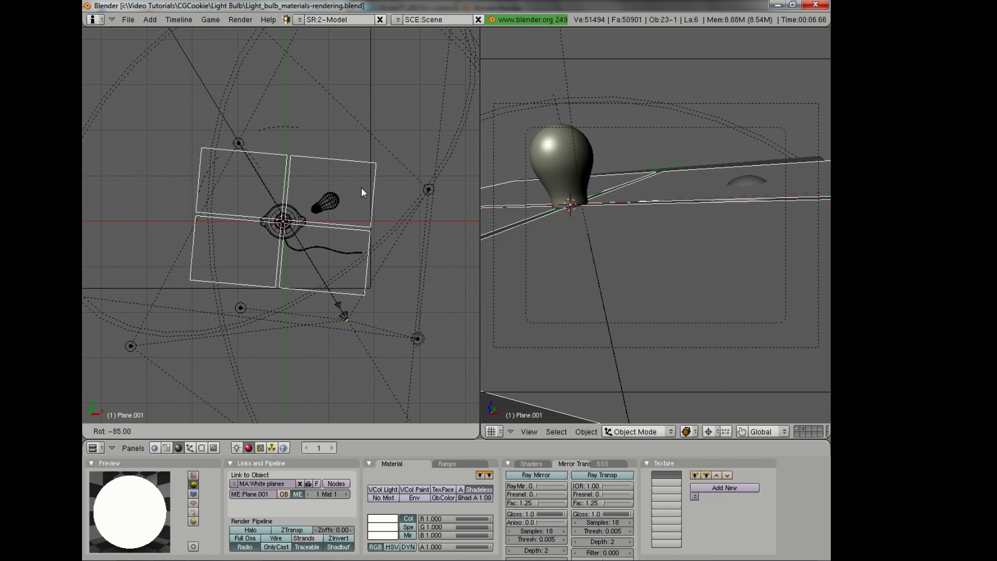
left_click(363, 185)
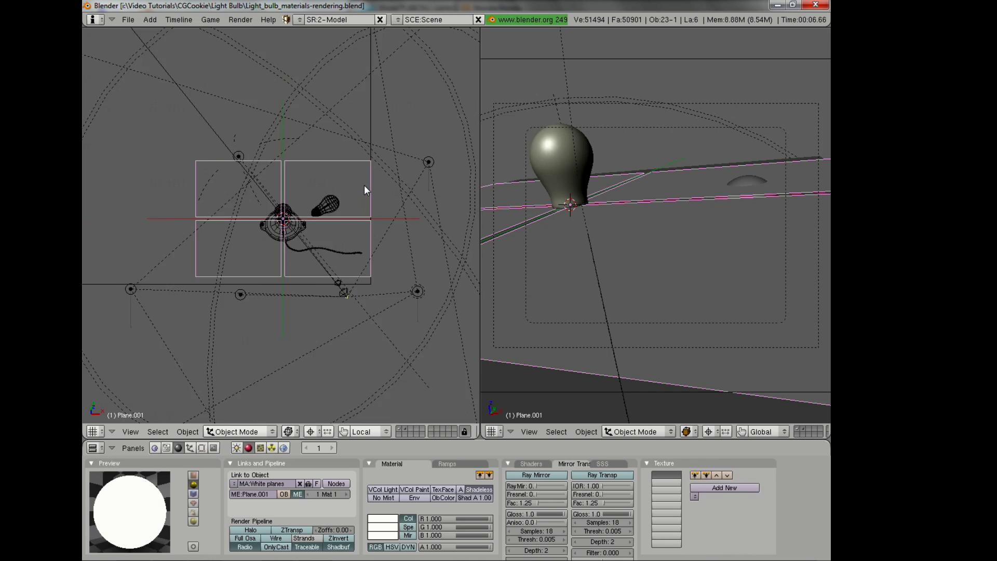
key("KP_1")
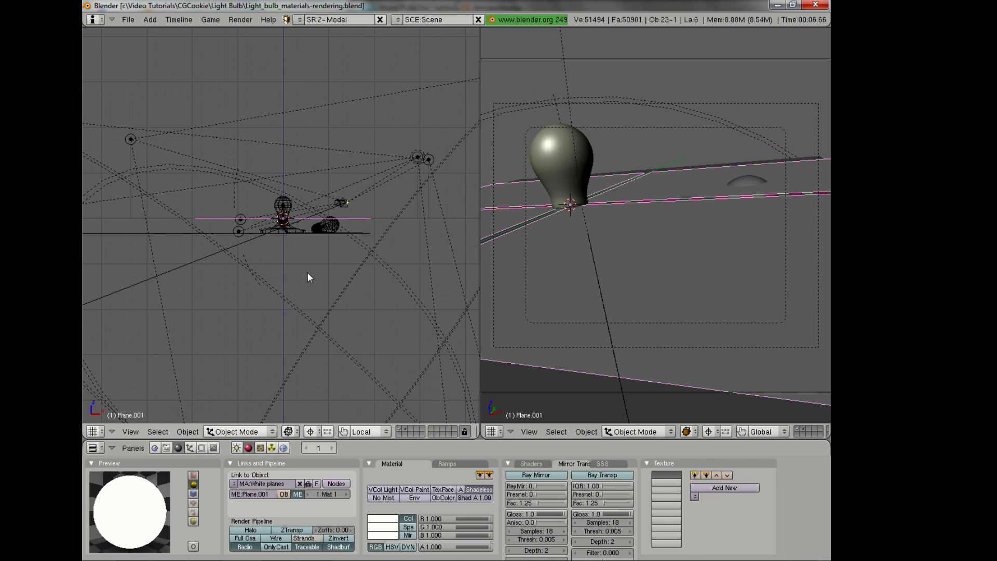
- In front view, tilt the white plane diagonally, raise it above the bulbs and enlarge it
key("r")
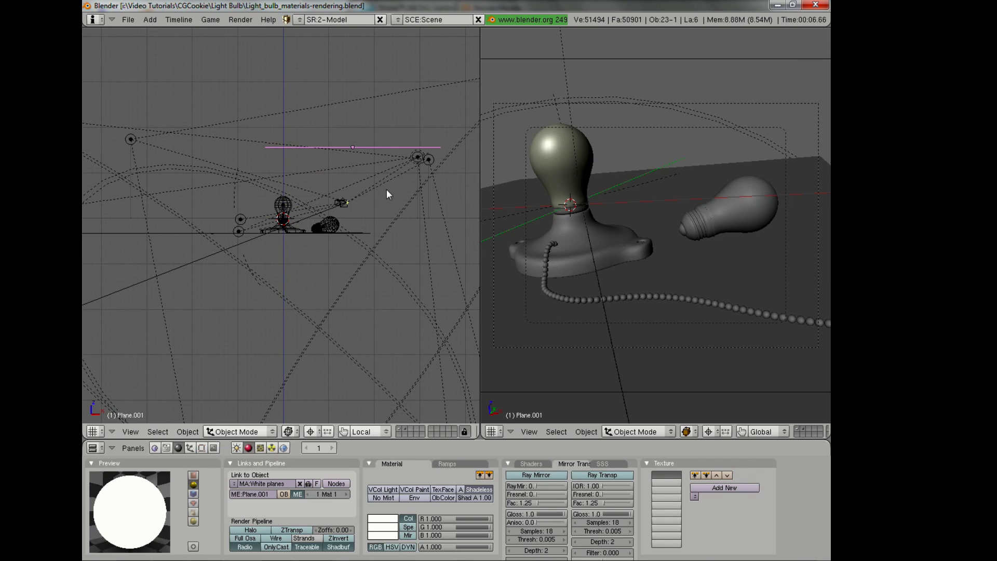
right_click(356, 235)
key("r")
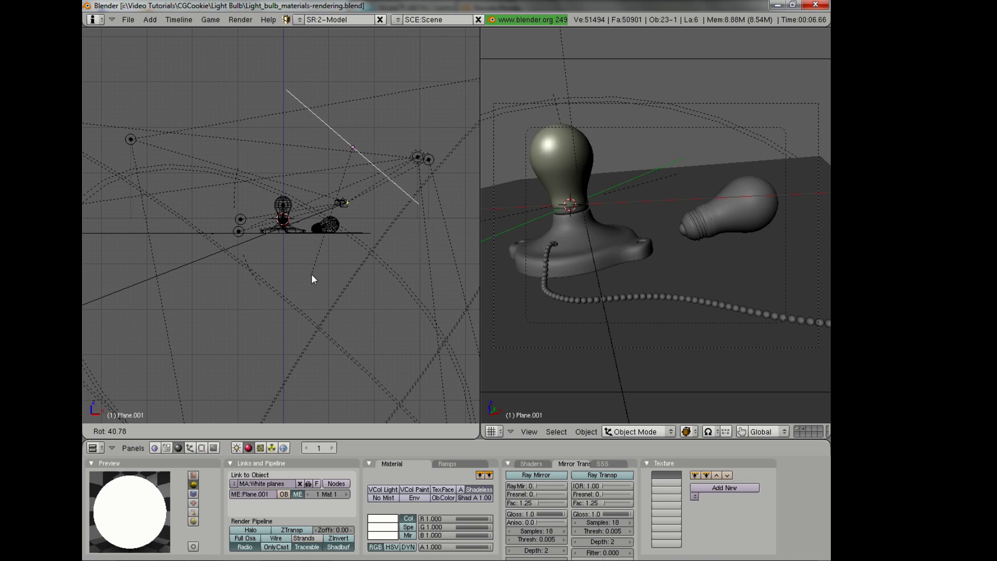
key("g")
left_click(358, 264)
key("s")
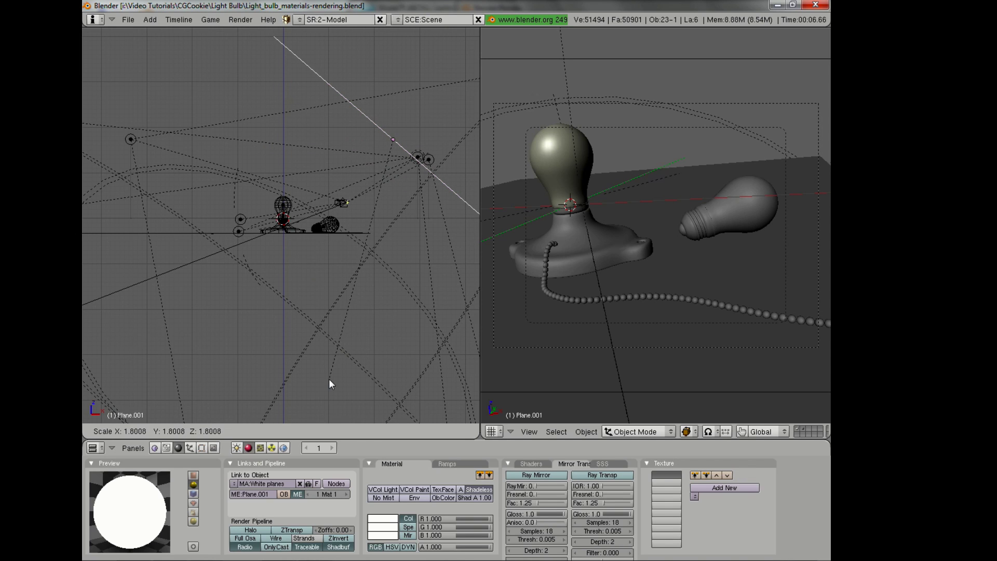
left_click(331, 338)
- From the top view, select the main Camera and shift it to a new position
key("KP_7")
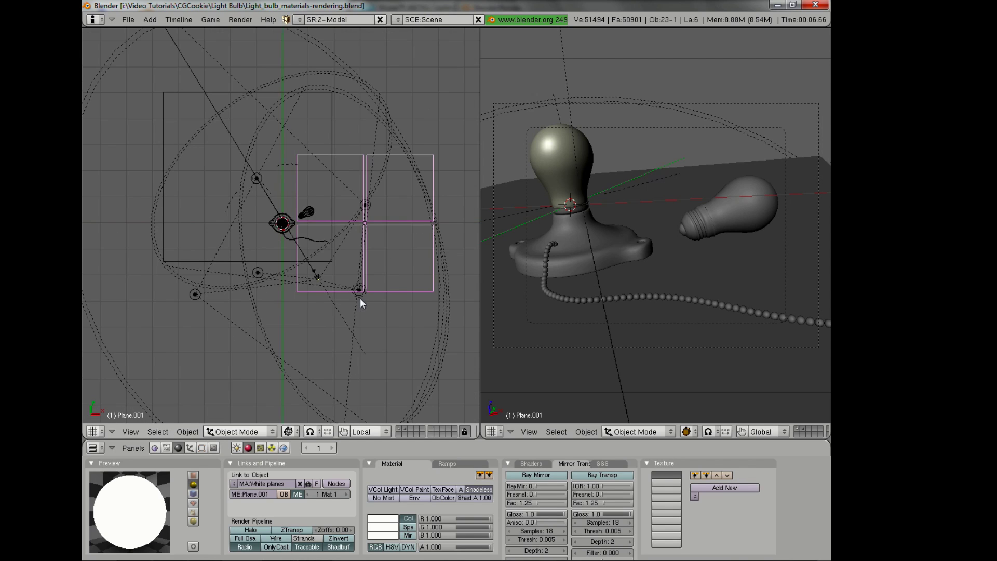
scroll(364, 339, "up", 4)
middle_click_drag(366, 339, 322, 317, "shift")
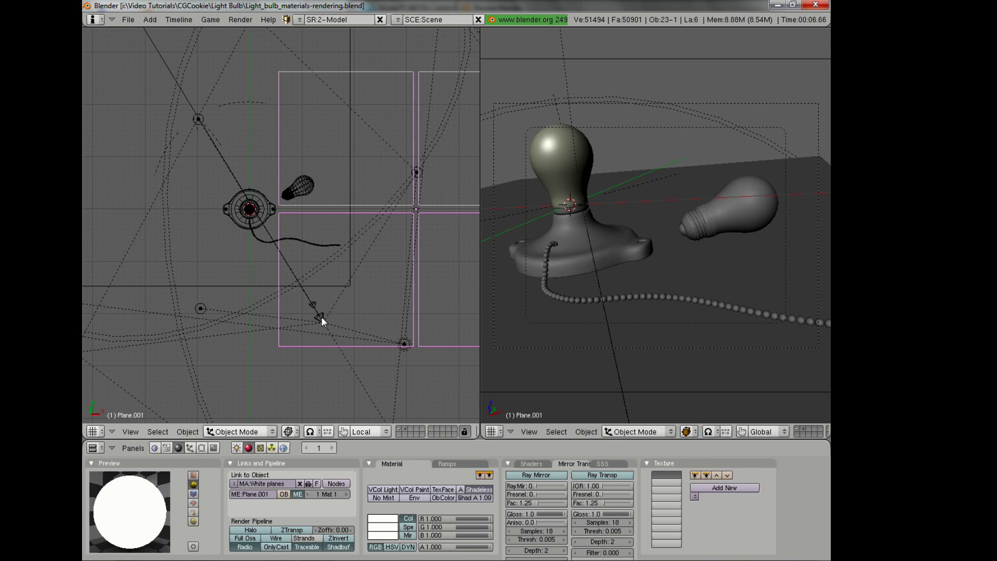
right_click(325, 320)
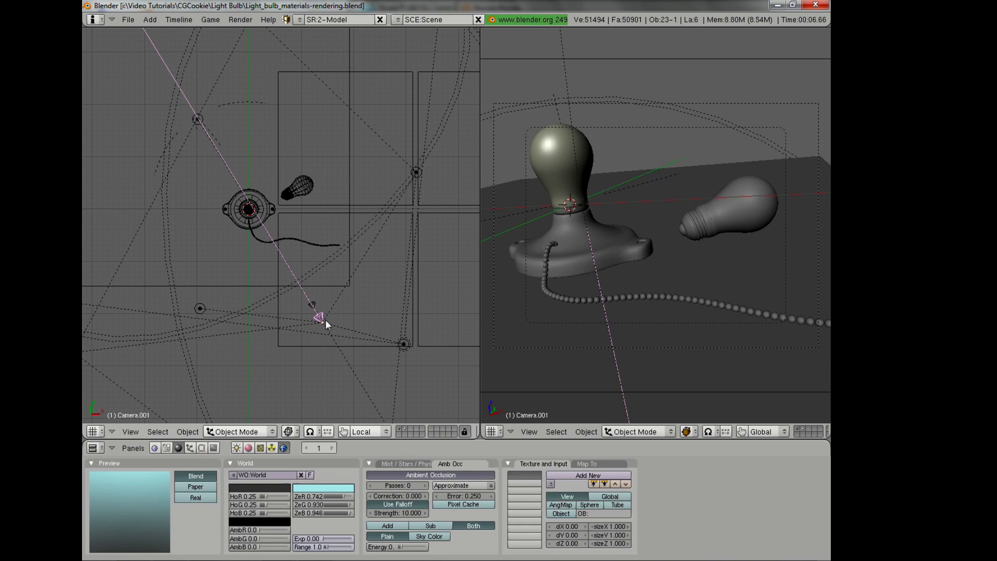
key("g")
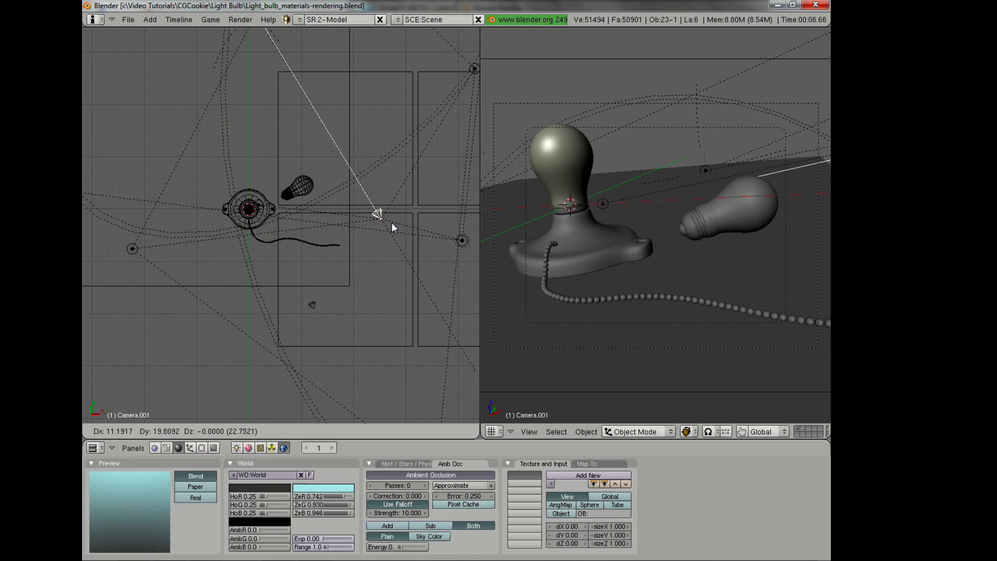
right_click(345, 341)
right_click(314, 303)
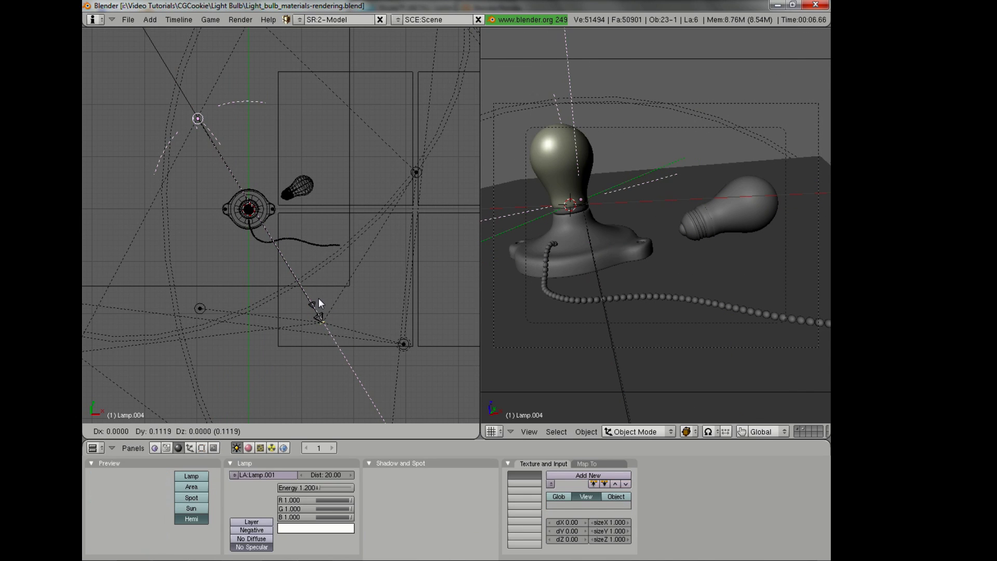
right_click(315, 298)
key("g")
left_click(307, 287)
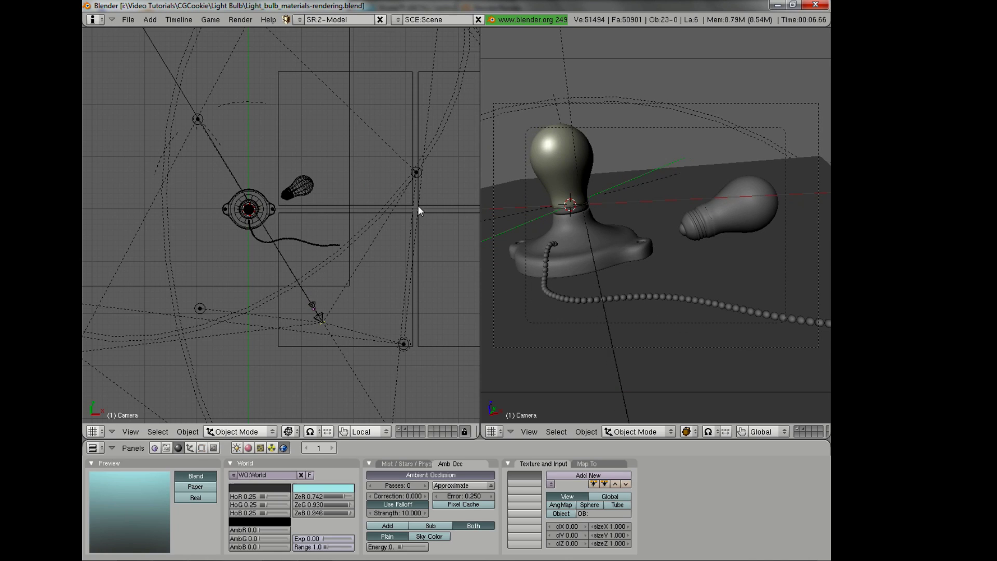
- Rotate the white planes about 28 degrees around the fixture from above
right_click(438, 206)
key("ctrl+alt+g")
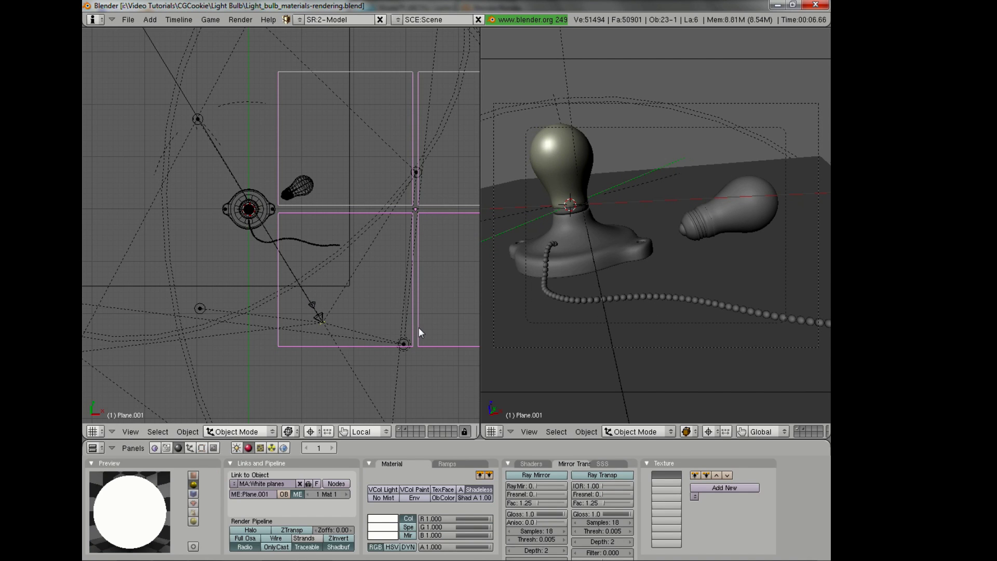
key("r")
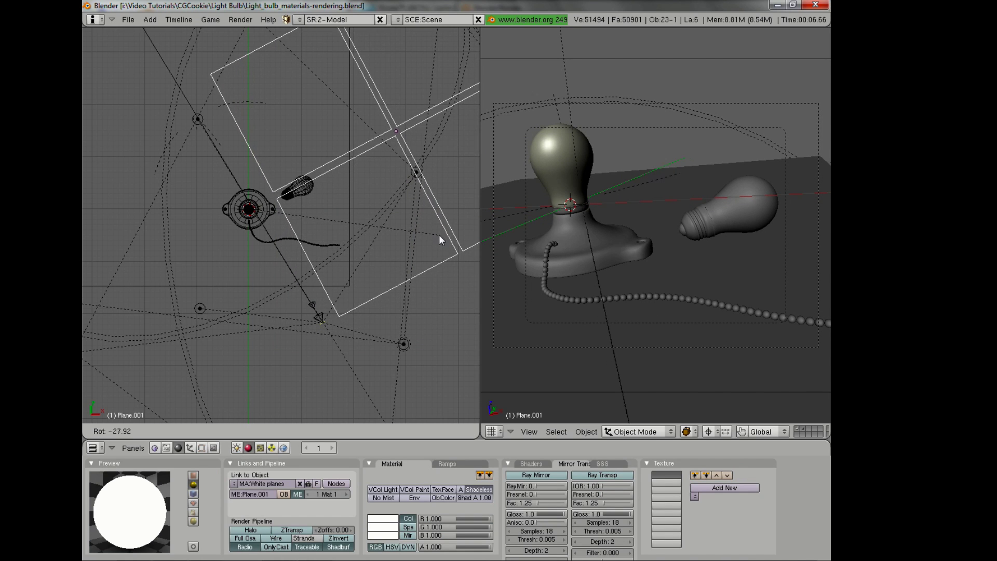
left_click(431, 246)
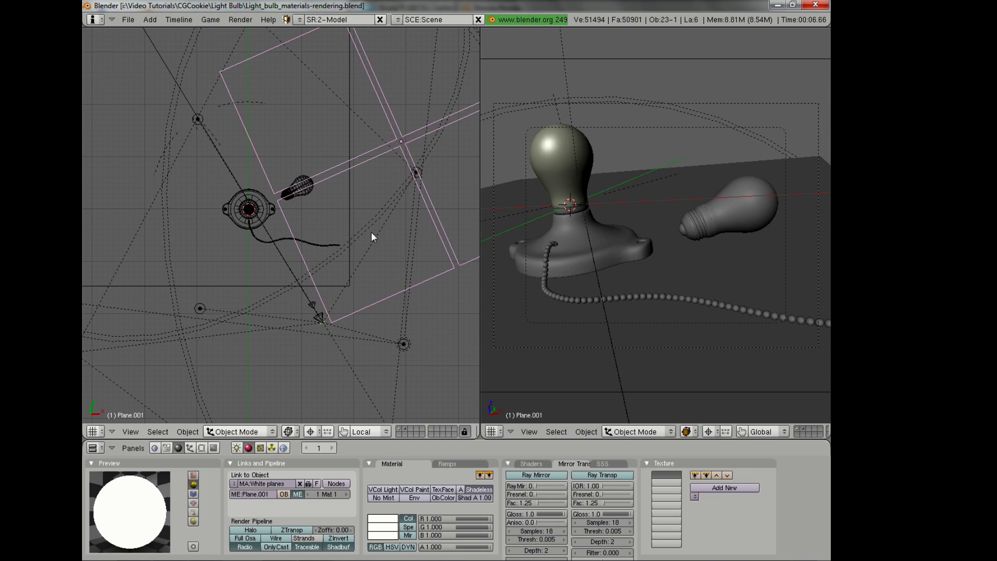
key("KP_1")
middle_click_drag(343, 253, 398, 120)
- Enter Edit Mode on the planes and recalculate their normals to face outside
key("Tab")
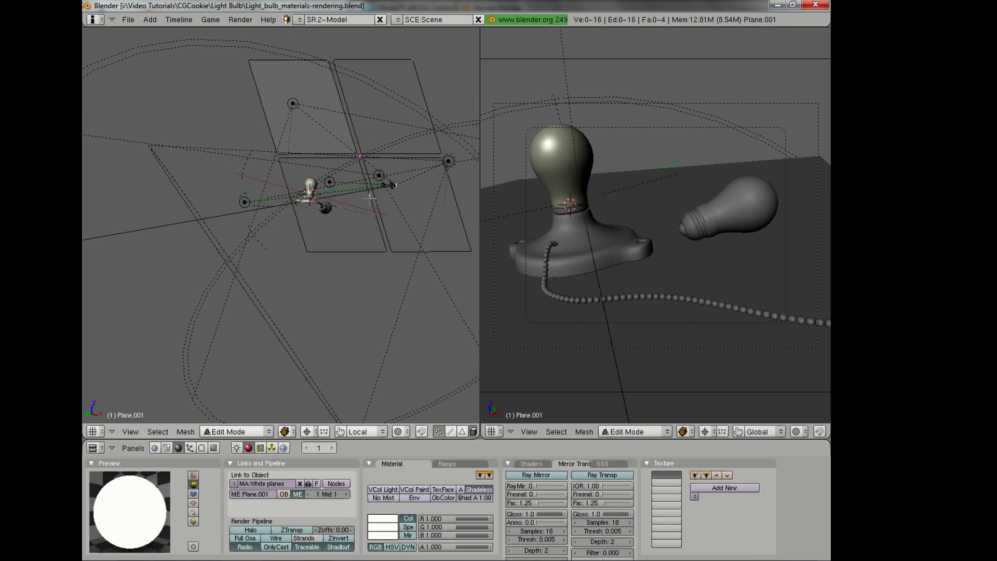
key("a")
key("Tab")
key("Tab")
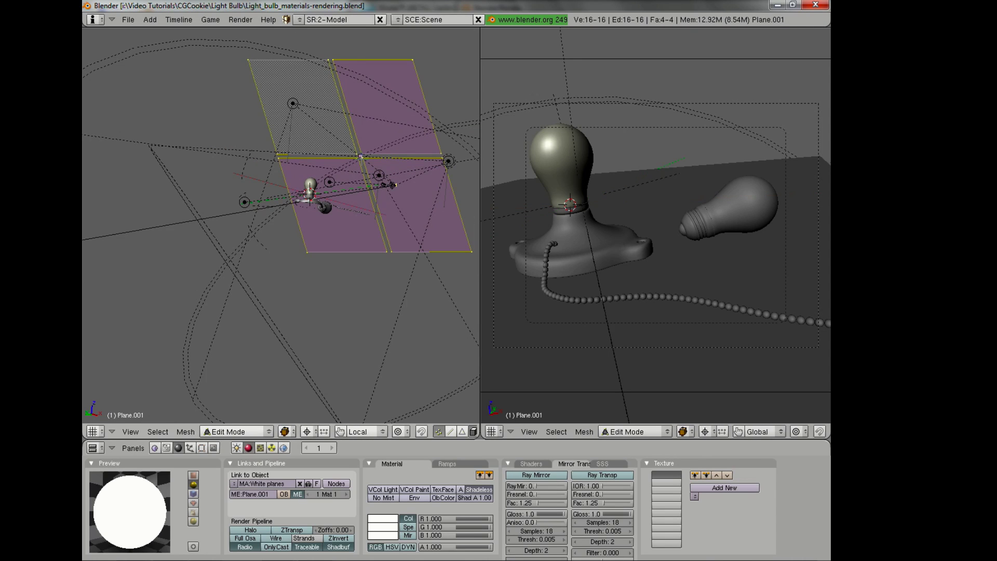
key("Tab")
mouse_move(363, 151)
middle_mouse_down()
mouse_move(334, 166)
mouse_move(378, 116)
mouse_move(372, 139)
mouse_move(267, 251)
mouse_move(314, 222)
mouse_move(367, 210)
middle_mouse_up()
- Select all of the planes' mesh and recalculate the normals outside again
key("Tab")
key("ctrl+n")
left_click(379, 123)
key("Tab")
key("Tab")
key("Tab")
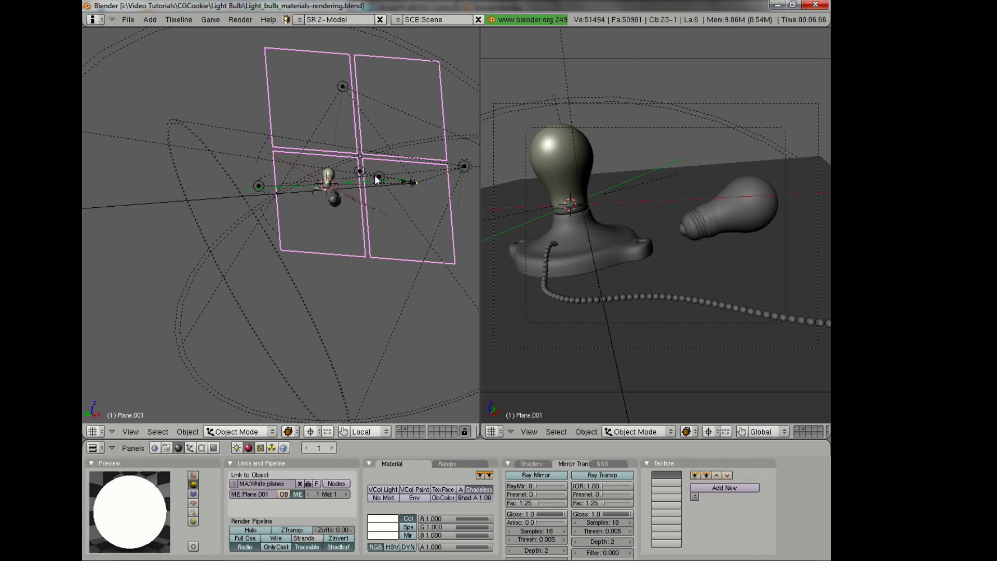
middle_click_drag(374, 176, 272, 272)
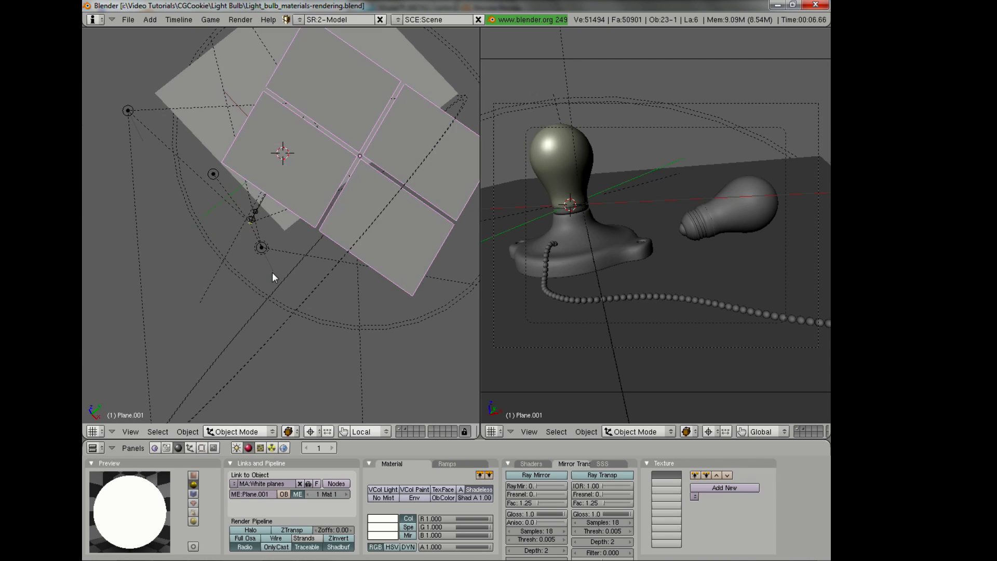
key("Tab")
key("a")
key("a")
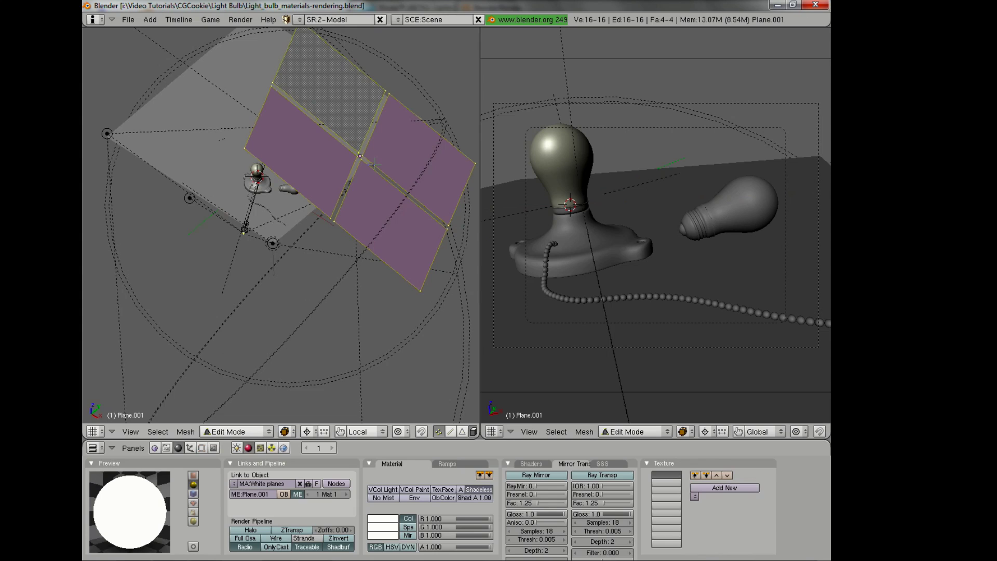
key("ctrl+n")
key("Return")
key("ctrl+n")
key("Return")
- Return to Object Mode and begin turning the plane about 180 degrees
key("KP_1")
middle_click_drag(369, 194, 349, 195)
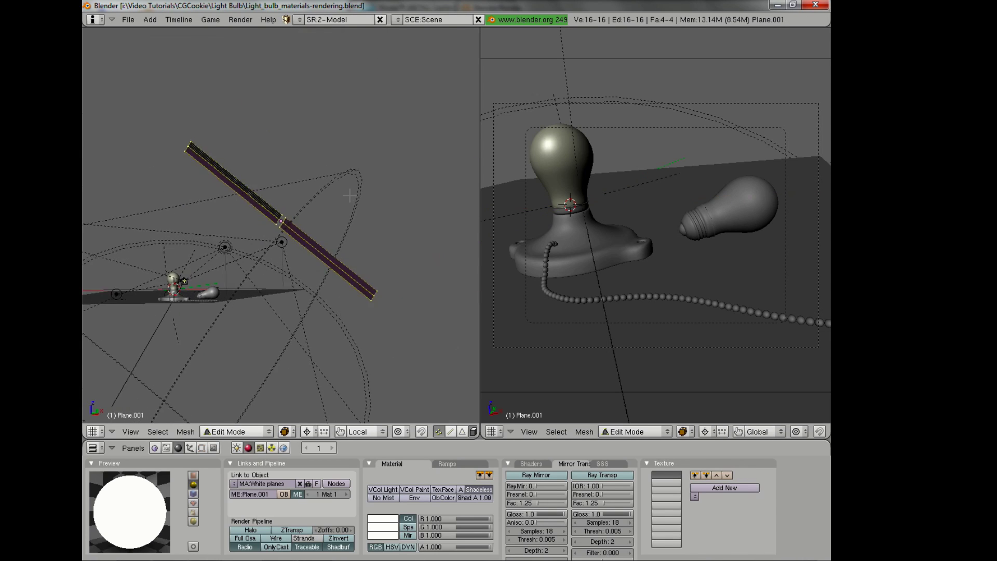
key("Tab")
middle_click_drag(353, 243, 391, 266)
key("r")
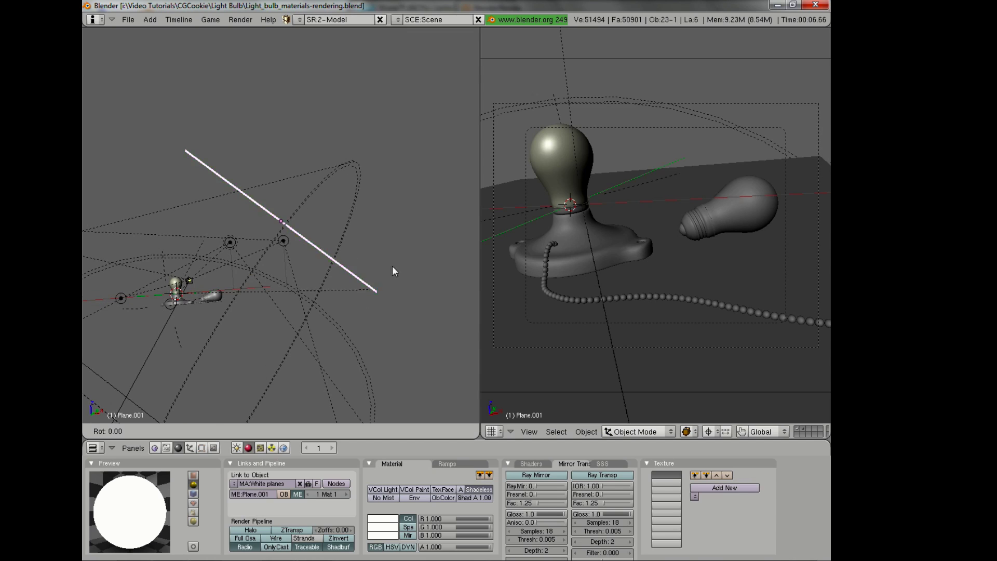
- Confirm the plane's 180-degree turn, select the glass bulb and render the scene
left_click(235, 111)
middle_click_drag(161, 189, 260, 257)
scroll(205, 227, "up", 3)
right_click(205, 227)
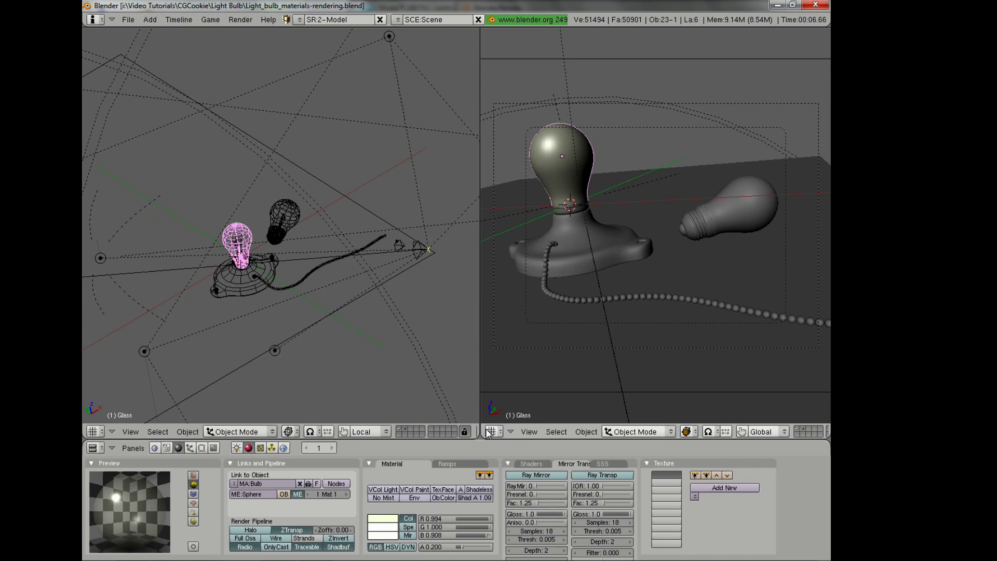
key("F11")
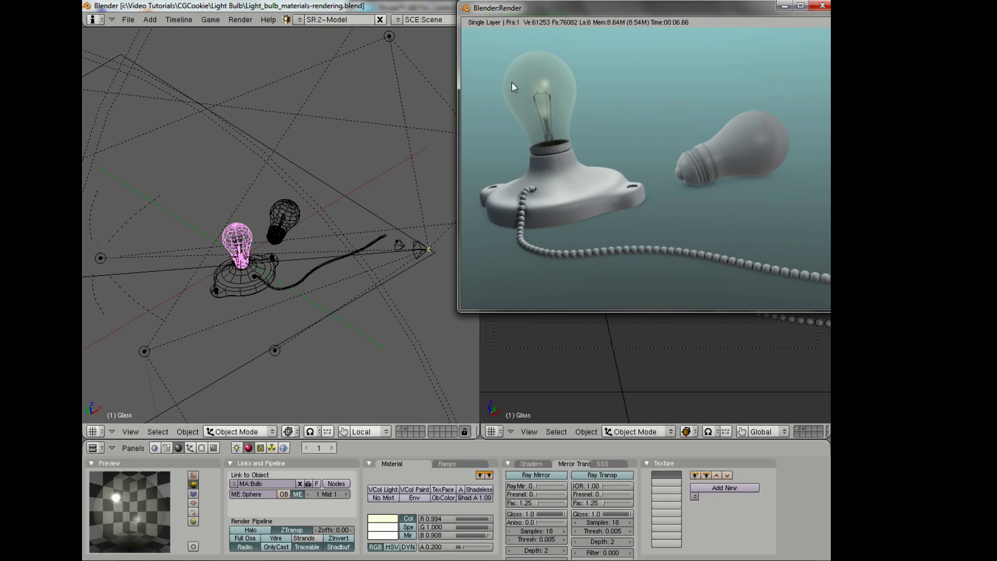
- Raise the Bulb glass's RayMir mirror amount and re-render the scene
key("F11")
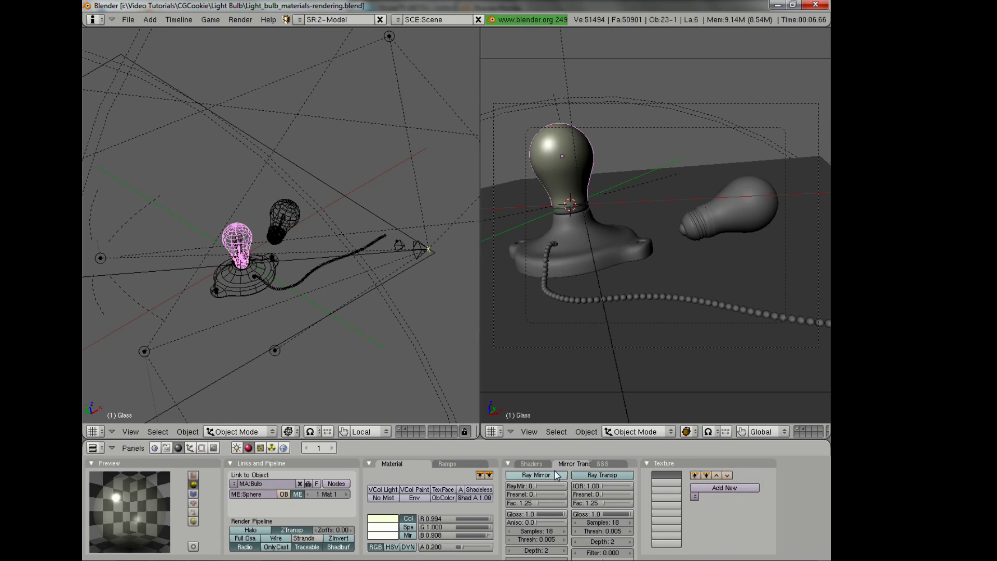
left_click_drag(544, 484, 526, 484)
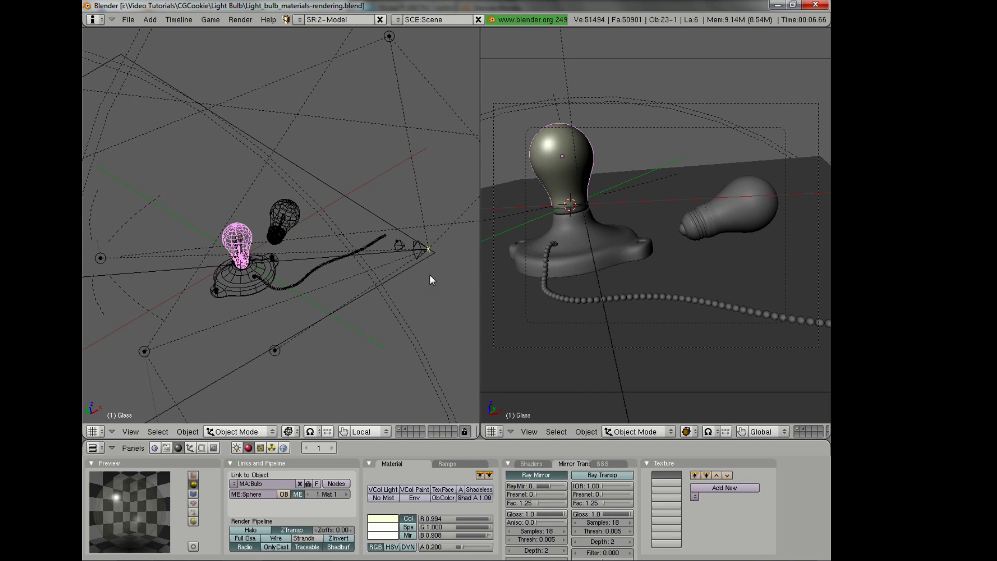
key("F12")
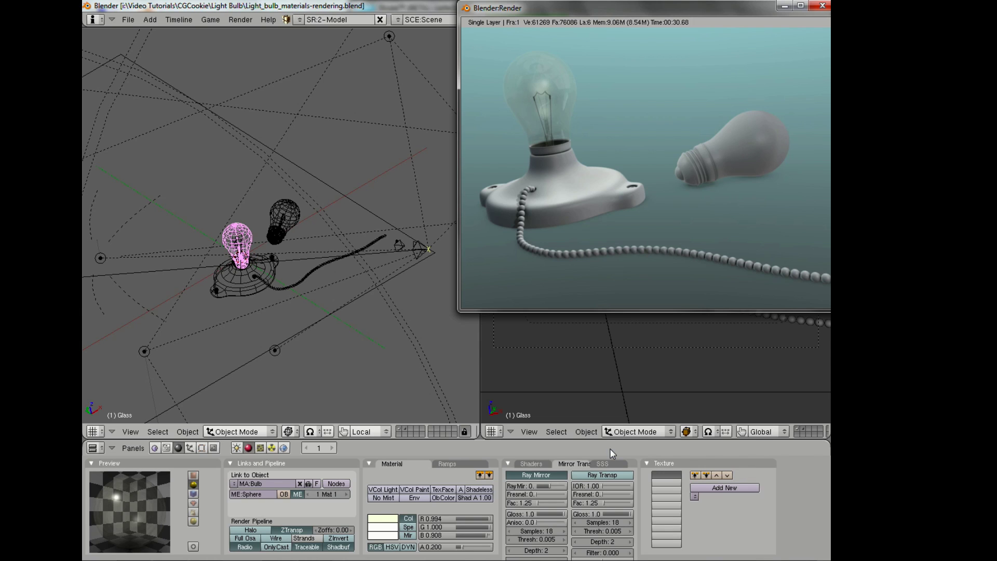
- Assign the Bulb material to the unlit bulb Glass.001 in place of Grey
key("Escape")
right_click(278, 225)
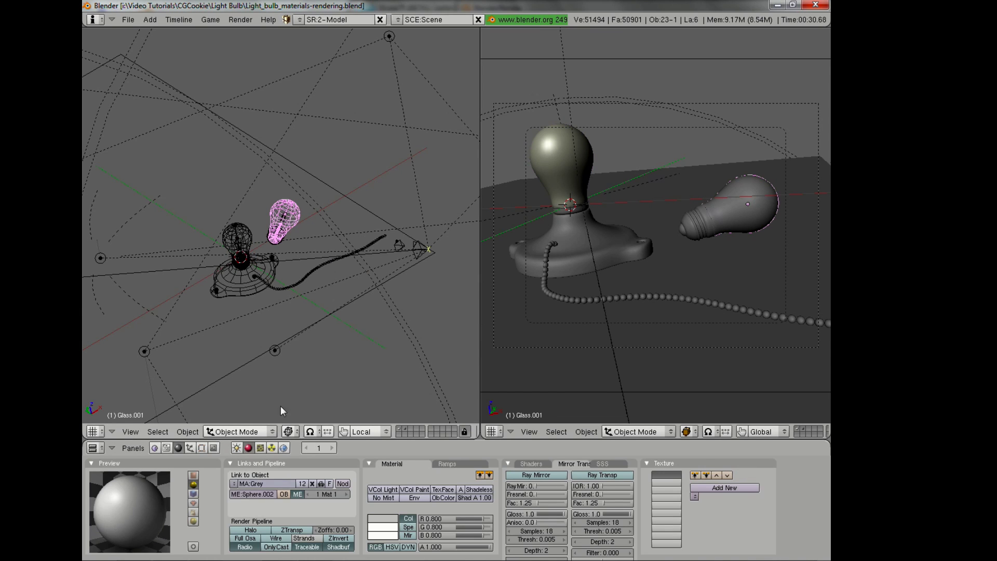
left_click(233, 484)
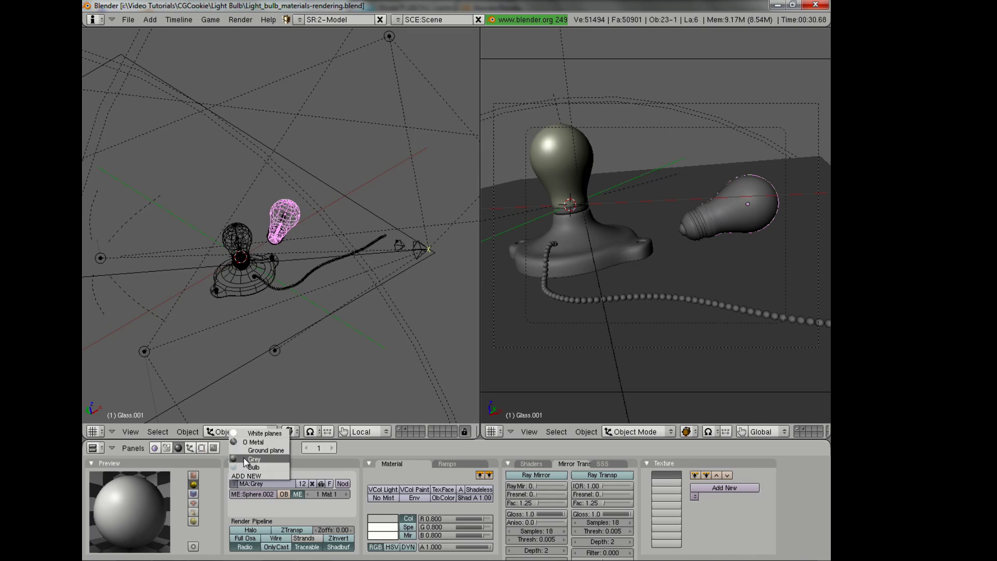
left_click(251, 467)
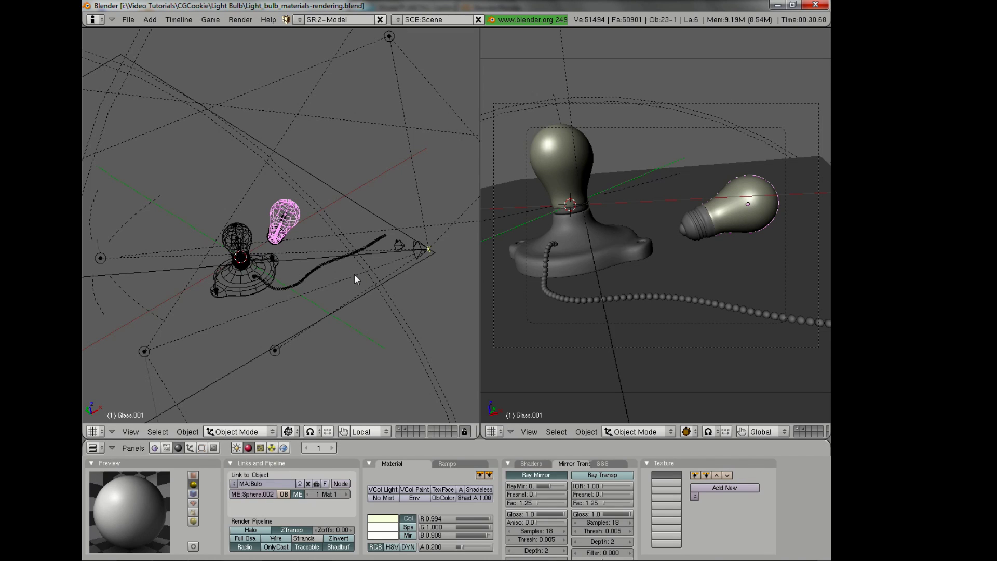
- Save the .blend file over the existing one
key("ctrl+w")
left_click(354, 273)
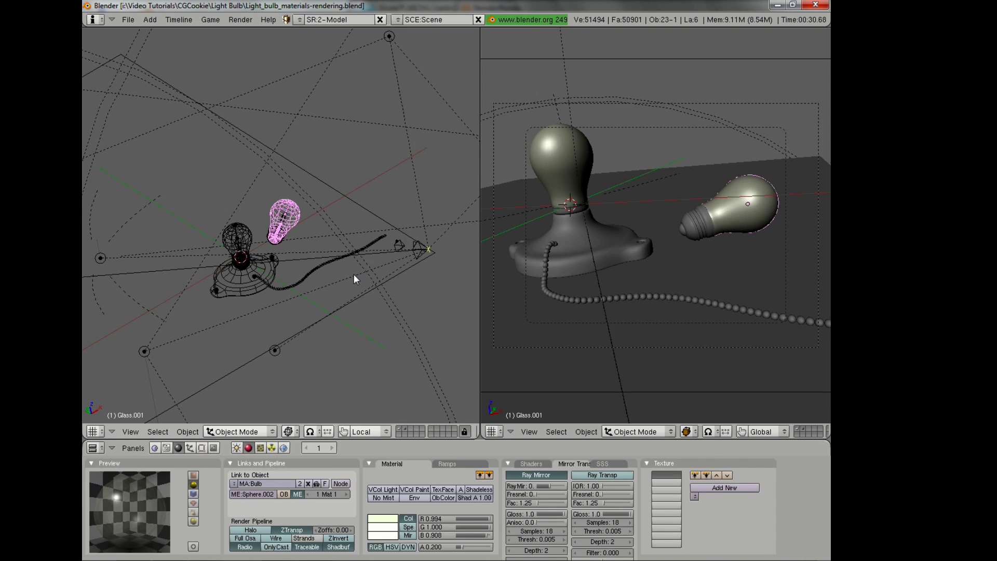
scroll(288, 282, "up", 5)
- Give the unlit bulb's screw cap a single-user copy of Grey renamed Metal
key("z")
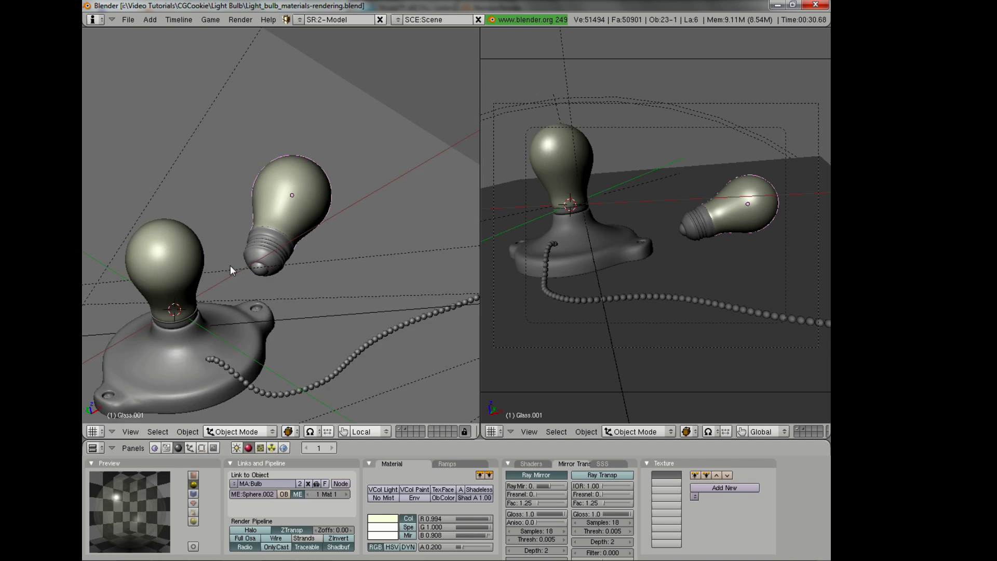
key("z")
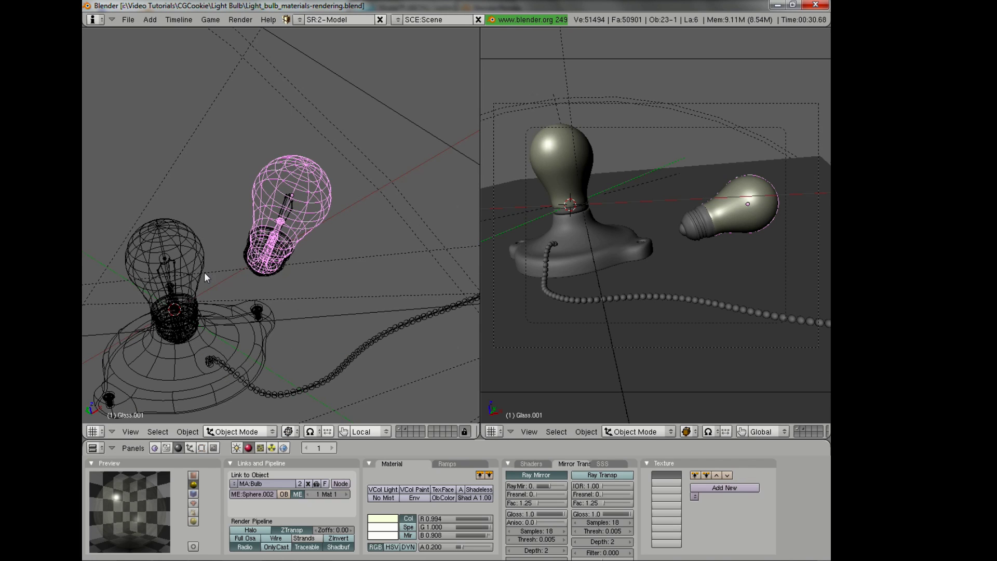
right_click(191, 347)
right_click(279, 253)
key("z")
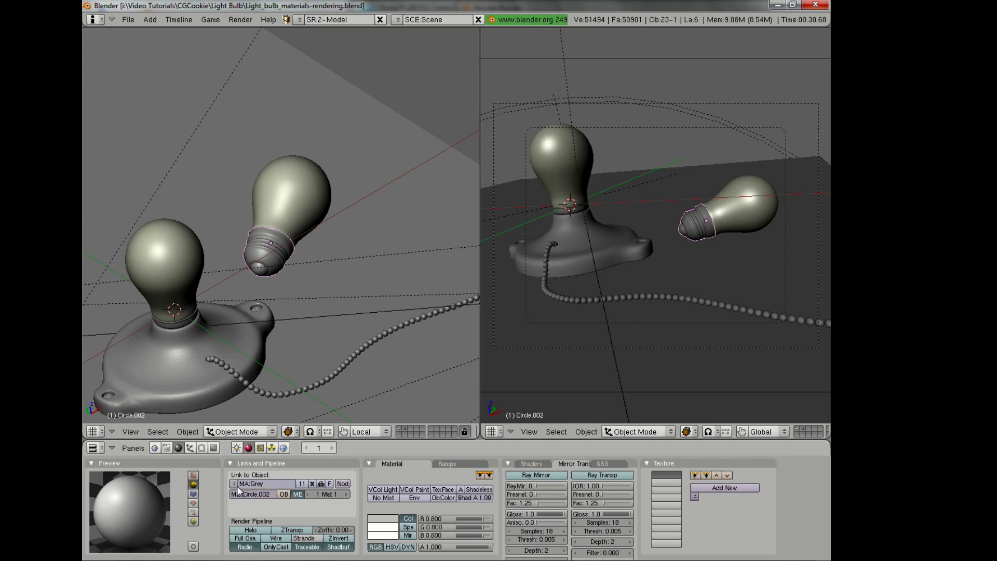
left_click(301, 483)
left_click(286, 483)
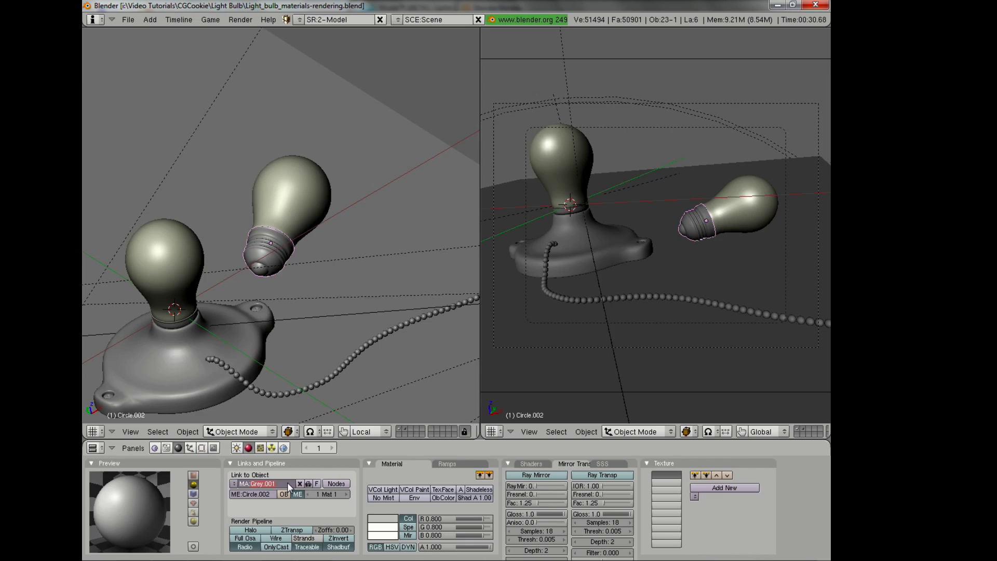
type("Metal")
key("Return")
- Darken the Metal colour to 0.735 grey and enable Tangent shading
left_click(386, 518)
left_click_drag(423, 496, 428, 515)
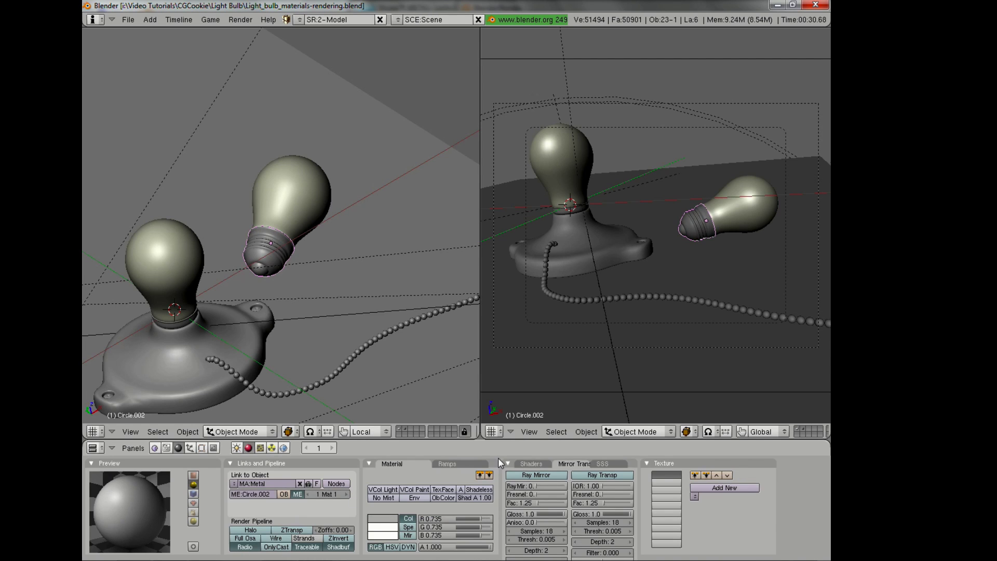
left_click(533, 464)
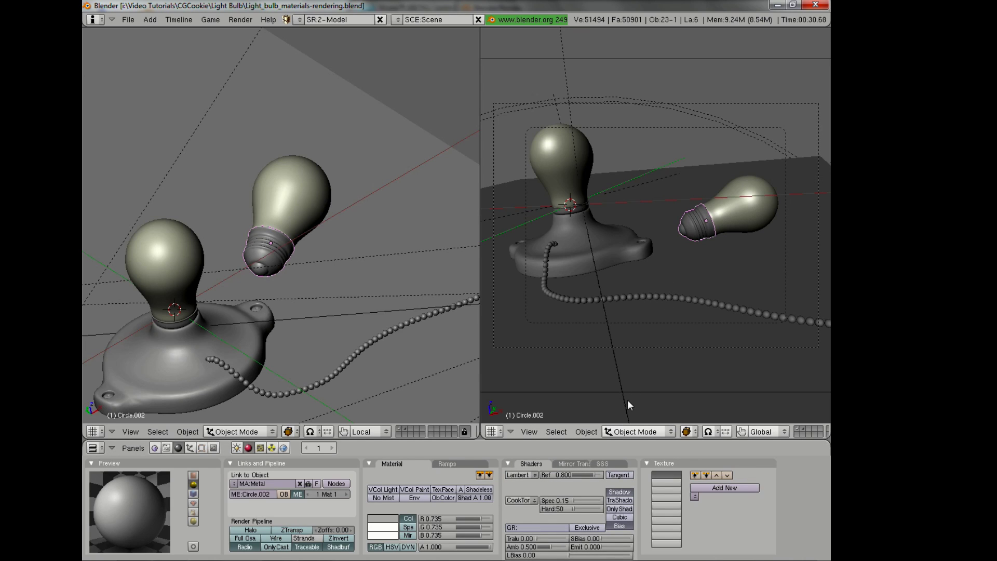
left_click(614, 475)
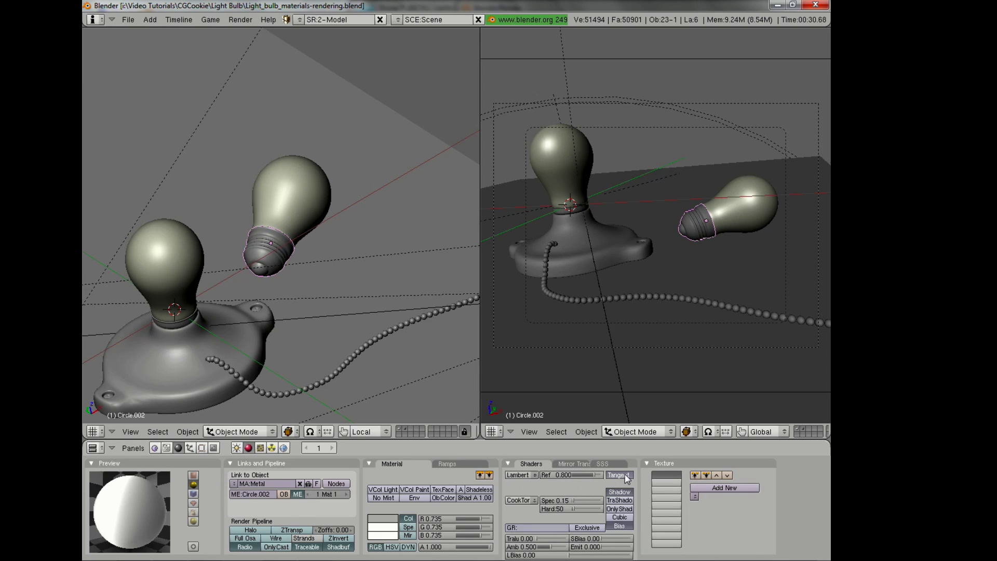
- Add a new Clouds texture with Hard noise to the Metal material
left_click(260, 447)
left_click(253, 475)
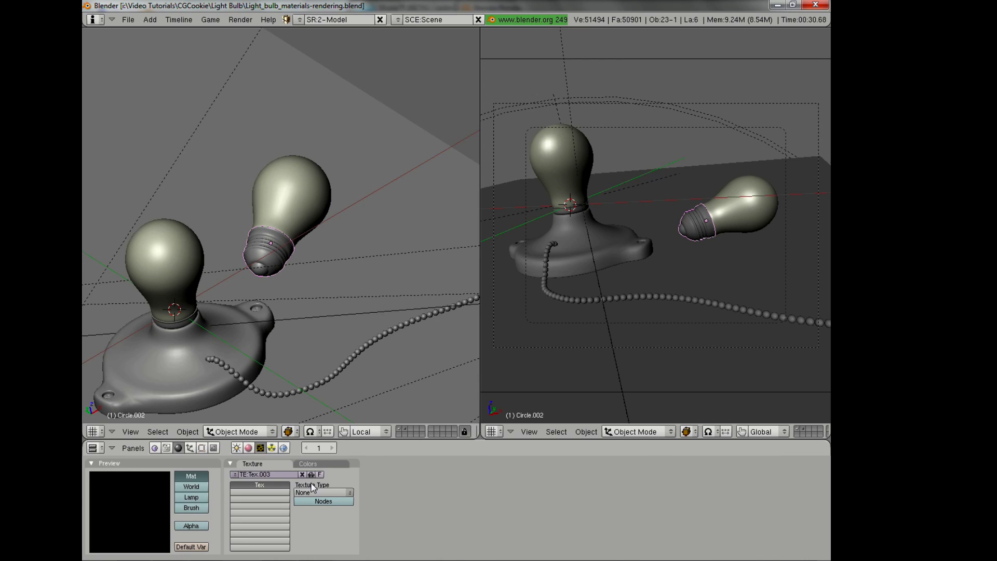
left_click(314, 492)
left_click(313, 460)
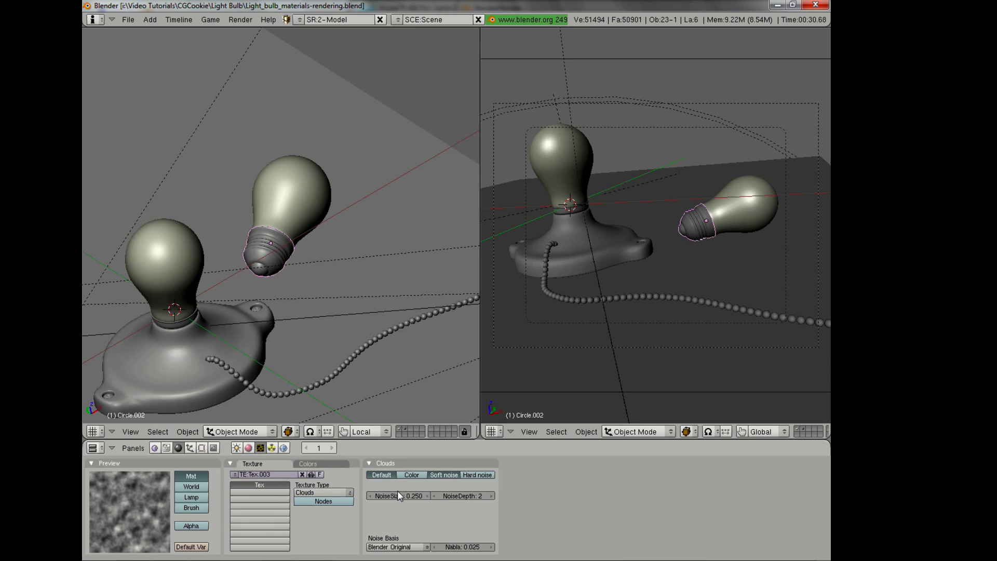
left_click(470, 475)
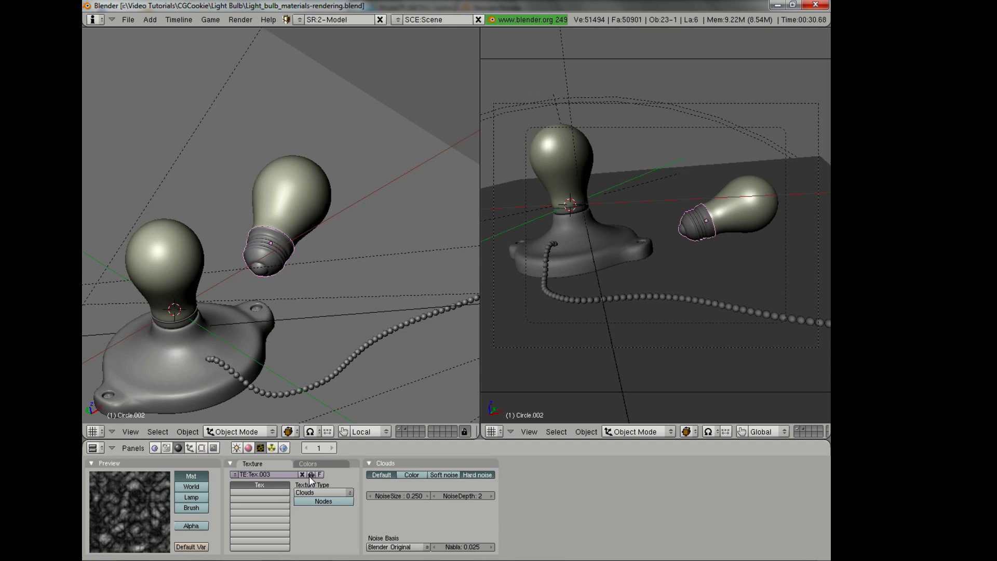
- Set a Shift+B render border around the unlit bulb and test-render it
left_click(249, 448)
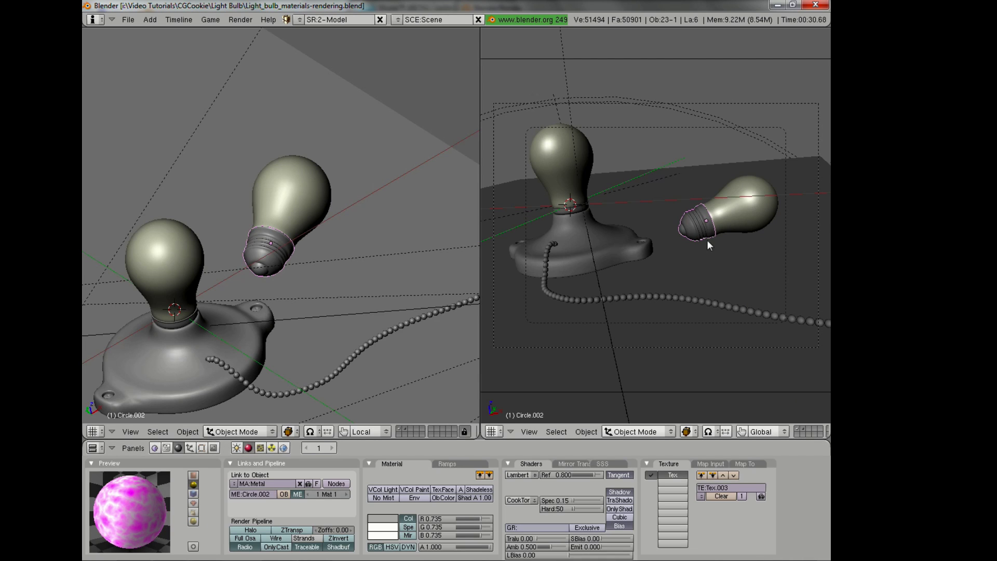
key("shift+b")
left_click_drag(671, 189, 736, 272)
key("F12")
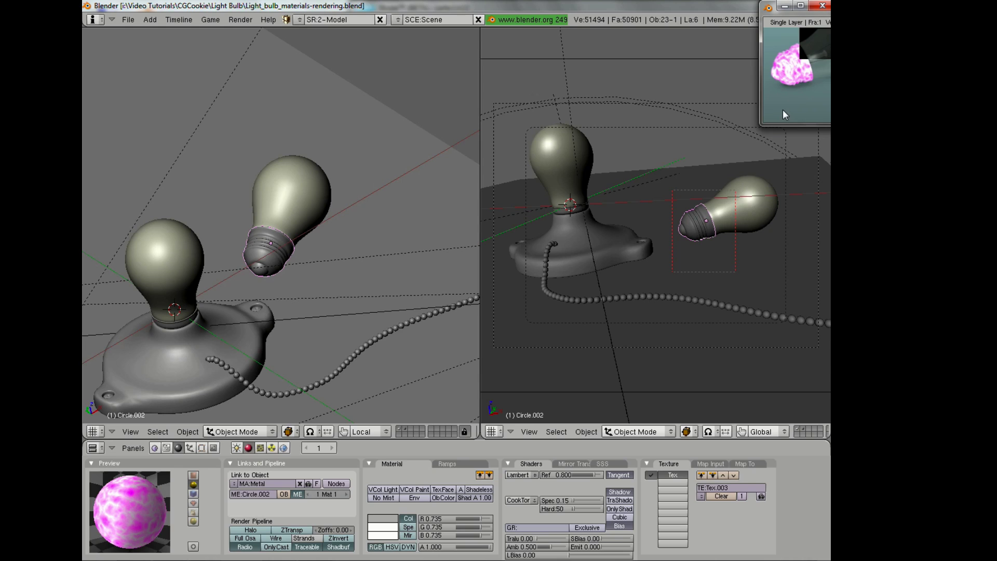
key("Escape")
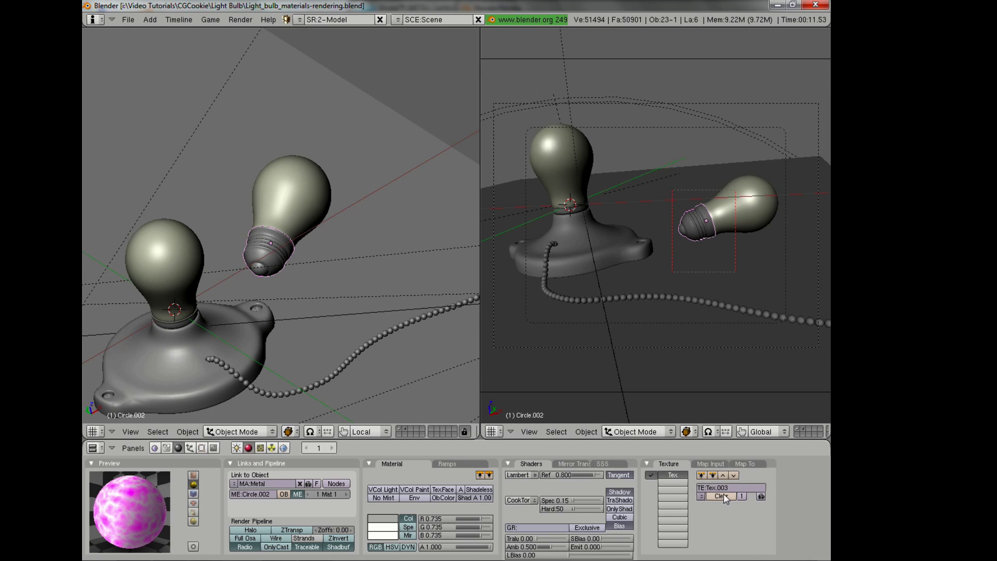
- In Map To, change the texture colour from magenta to light grey
left_click(718, 463)
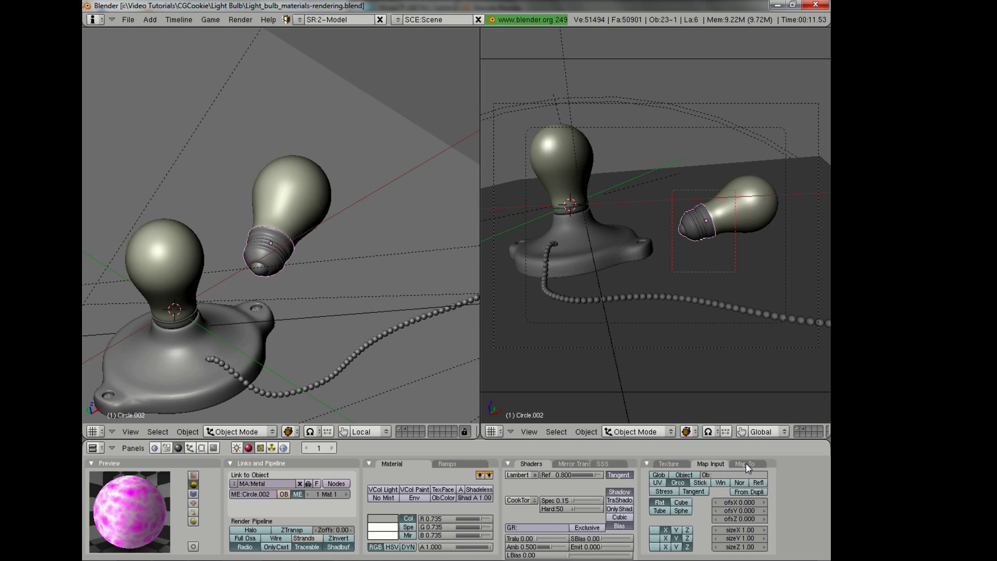
left_click(746, 464)
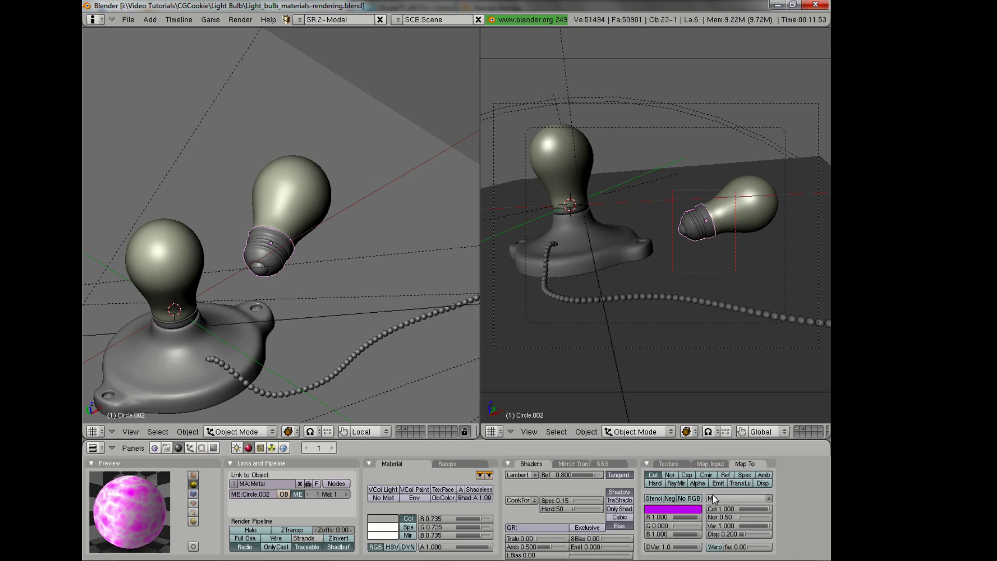
left_click(674, 509)
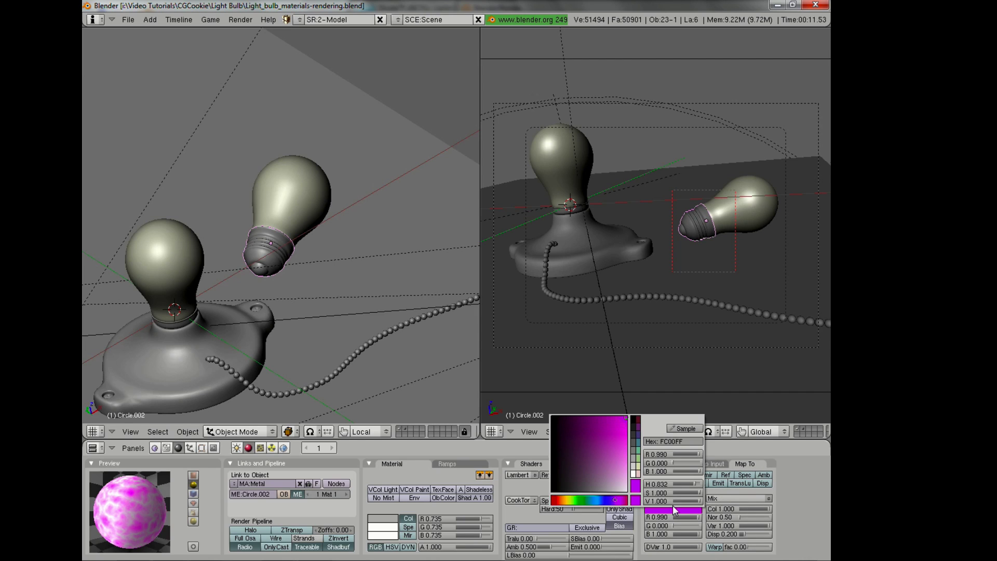
left_click(585, 492)
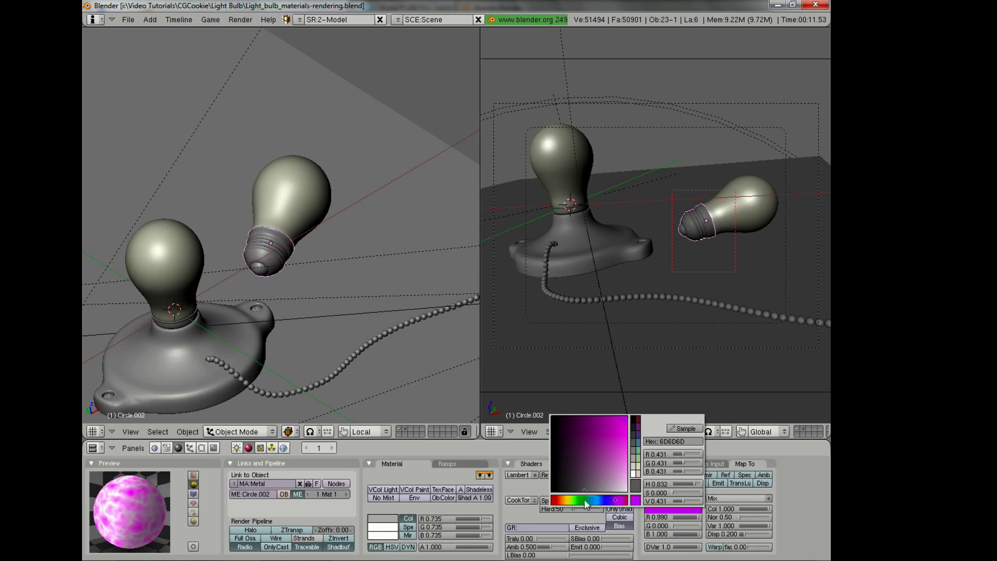
scroll(591, 505, "up", 2)
scroll(602, 507, "up", 2)
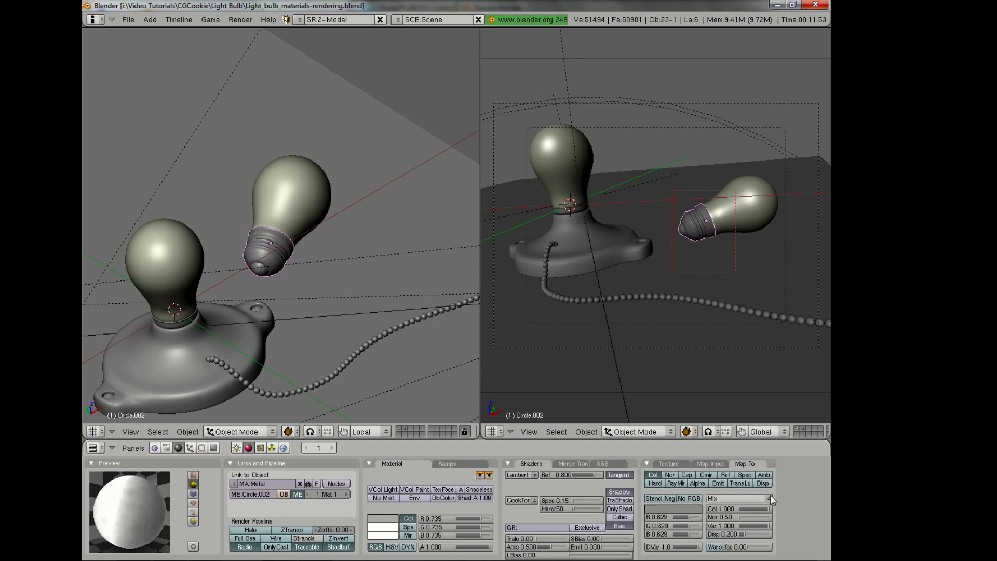
- In Map Input, set texture size X 1, Y 1 and Z 75
left_click(711, 463)
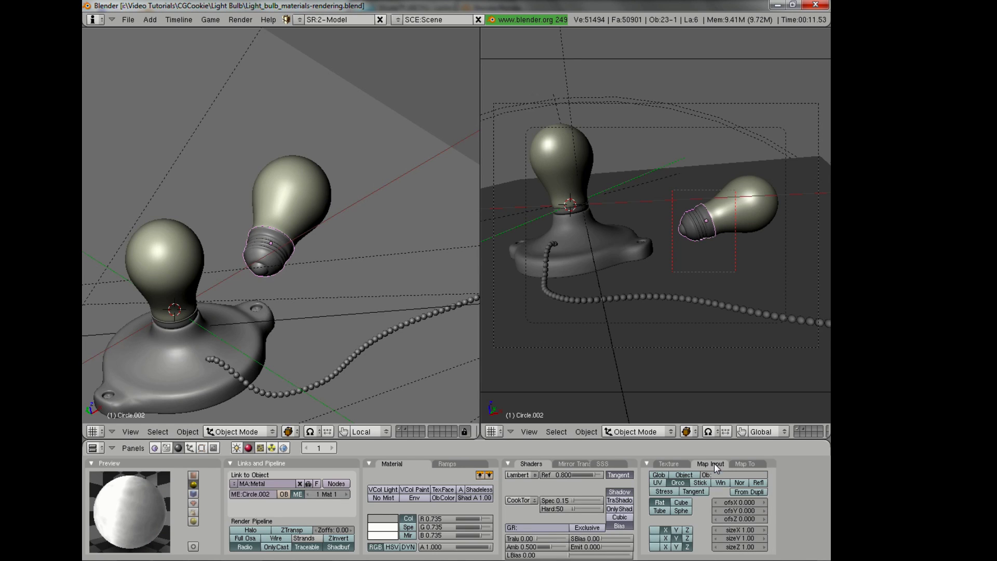
left_click(757, 530)
type("75")
key("Return")
left_click(755, 527)
type("1")
key("Tab")
type("75")
key("Return")
left_click(755, 527)
key("Tab")
type("1")
key("Tab")
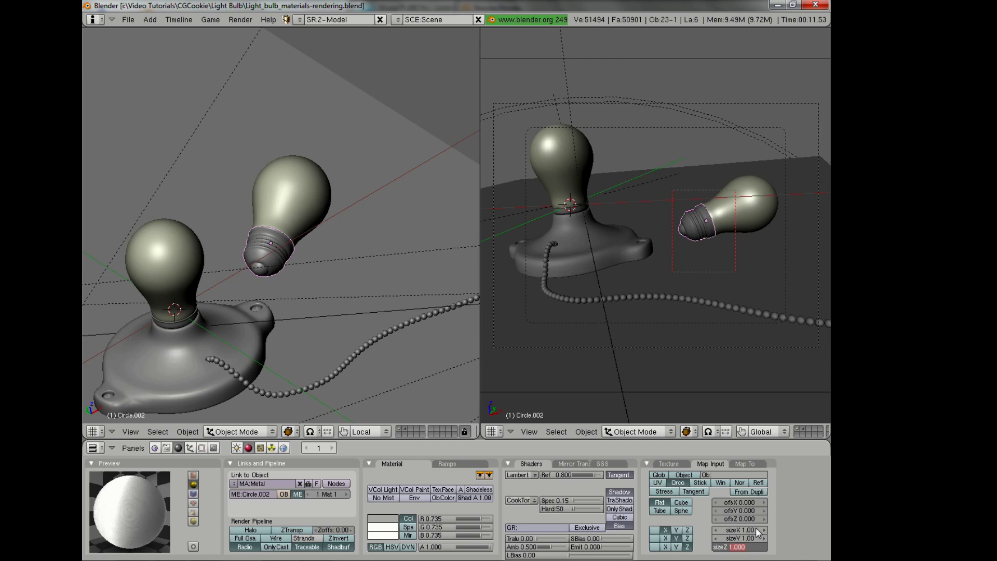
type("75")
key("Return")
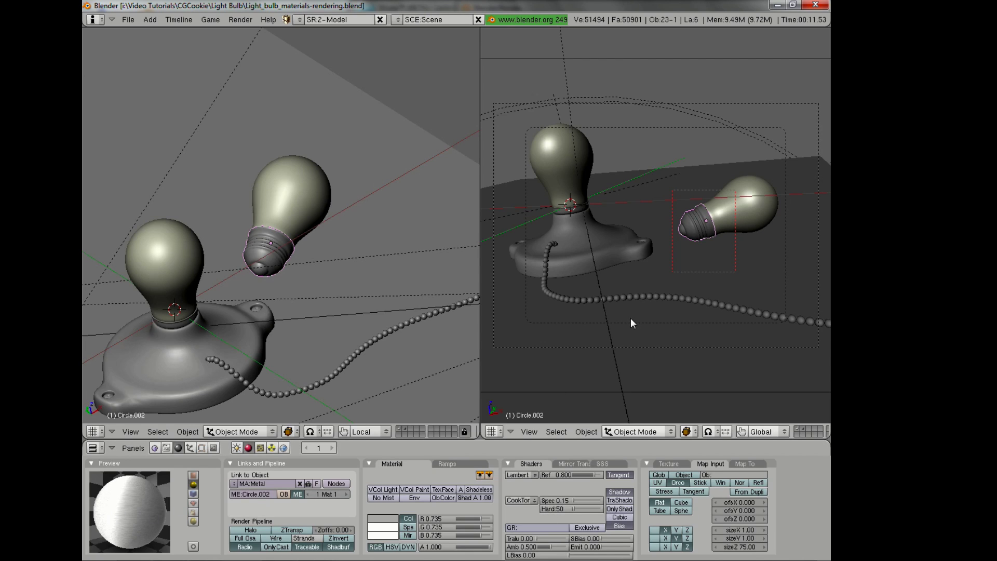
- Render the region, then lower the Metal's Ref to 0.526 and render again
key("F12")
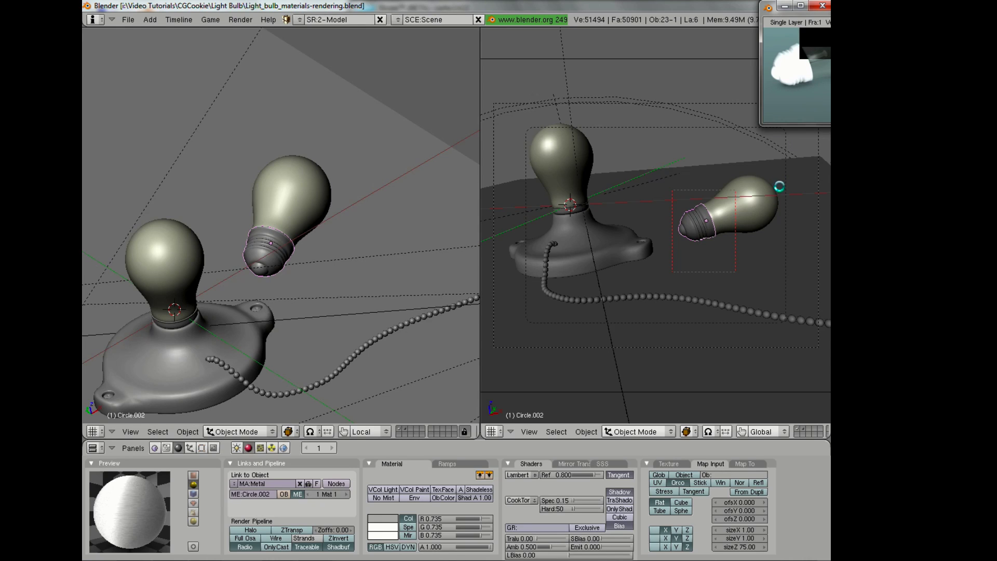
left_click_drag(584, 475, 585, 474)
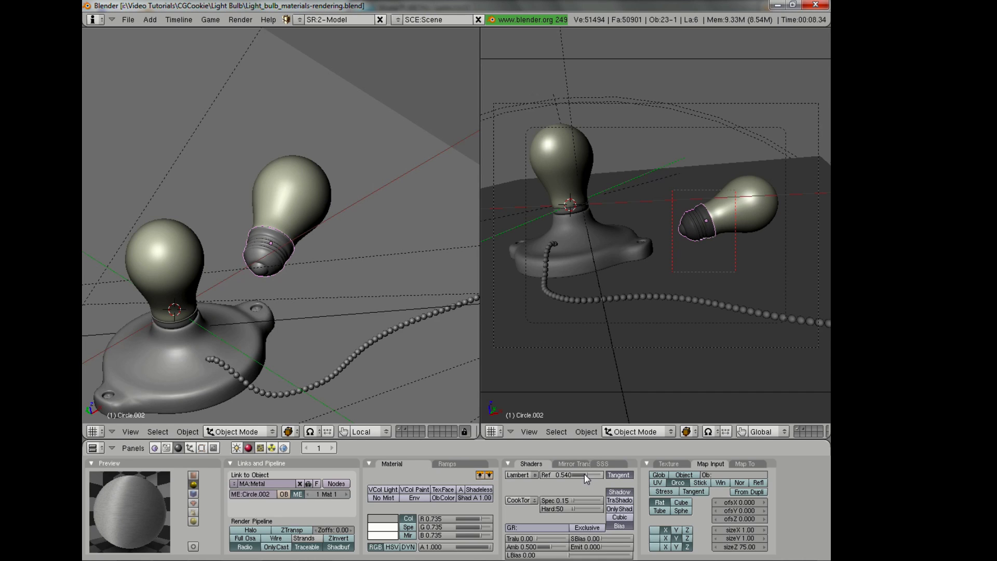
left_click_drag(584, 474, 582, 474)
key("F12")
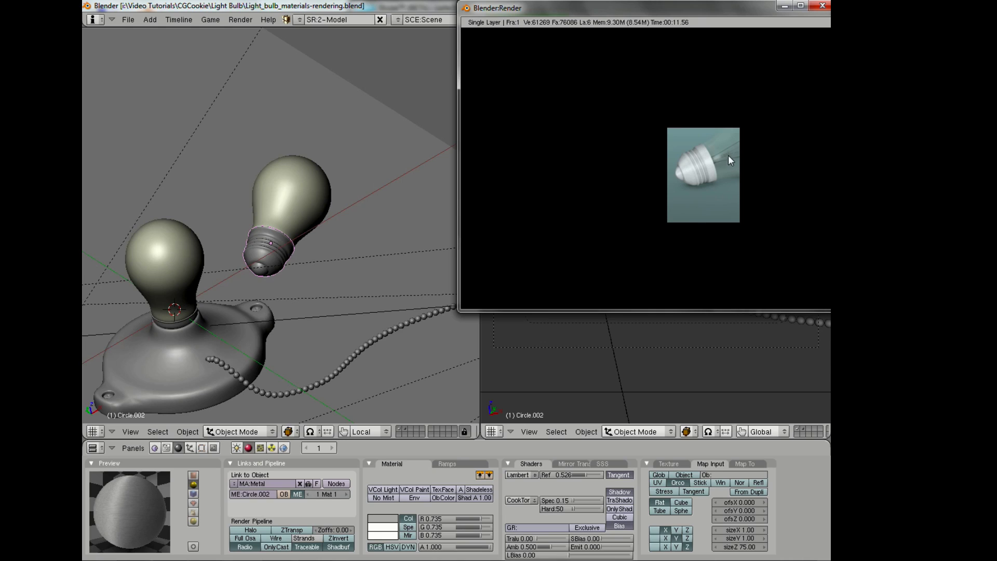
left_click(794, 479)
- Set Spec 0.33 and Hard 111, then render a smaller border over the cap
left_click_drag(579, 499, 581, 499)
left_click(581, 507)
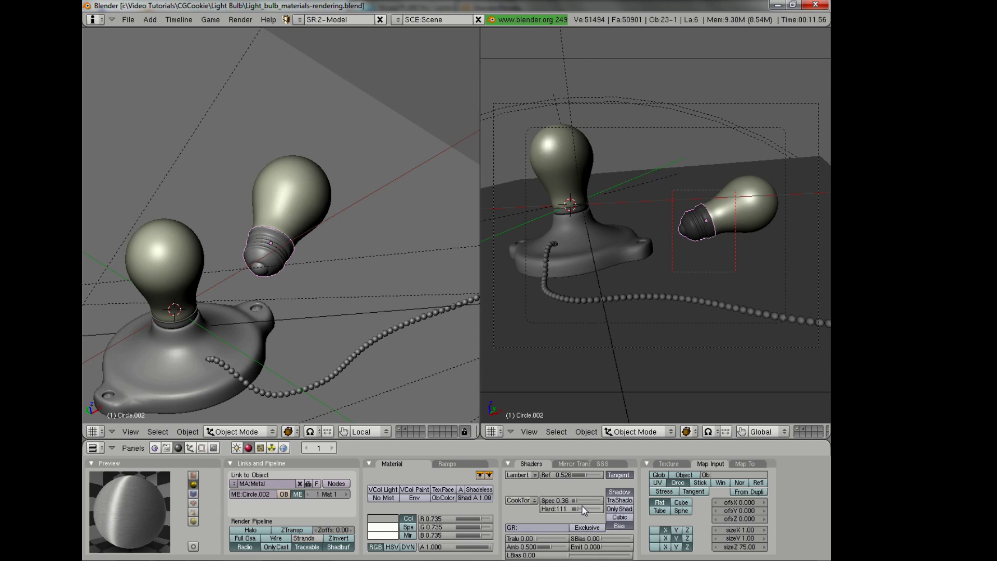
left_click(581, 499)
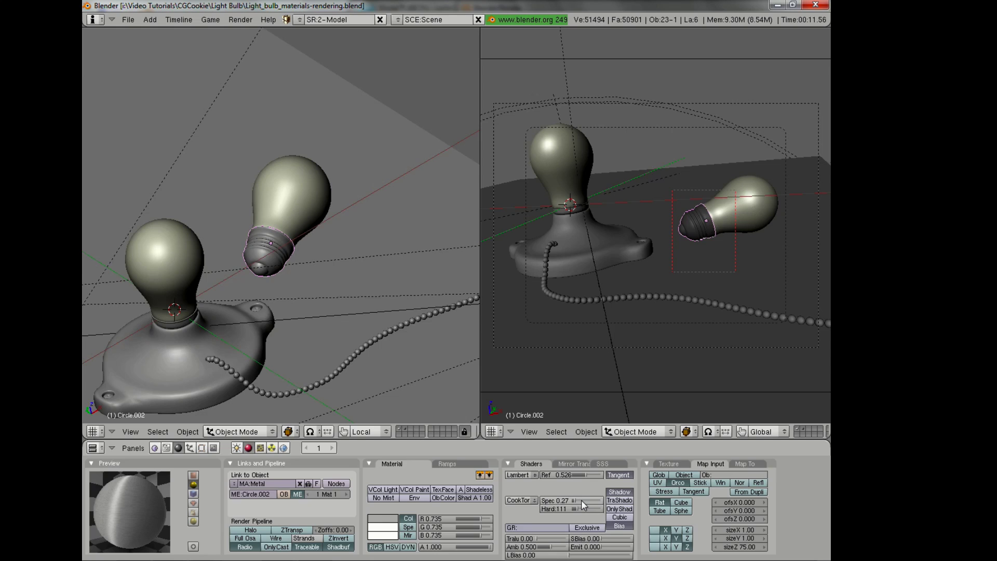
left_click(581, 499)
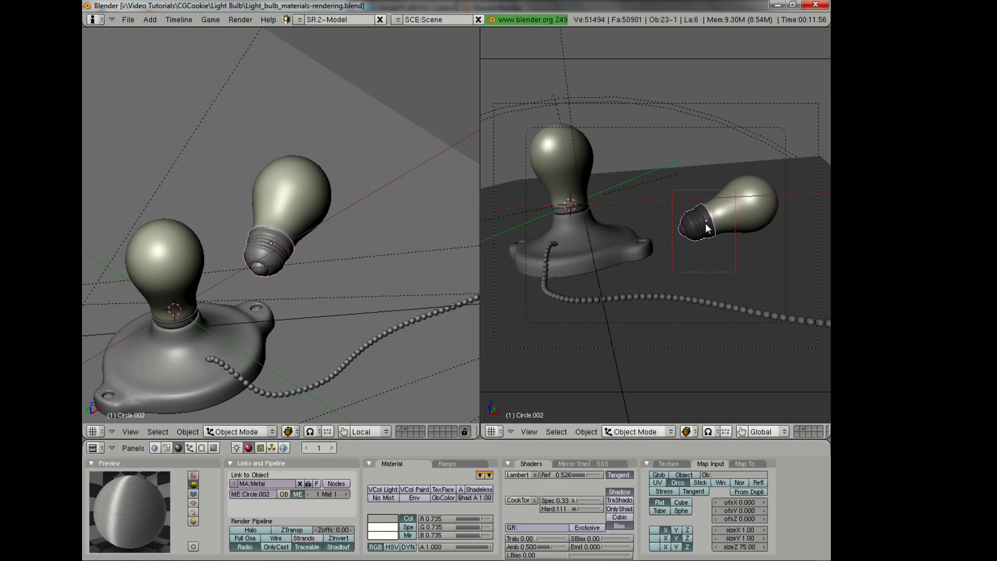
key("shift+b")
left_click_drag(661, 192, 704, 260)
key("F12")
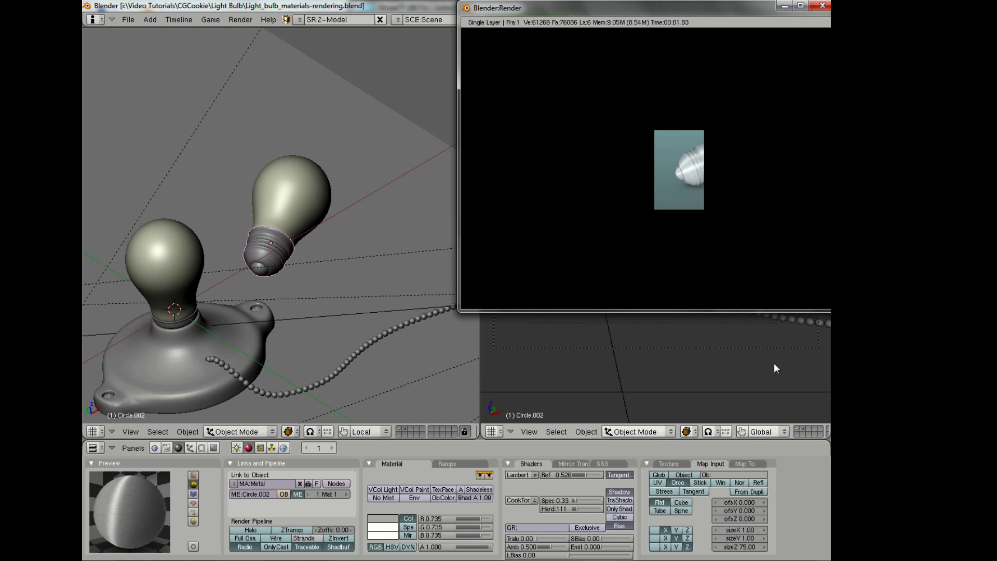
key("Escape")
- Enable a colour ramp on Metal, slide a stop left and set Input to Normal
left_click(447, 464)
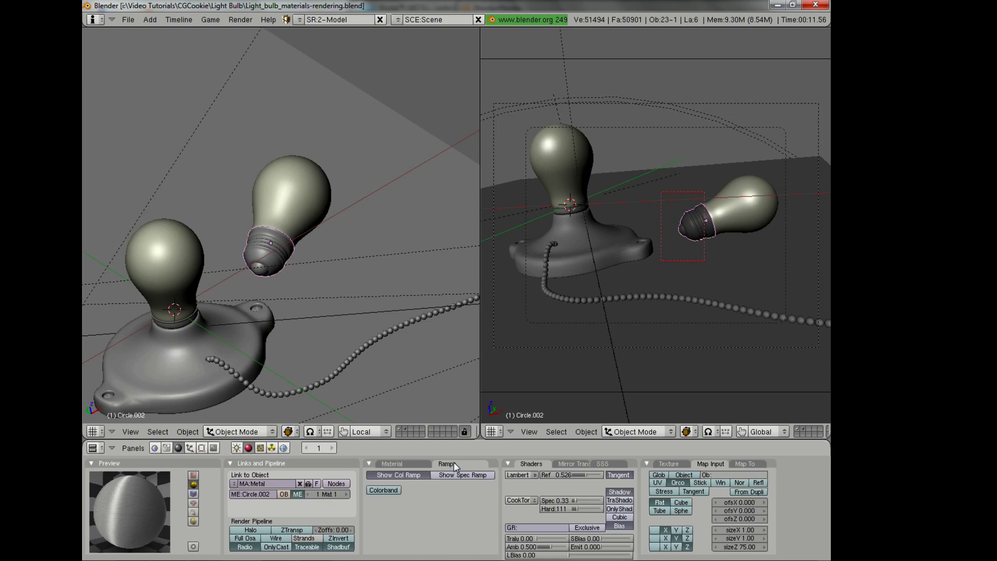
left_click(383, 490)
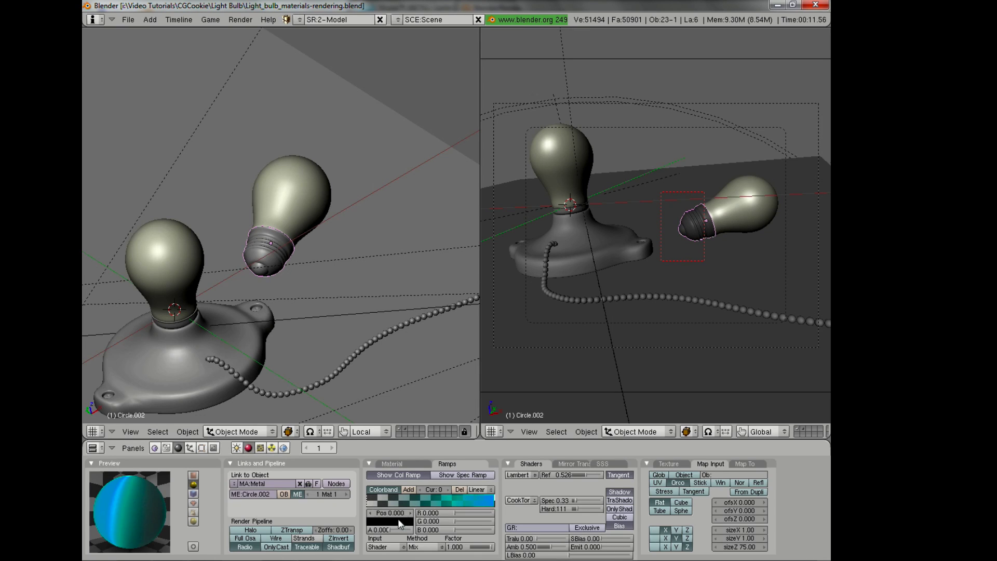
mouse_move(493, 503)
left_mouse_down()
mouse_move(389, 502)
mouse_move(494, 501)
left_mouse_up()
left_click(371, 501)
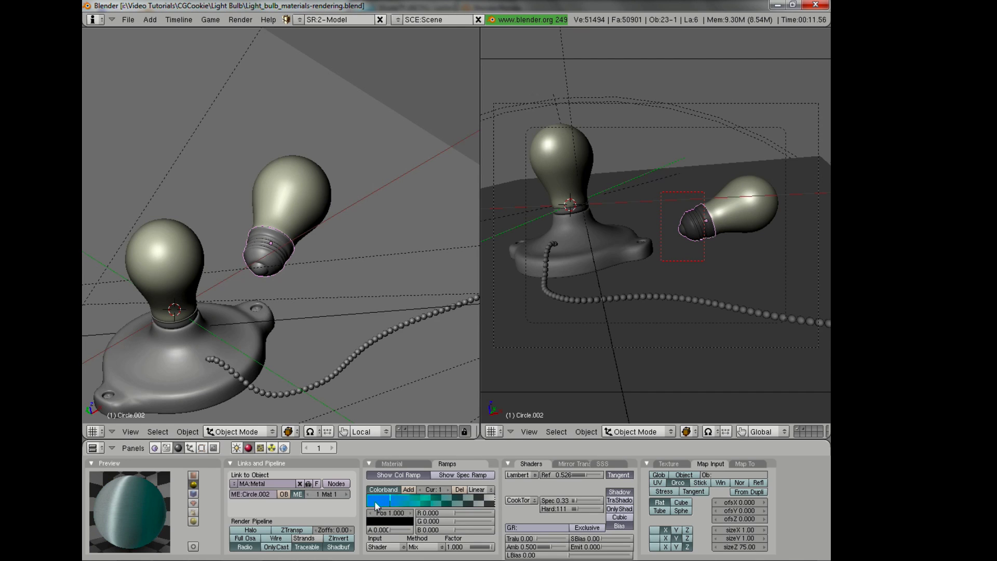
left_click(389, 502)
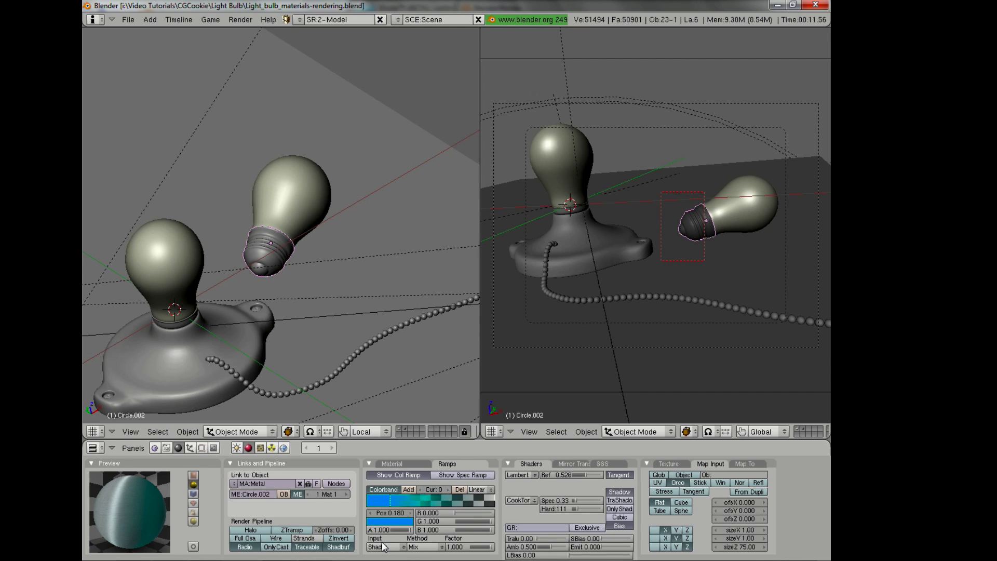
left_click(386, 546)
left_click(386, 522)
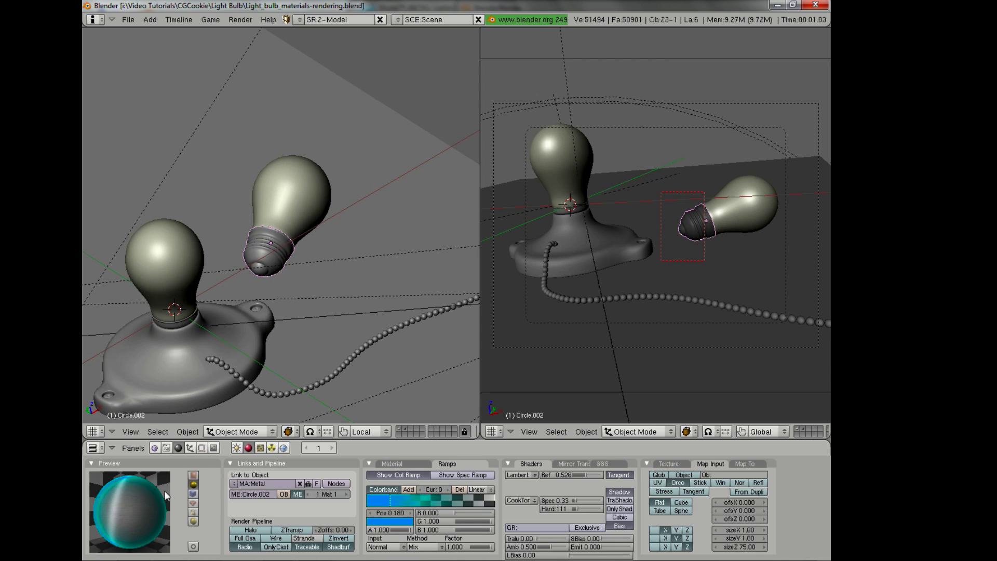
- Set the ramp stop colour to dark grey 0.292 and render to check it
left_click(398, 521)
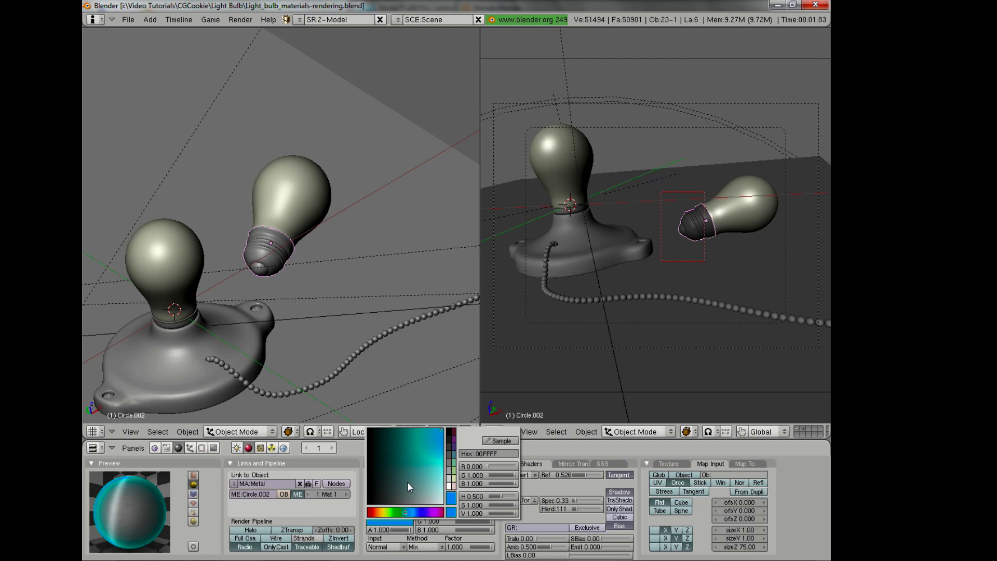
left_click_drag(407, 481, 374, 519)
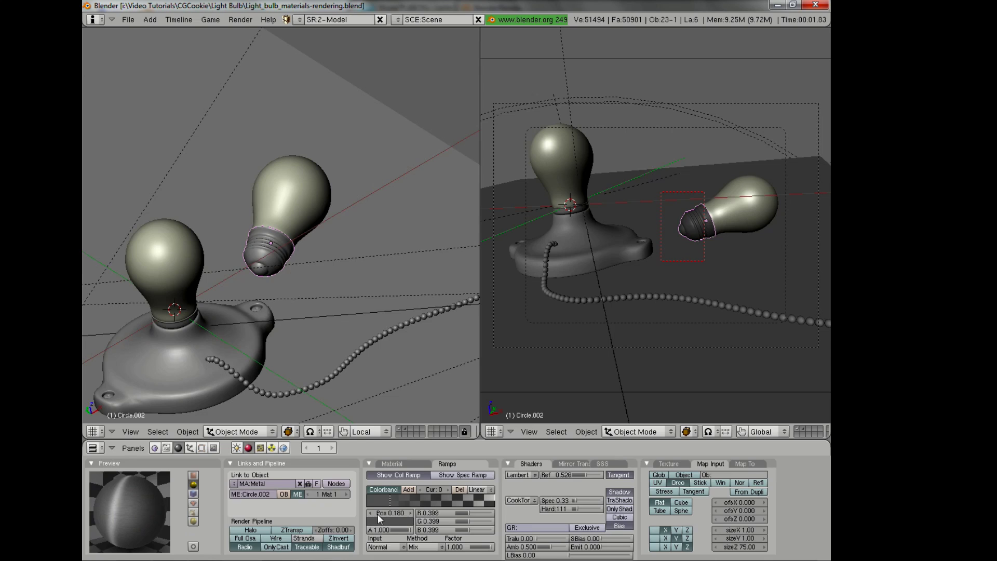
left_click(398, 502)
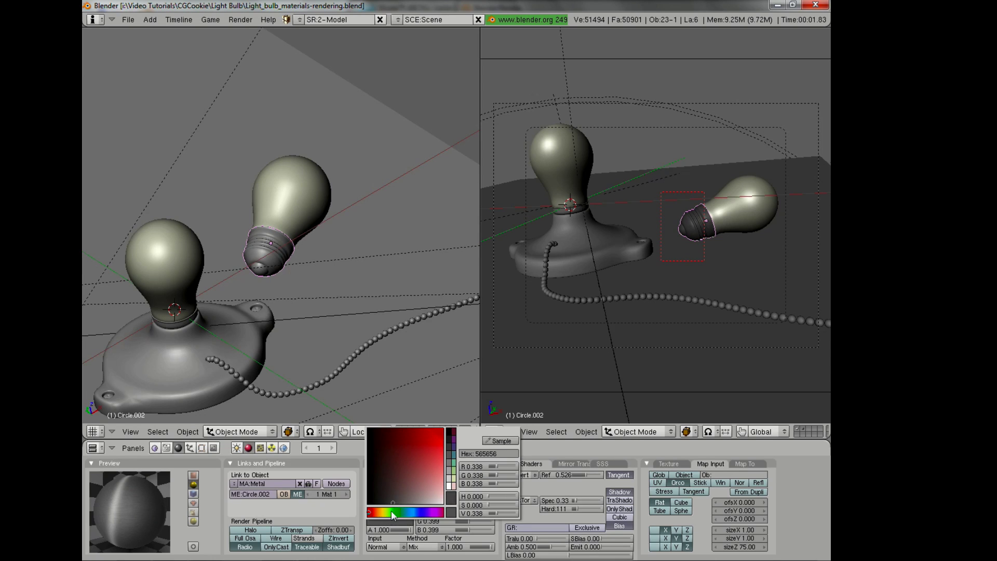
key("F12")
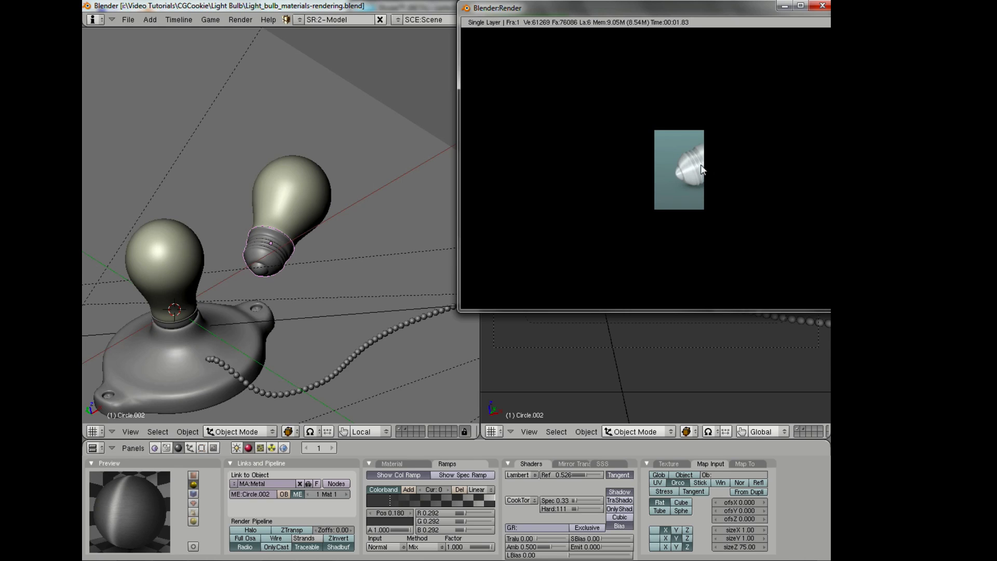
key("Escape")
- Compare with the previous render, then render the Metal material with Colorband switched off
key("j")
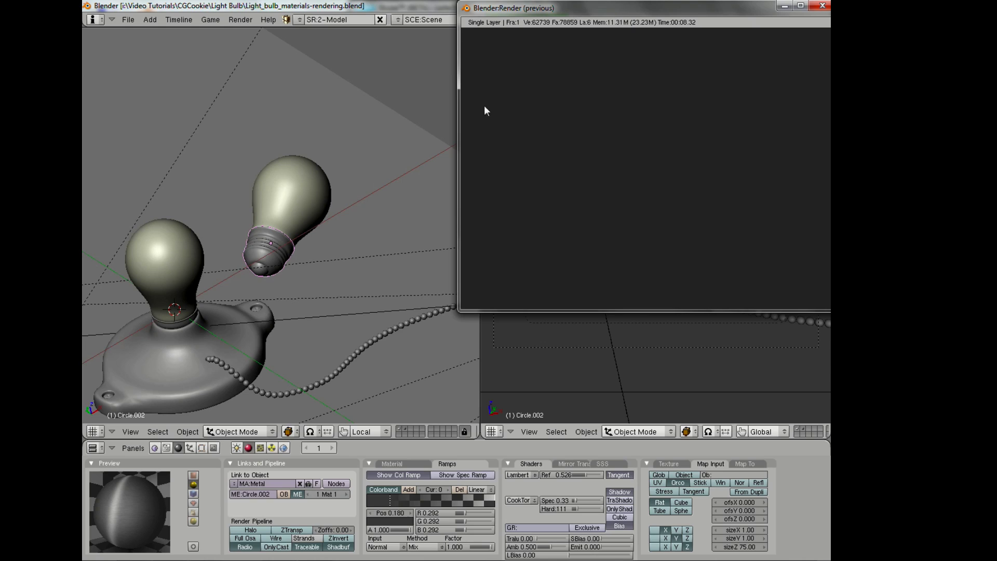
left_click(548, 452)
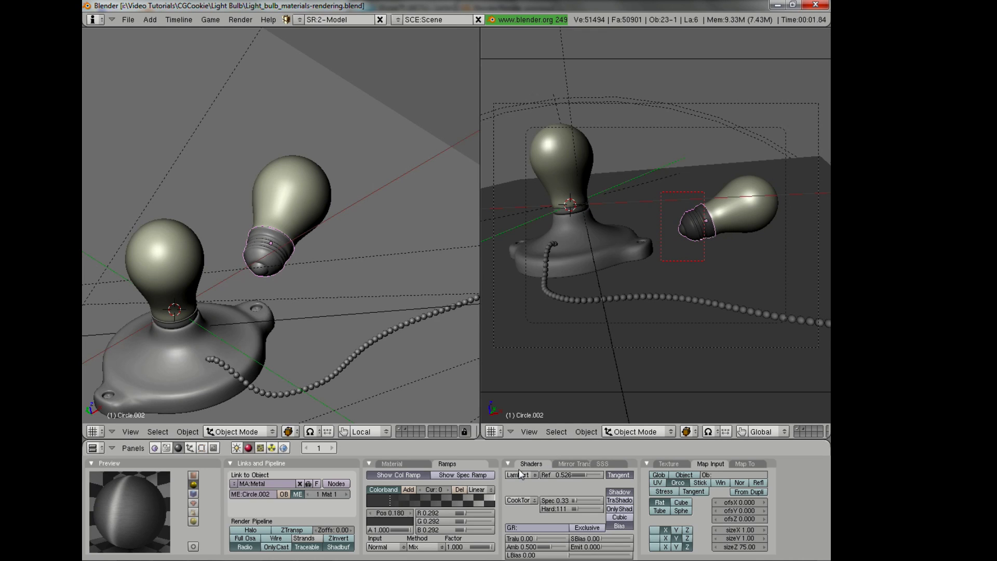
left_click(388, 489)
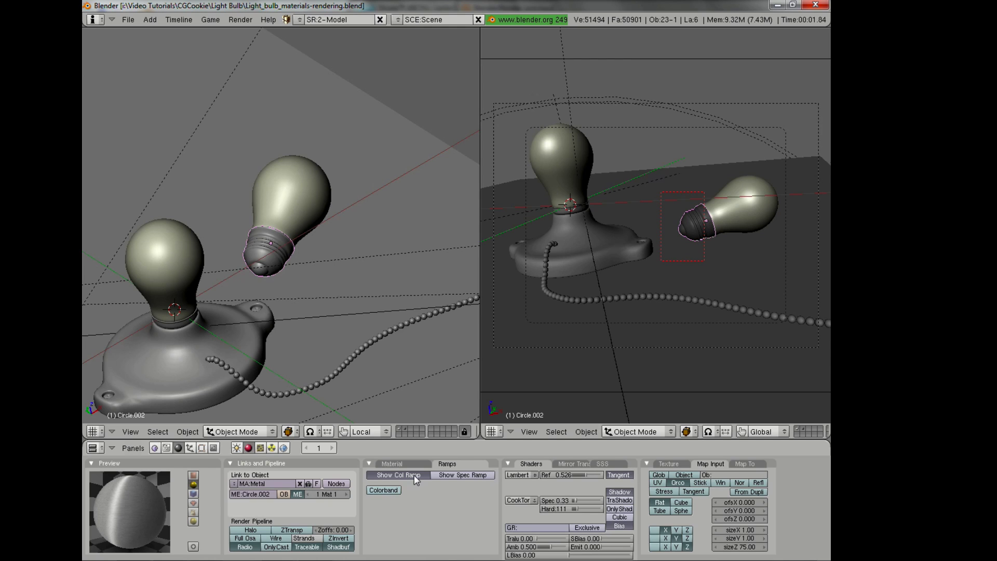
key("F12")
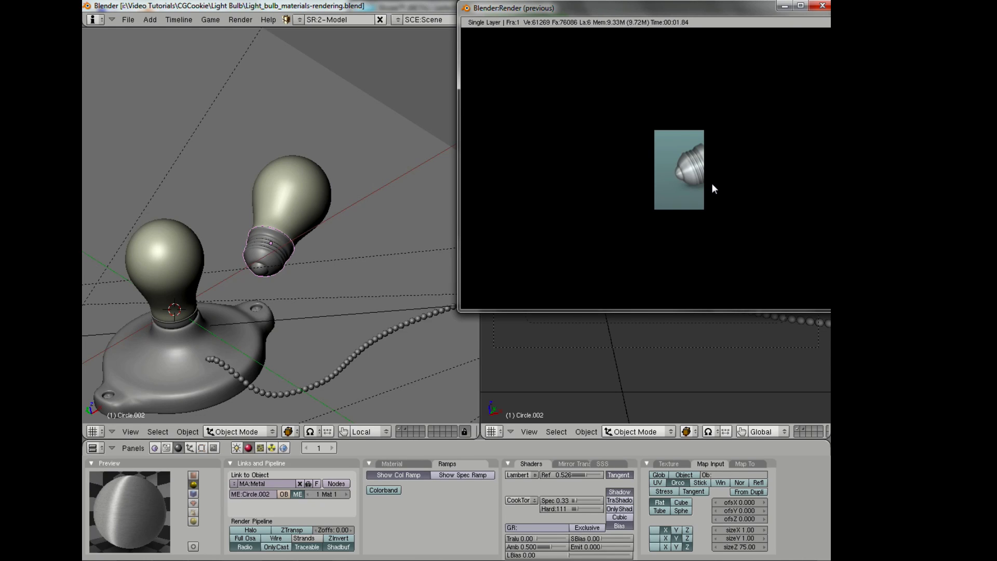
- Turn the Metal colour ramp back on and save over the .blend file
left_click(385, 498)
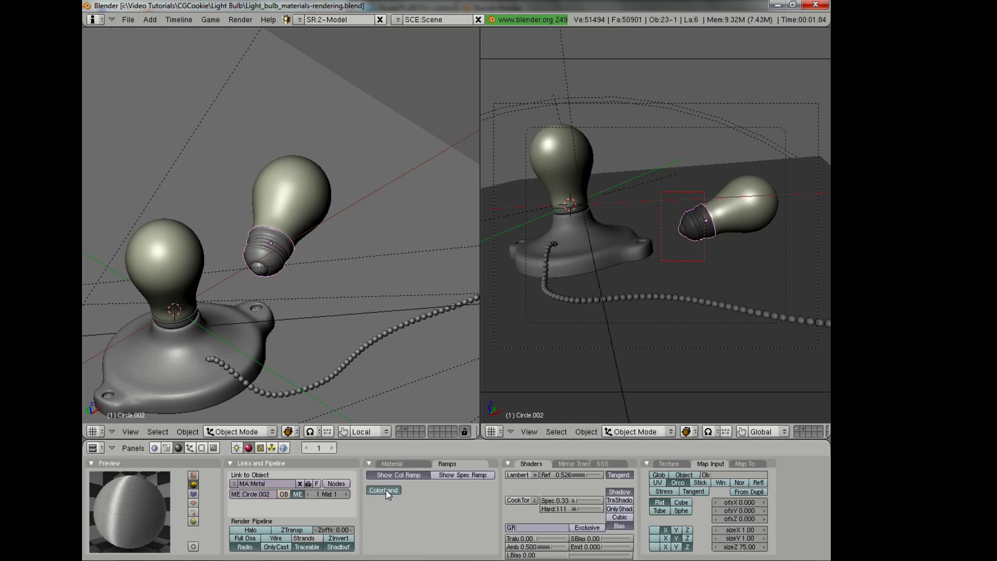
left_click(383, 490)
key("ctrl+s")
left_click(292, 198)
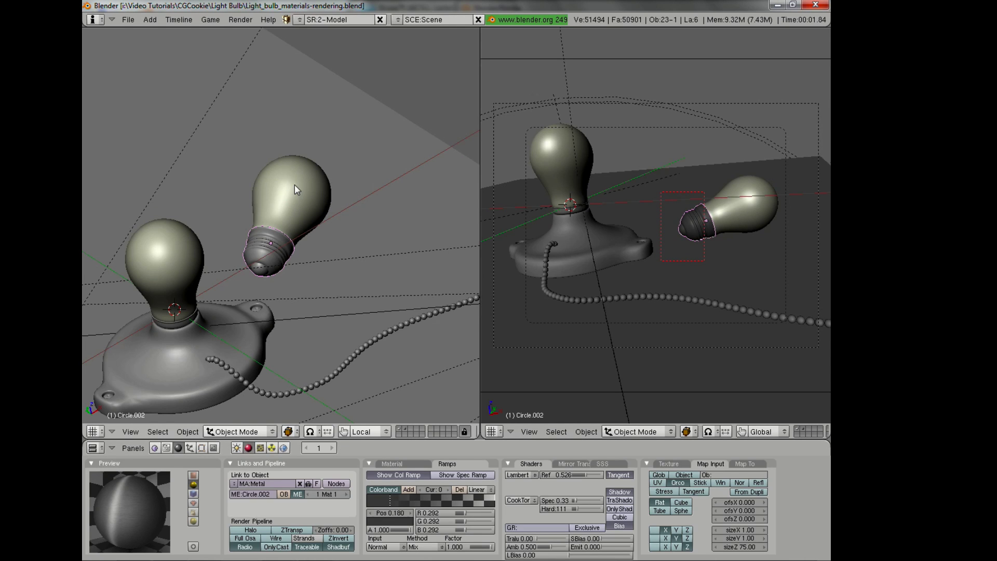
- Give the left bulb's screw socket the shared Metal material instead of Grey
key("z")
right_click(577, 226)
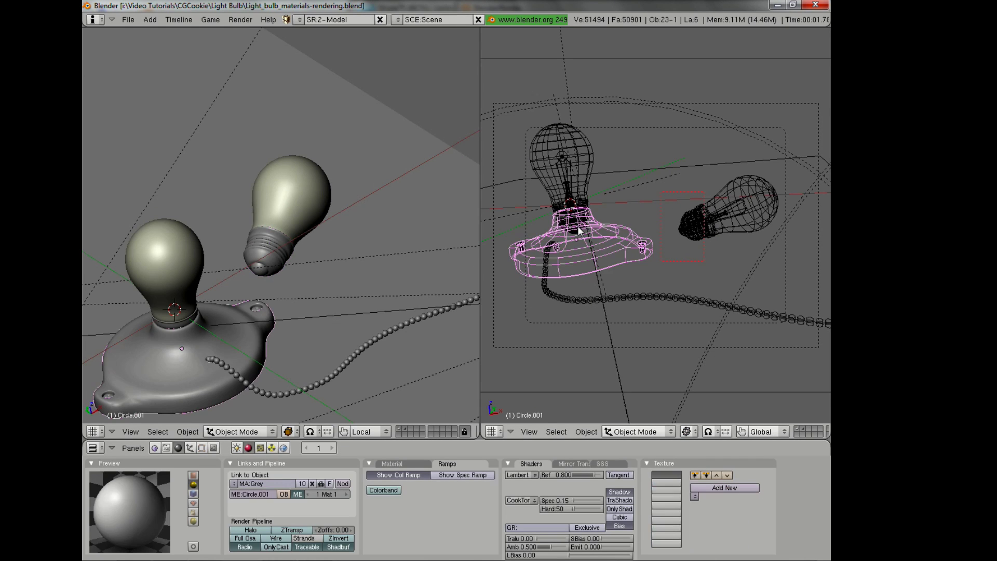
right_click(577, 226)
right_click(577, 226)
right_click(577, 225)
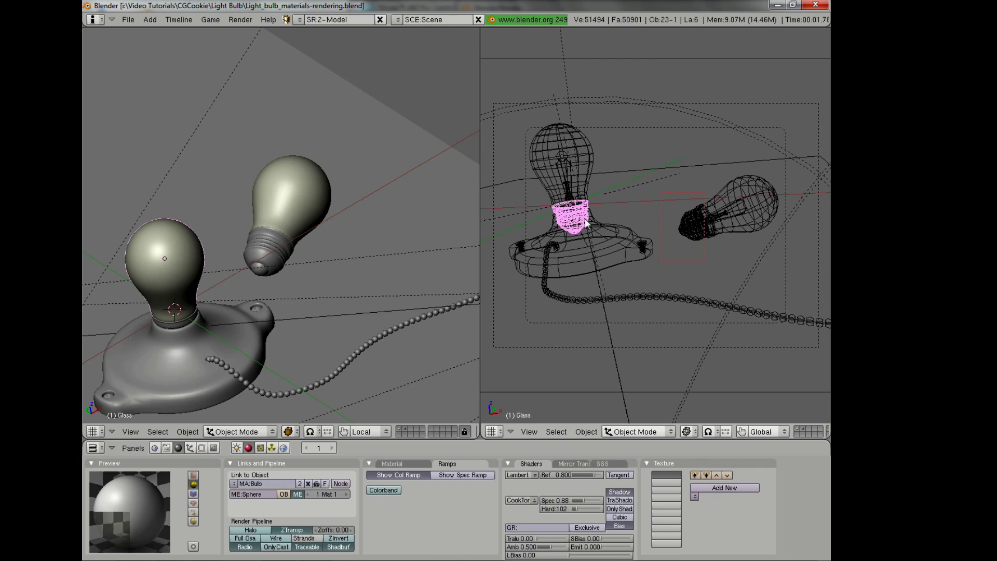
left_click(233, 483)
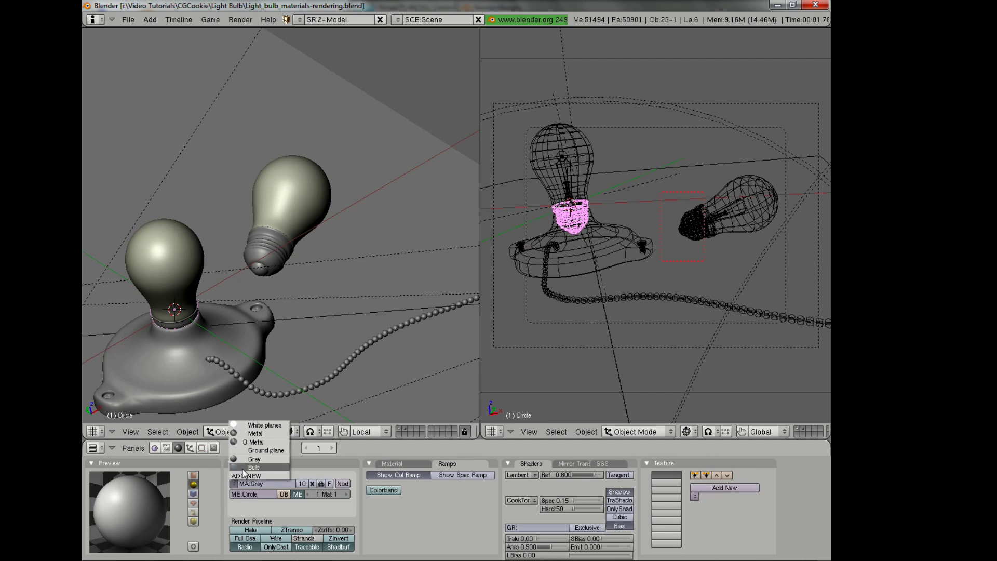
left_click(261, 442)
left_click(236, 482)
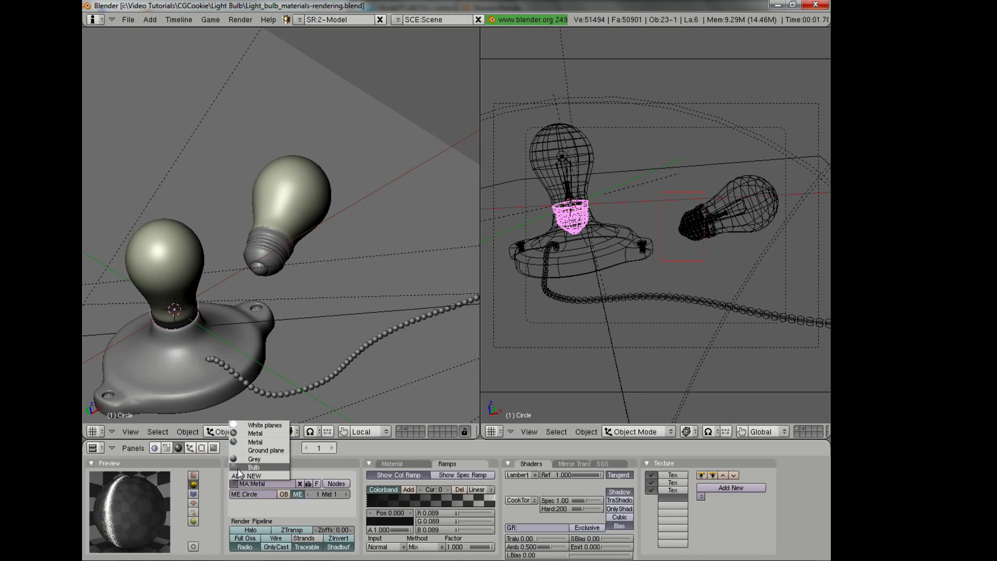
left_click(249, 434)
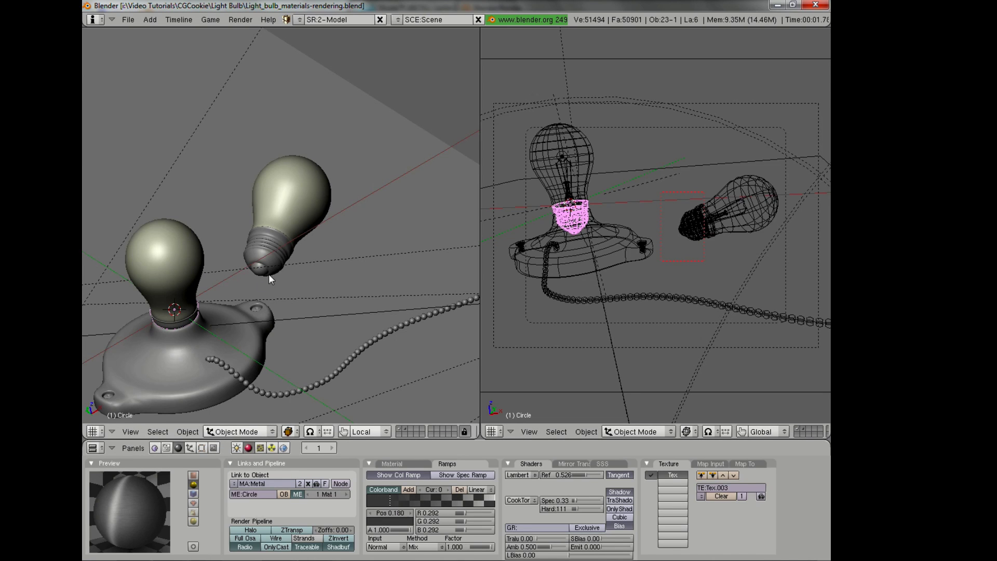
- Assign the Metal material to the filament inside the left bulb
mouse_move(268, 273)
middle_mouse_down()
mouse_move(292, 319)
mouse_move(211, 232)
middle_mouse_up()
key("z")
scroll(254, 275, "up", 3)
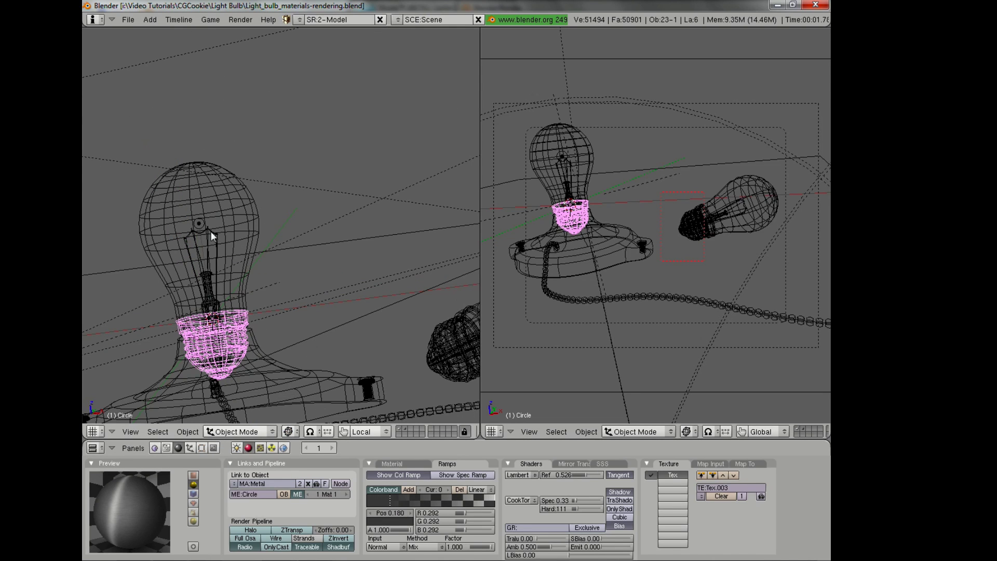
right_click(216, 232)
right_click(216, 232)
right_click(216, 232)
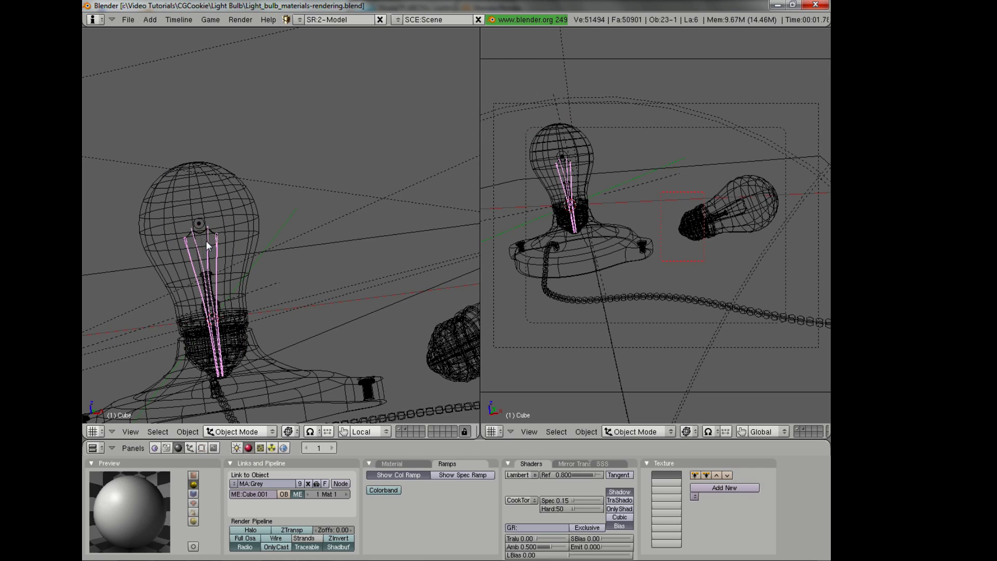
left_click(234, 484)
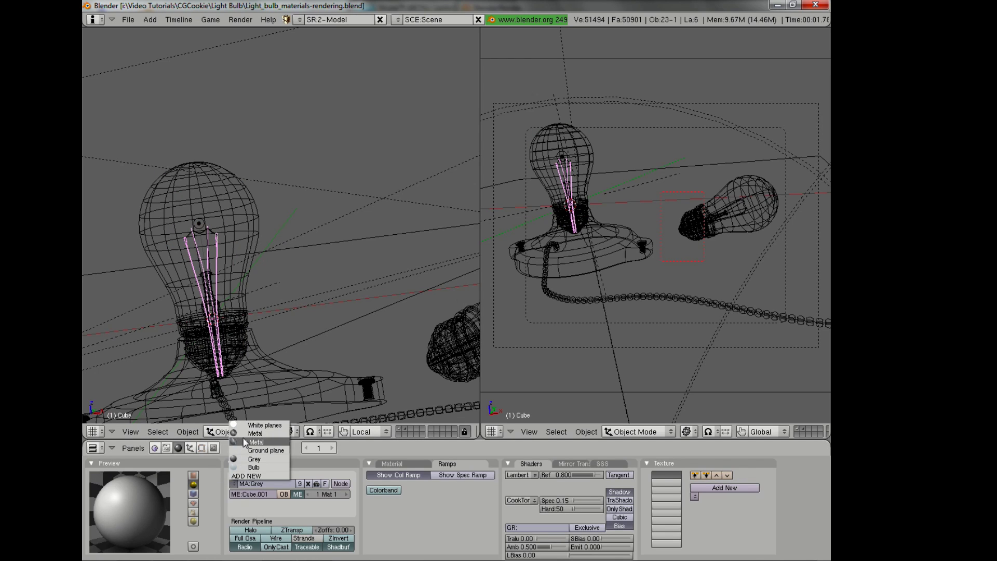
left_click(246, 434)
- Assign the Metal material to the right bulb's filament wires
right_click(746, 198)
right_click(736, 197)
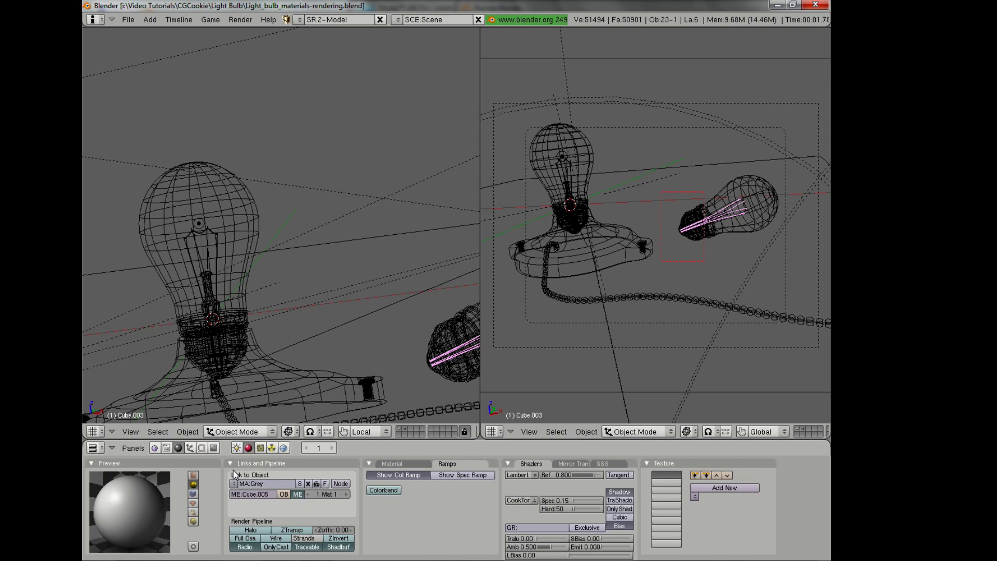
left_click(234, 484)
left_click(254, 434)
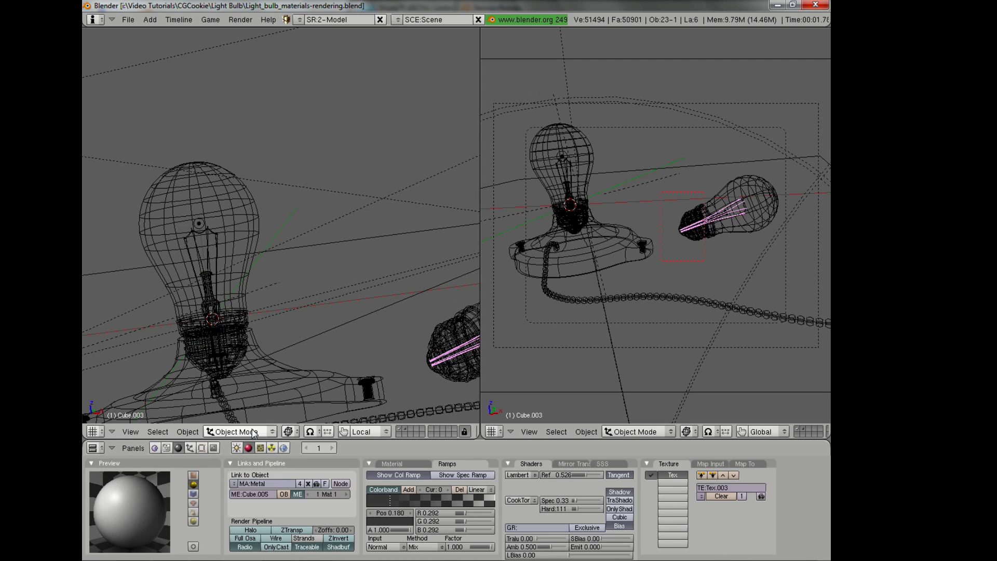
middle_click_drag(289, 300, 282, 272, "shift")
scroll(283, 265, "down", 3)
scroll(282, 254, "up", 3)
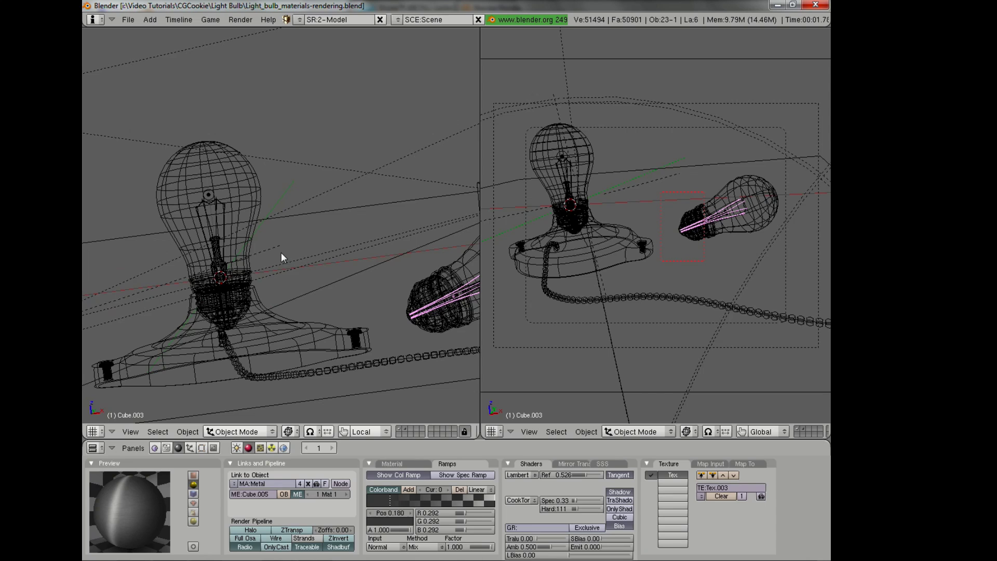
scroll(444, 320, "down", 1)
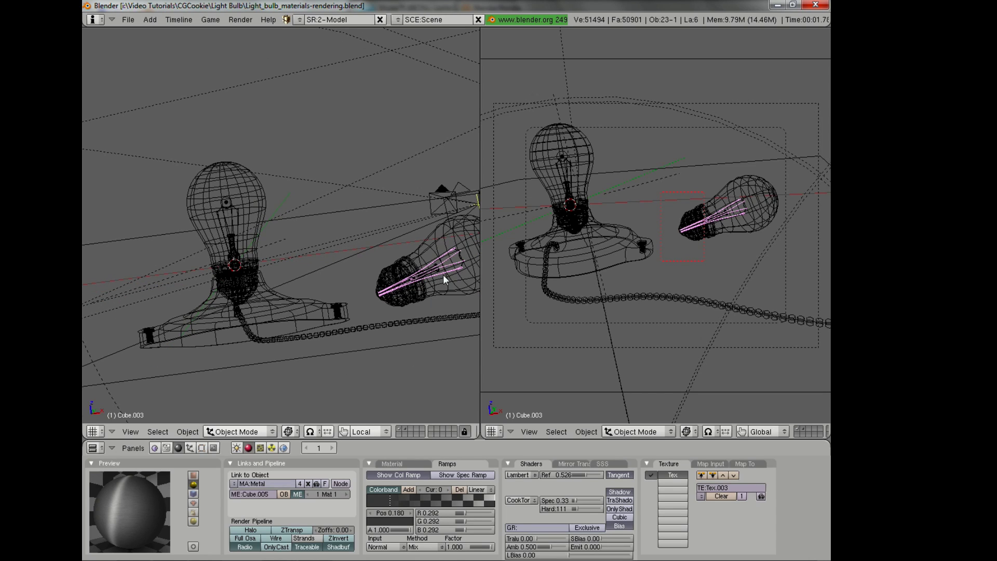
right_click(462, 252)
left_click(234, 484)
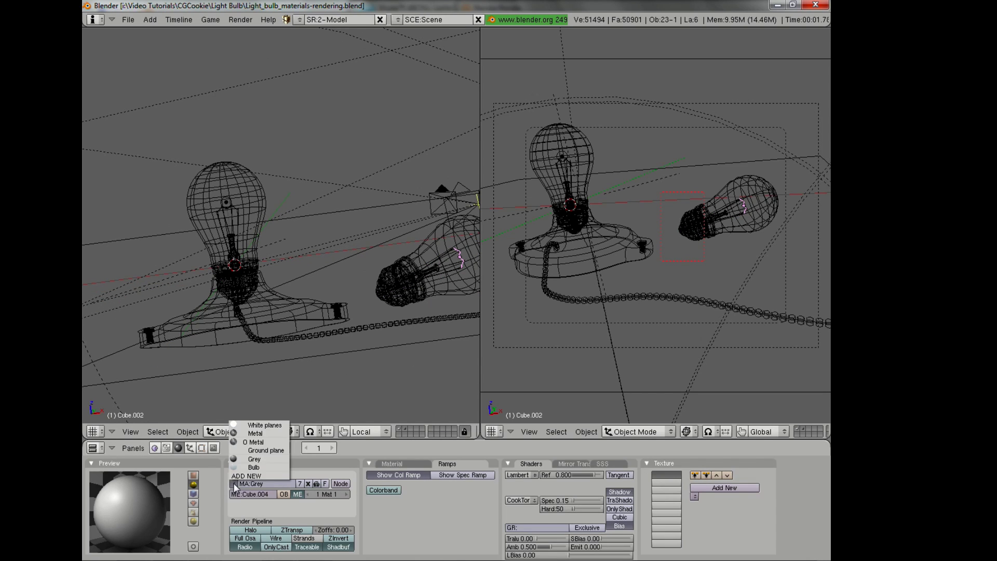
left_click(254, 434)
- Select the left bulb's filament support and inspect it in solid and wireframe shading
key("z")
key("z")
middle_click_drag(338, 263, 185, 218, "shift")
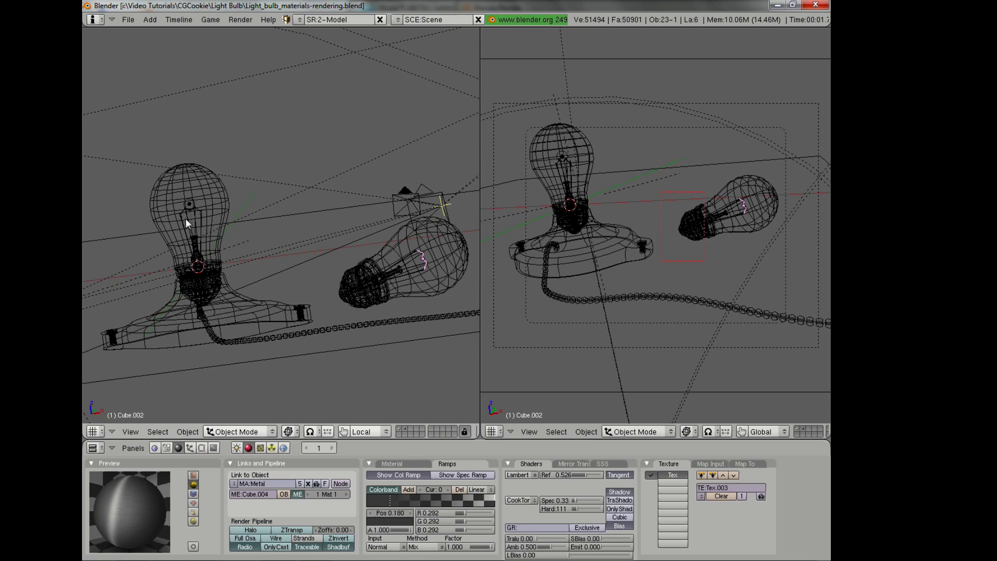
right_click(188, 206)
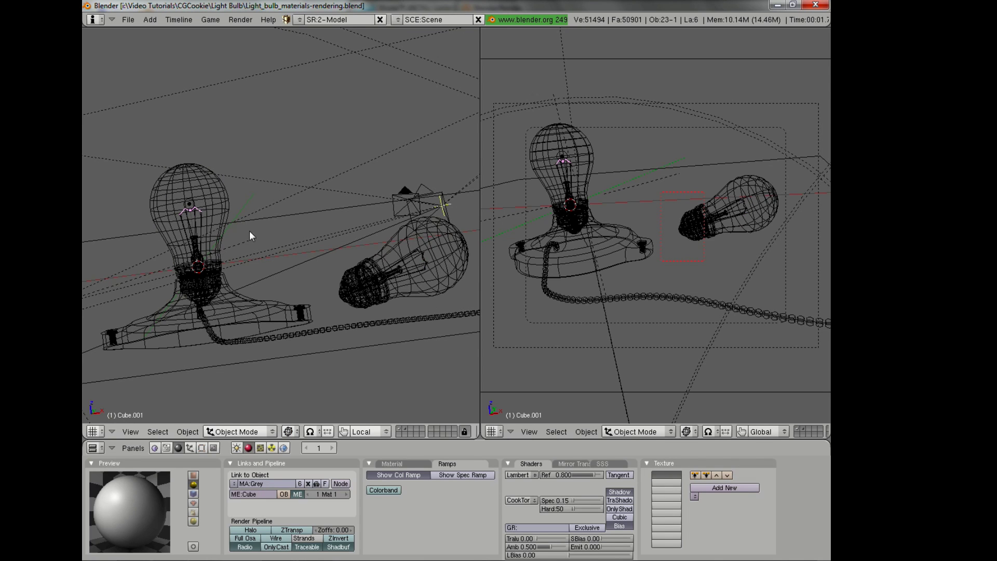
middle_click_drag(249, 231, 268, 382)
key("z")
key("z")
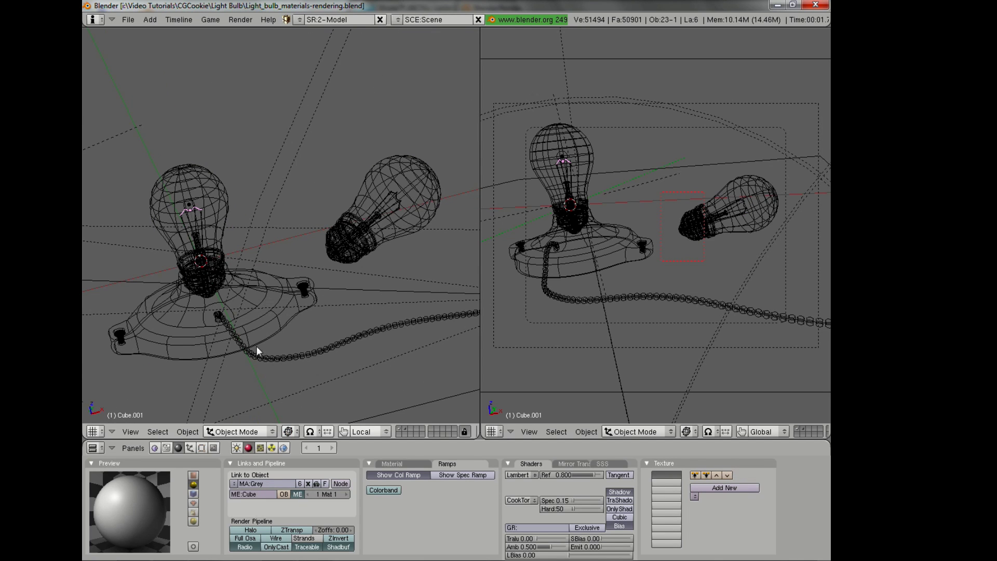
key("z")
scroll(281, 285, "down", 3)
- Switch the bead chain's material from Grey to Metal
right_click(283, 314)
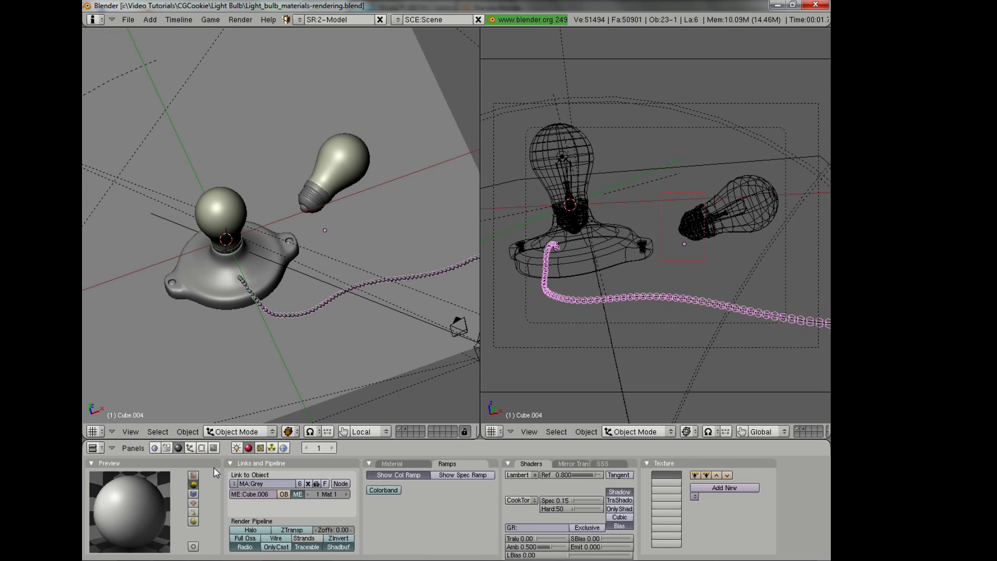
left_click(233, 483)
left_click(259, 452)
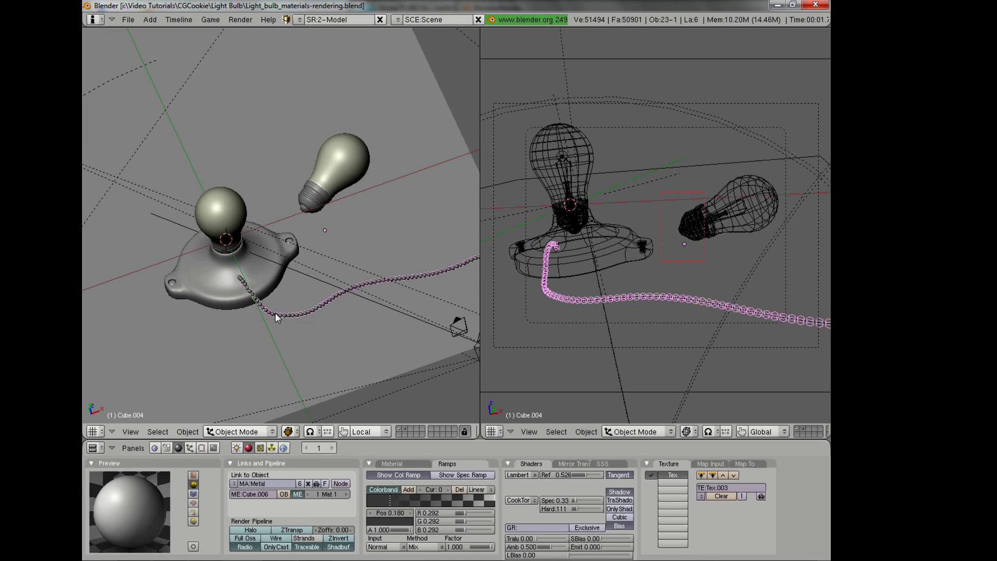
- Give both lamp-base bolts the Metal material, then look through the scene camera
key("z")
right_click(292, 232)
right_click(291, 232)
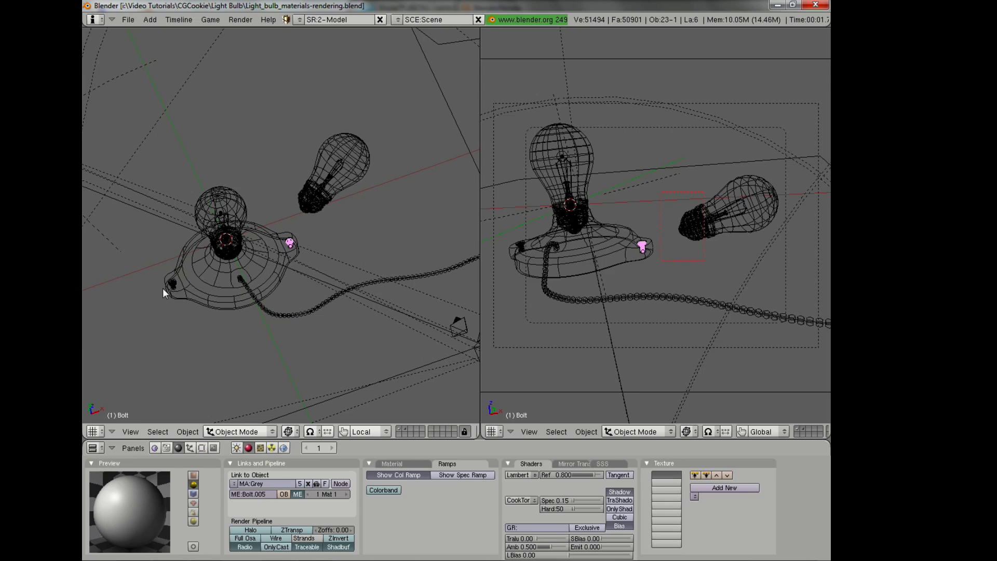
right_click(176, 278, "shift")
right_click(176, 276, "shift")
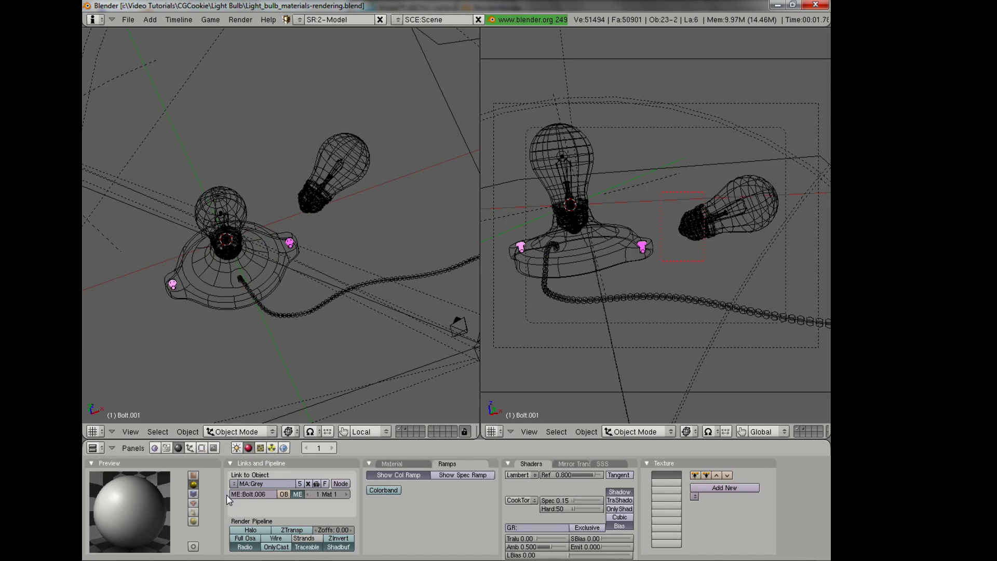
left_click(233, 483)
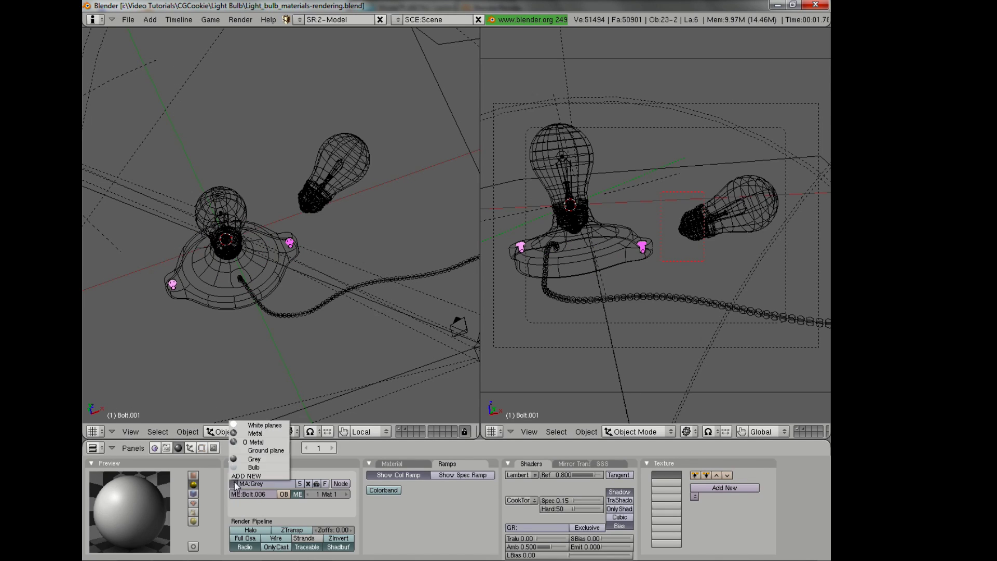
left_click(255, 433)
key("z")
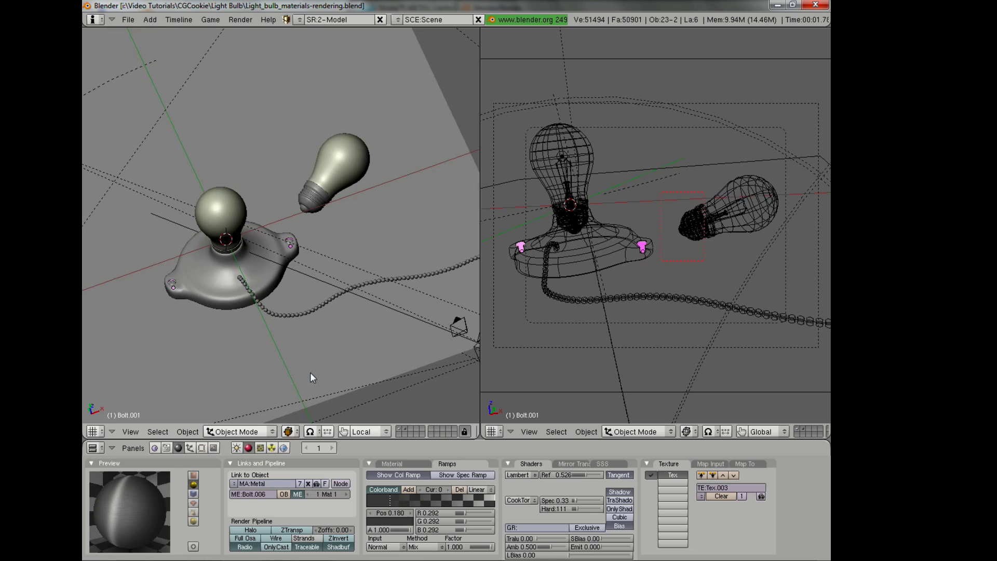
key("KP_0")
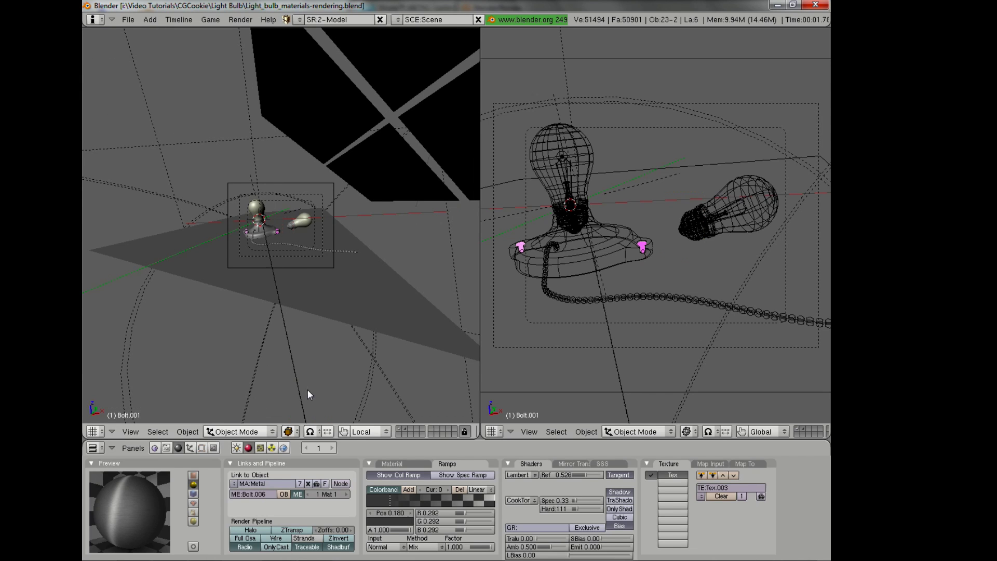
- Zoom the camera view in and render the lamp, chain and both bulbs
scroll(340, 264, "up", 5)
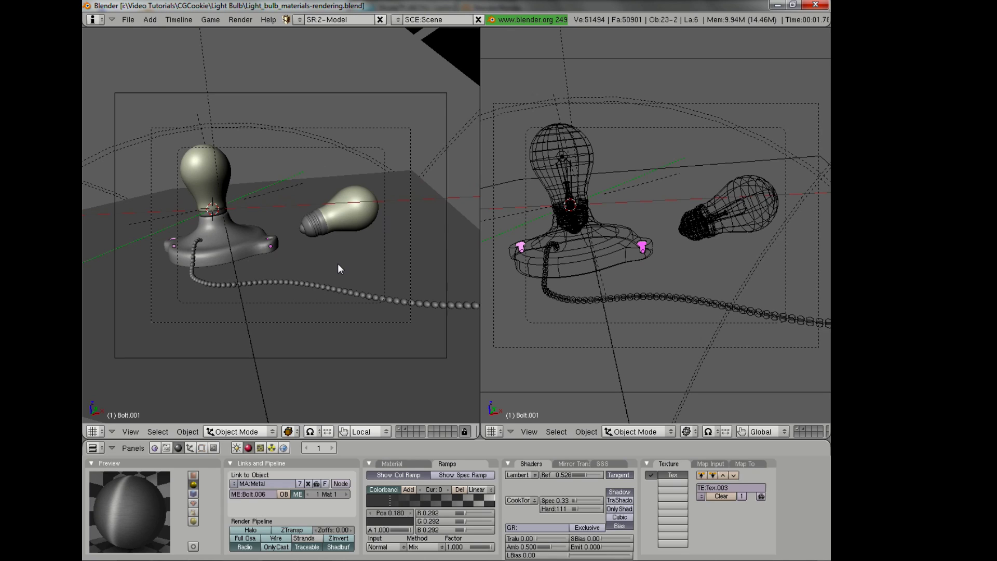
scroll(341, 268, "up", 1)
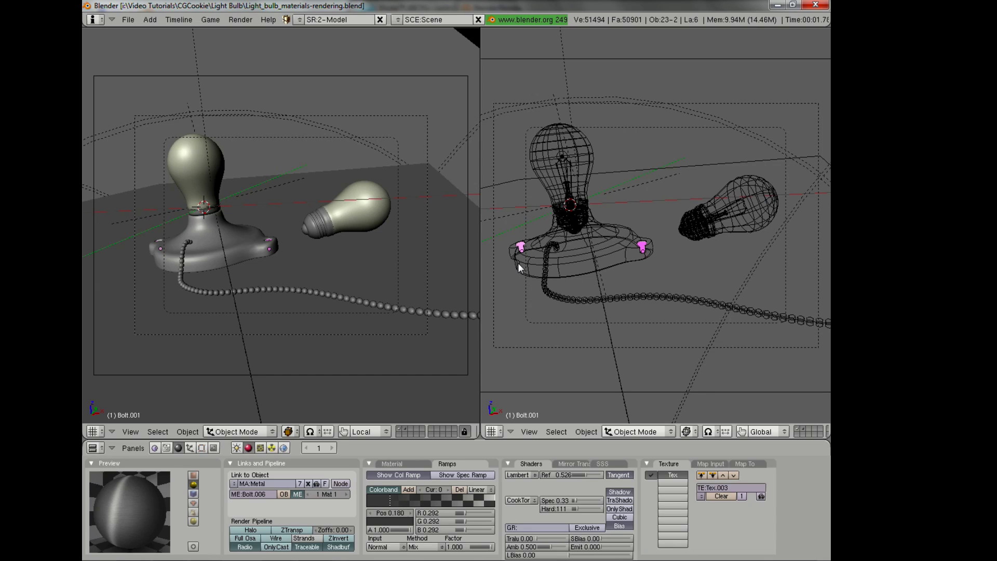
key("F12")
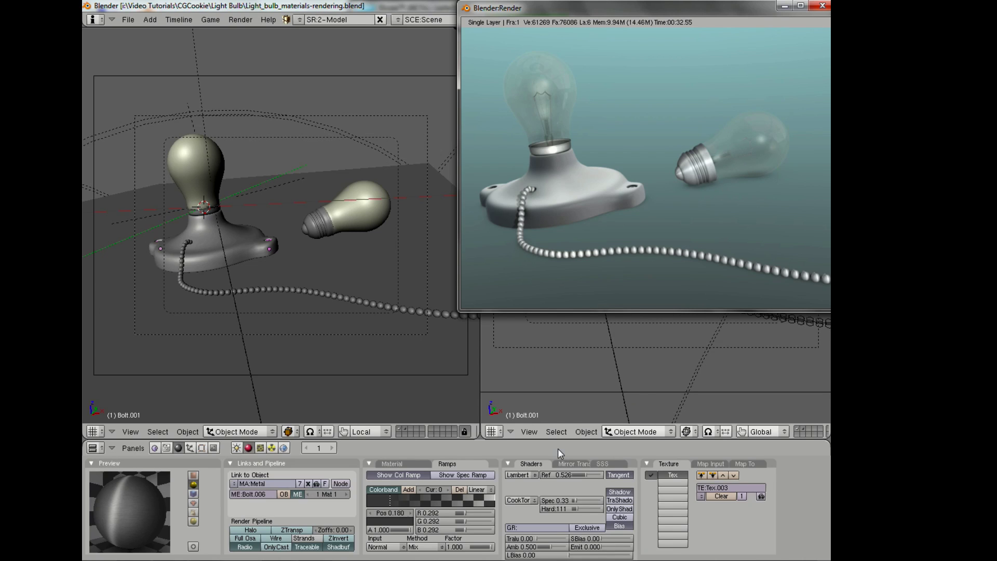
- Lower the loose bulb's Bulb glass material alpha from 0.200 to 0.150
key("Escape")
right_click(368, 223)
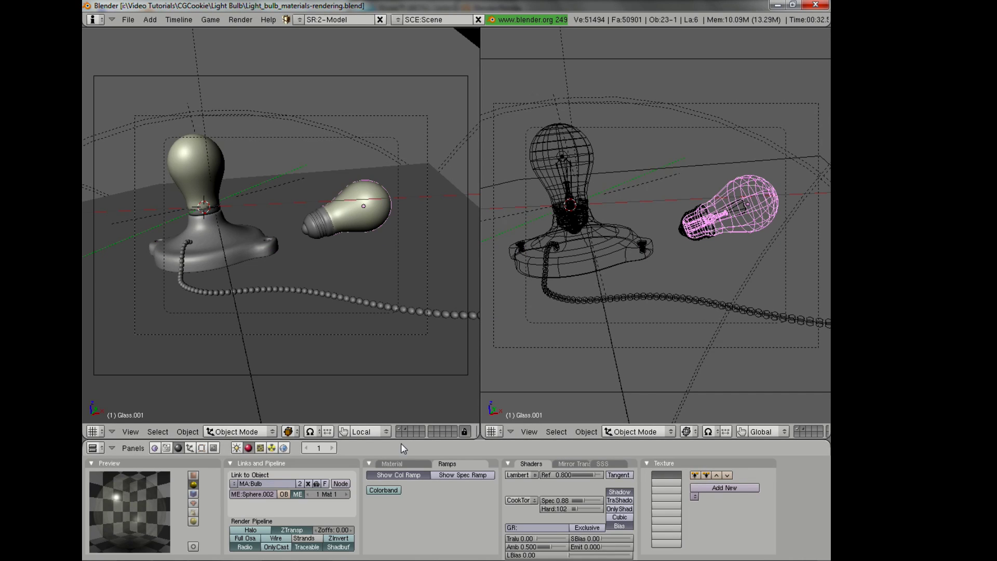
left_click(390, 464)
left_click(435, 549)
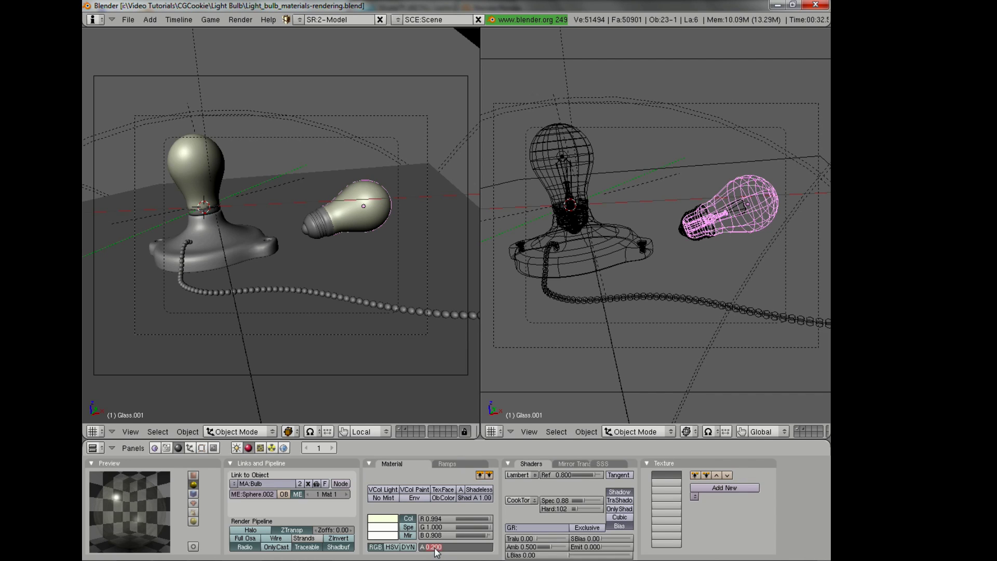
type("0.15")
key("Return")
- Save over the .blend file and render the clearer bulbs
key("ctrl+w")
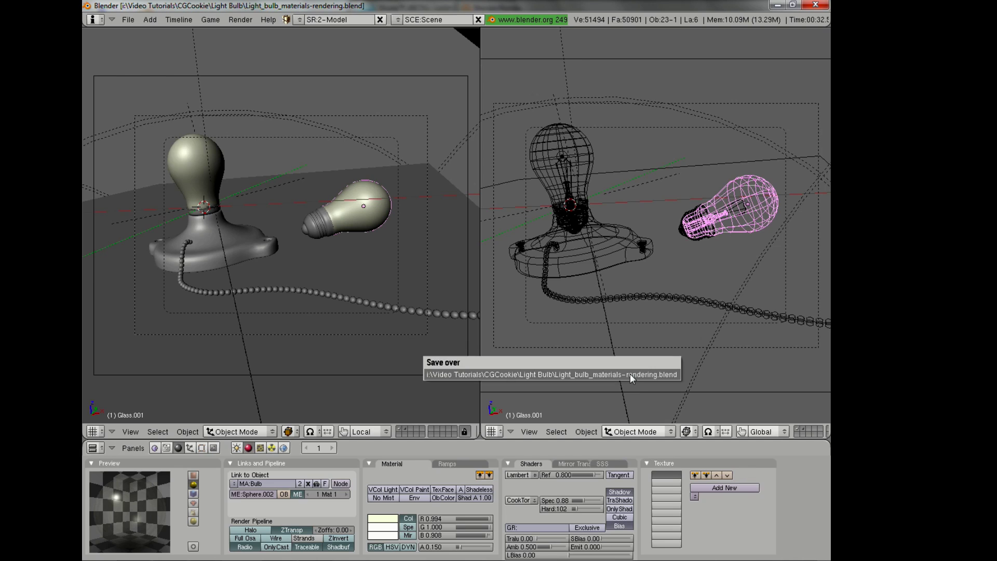
left_click(631, 375)
key("F12")
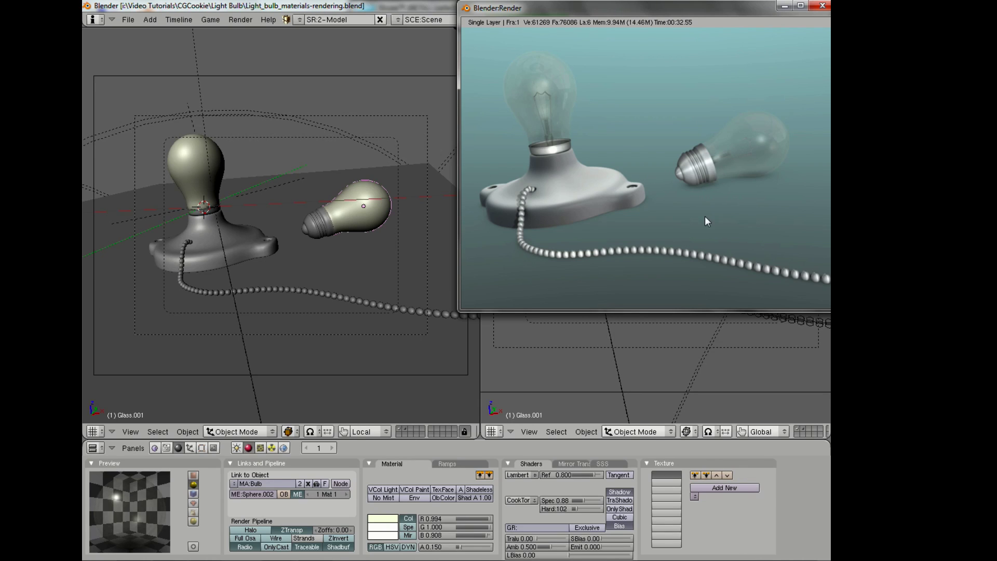
key("Escape")
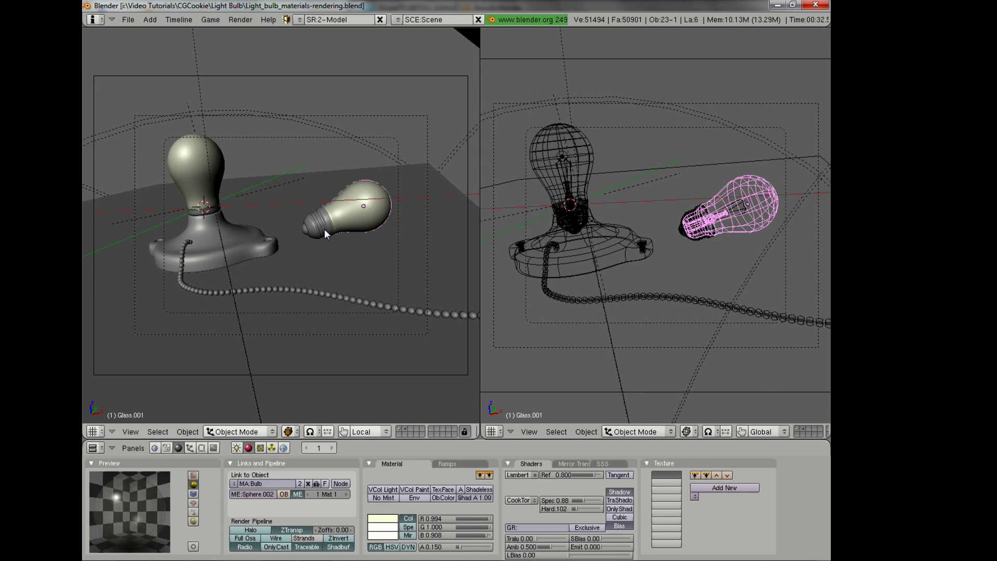
- Select the loose bulb's metal screw base, show its Mirror Transp settings, and review the render
right_click(324, 229)
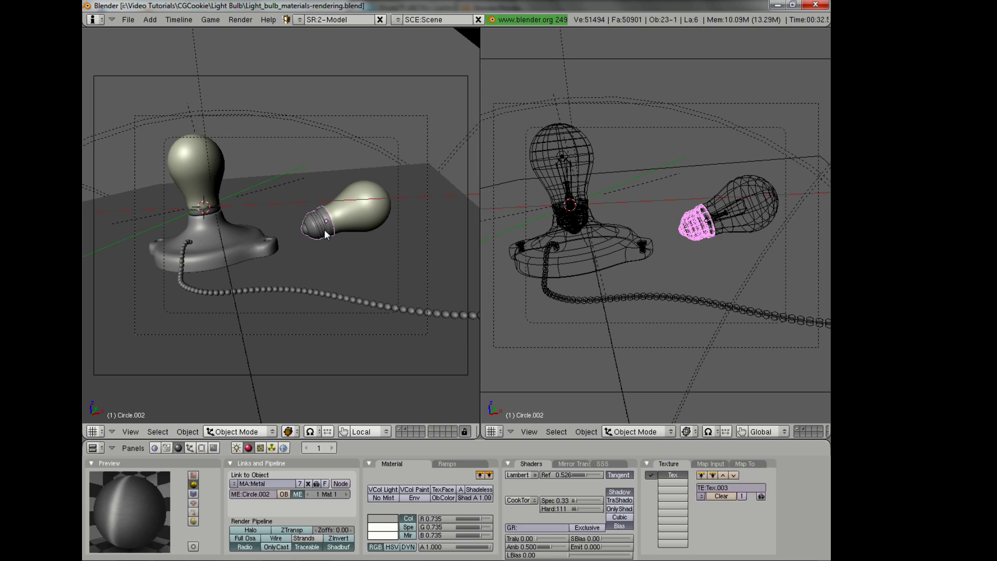
left_click(575, 462)
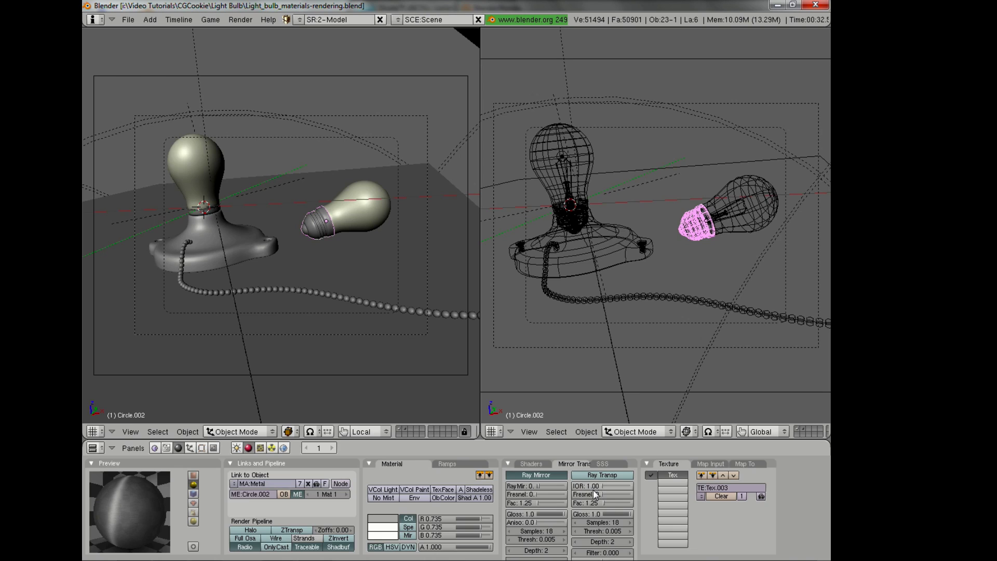
key("F11")
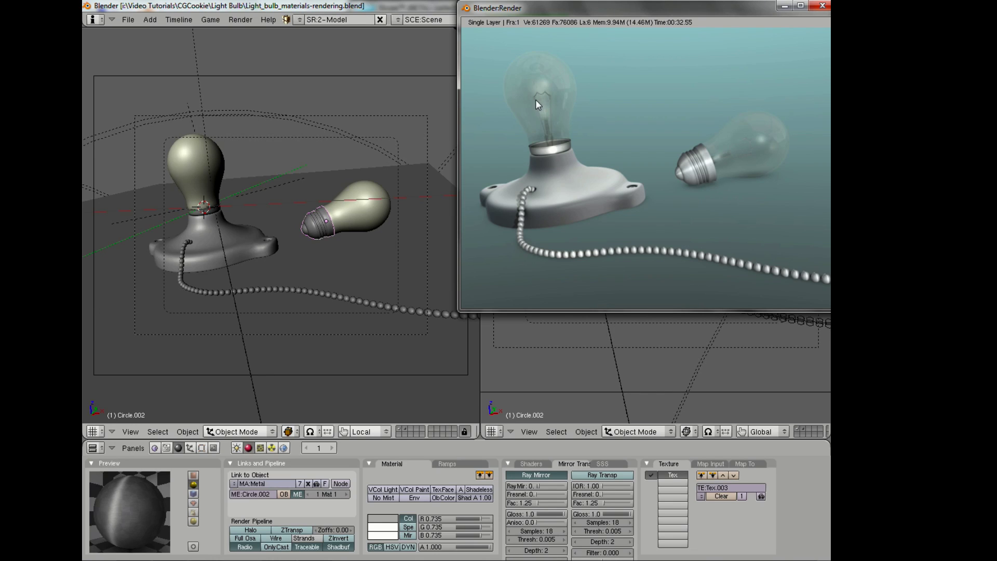
key("F11")
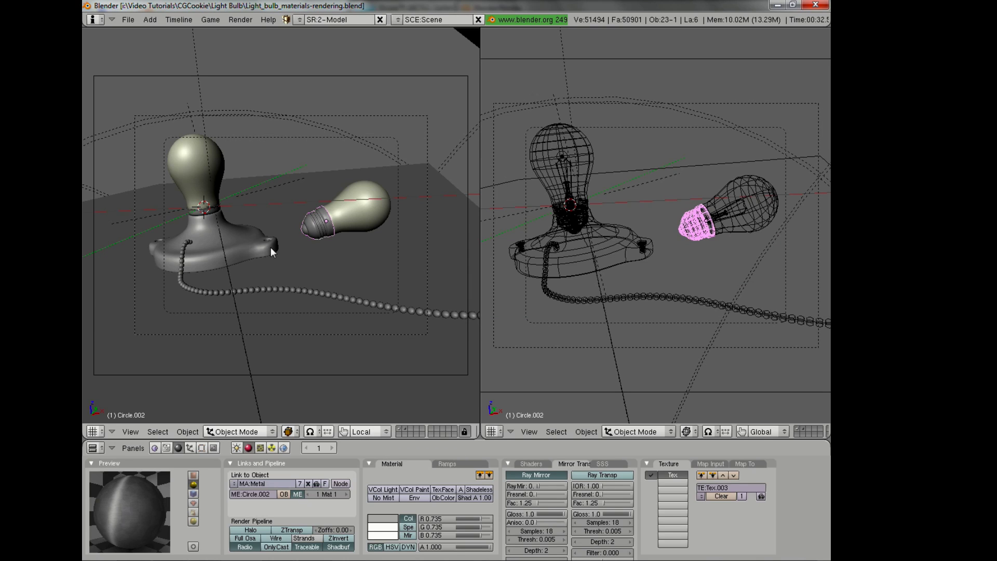
- Make the lamp base's material a single-user copy named White Plastic, coloured pure white
right_click(236, 245)
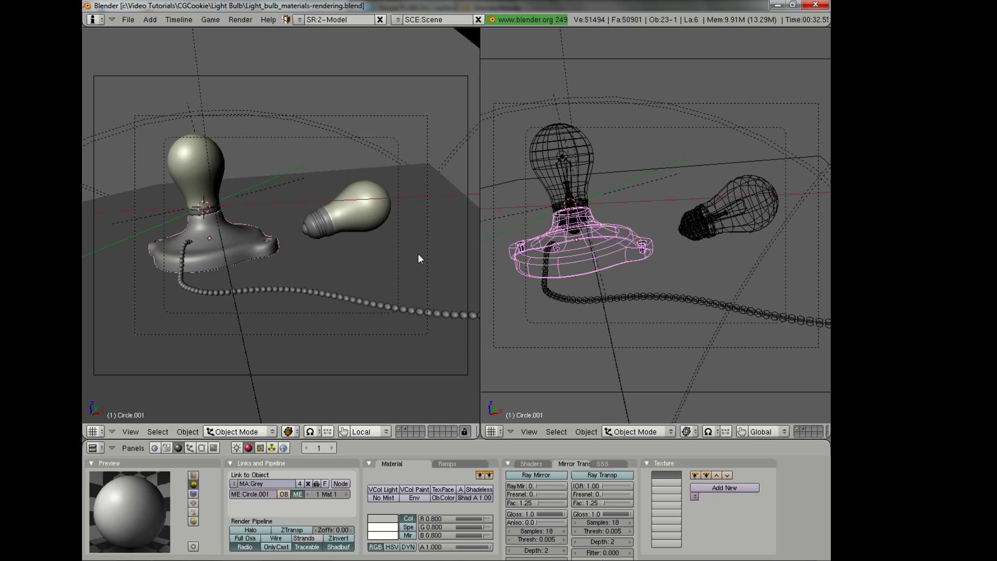
left_click(300, 483)
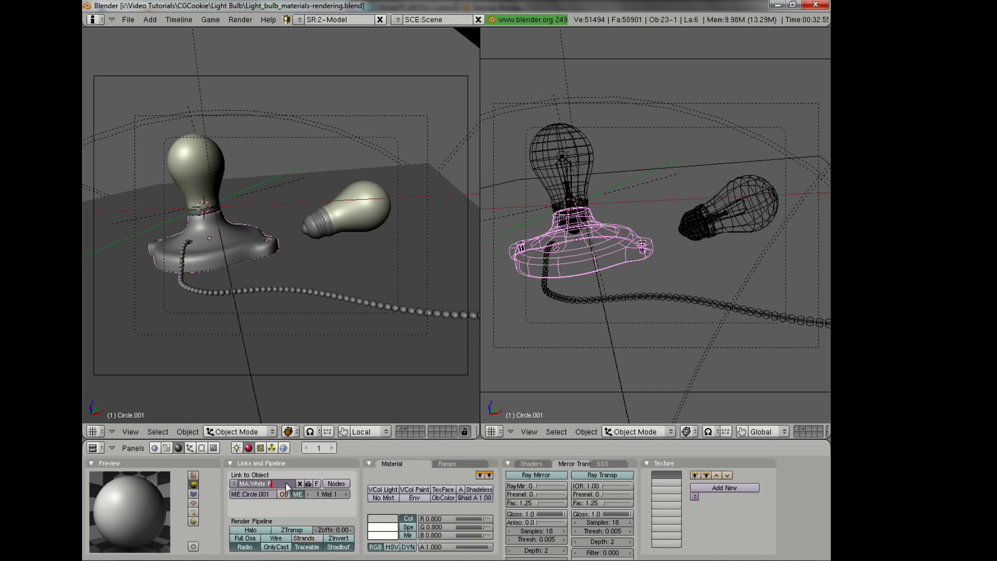
type("tic")
key("Return")
left_click(386, 525)
left_click(415, 491)
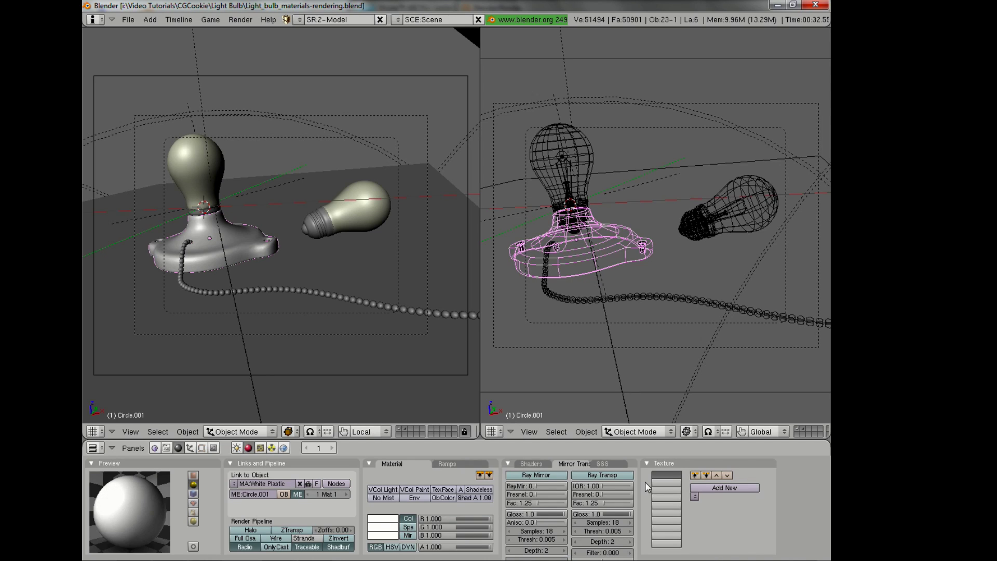
- Set the plastic's specular to 0.44 and hardness to 511, and adjust ray mirror reflection
left_click(531, 463)
left_click_drag(575, 500, 597, 513)
left_click(589, 507)
type("511")
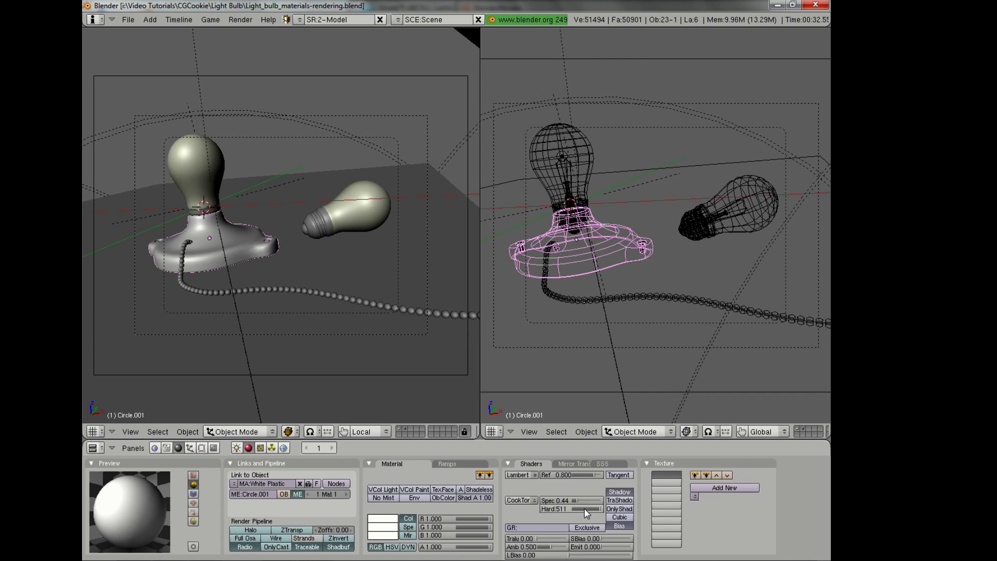
key("Return")
left_click(575, 462)
left_click(538, 474)
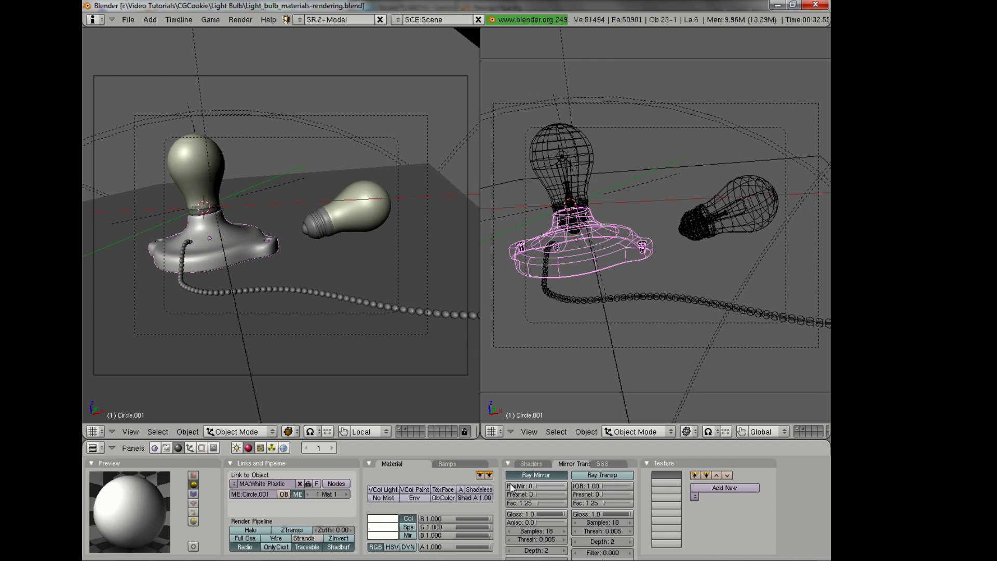
left_click(558, 487)
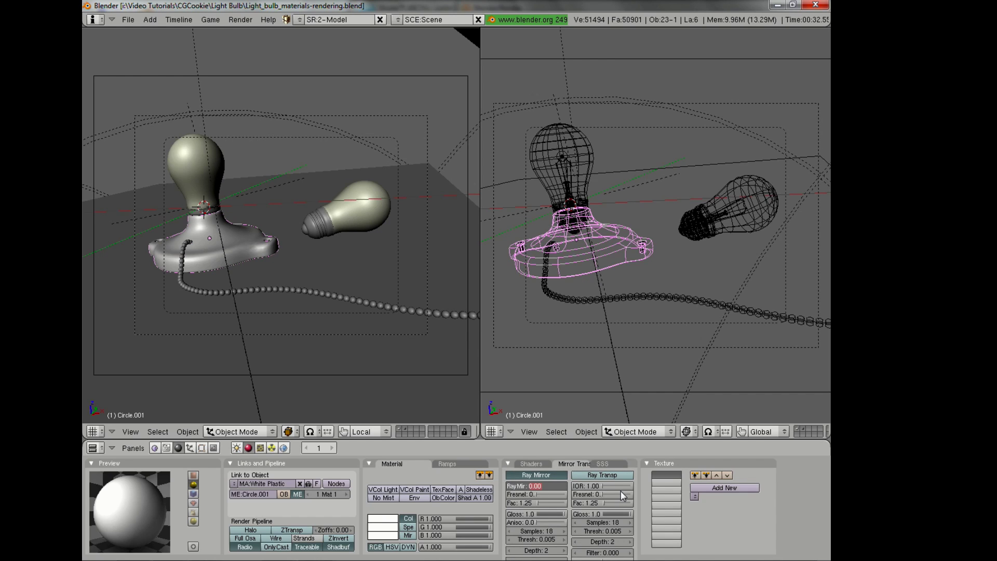
type(".0")
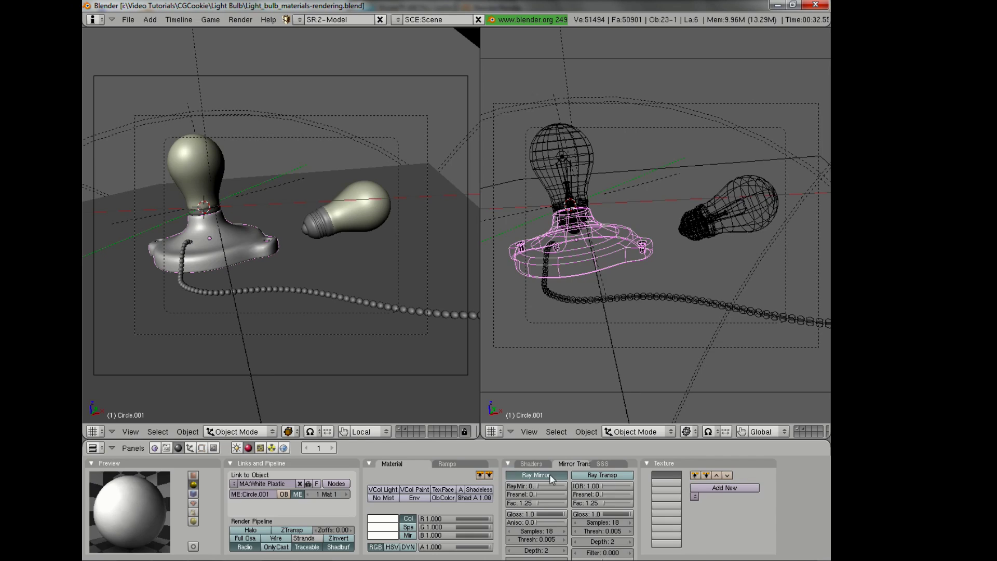
left_click(521, 462)
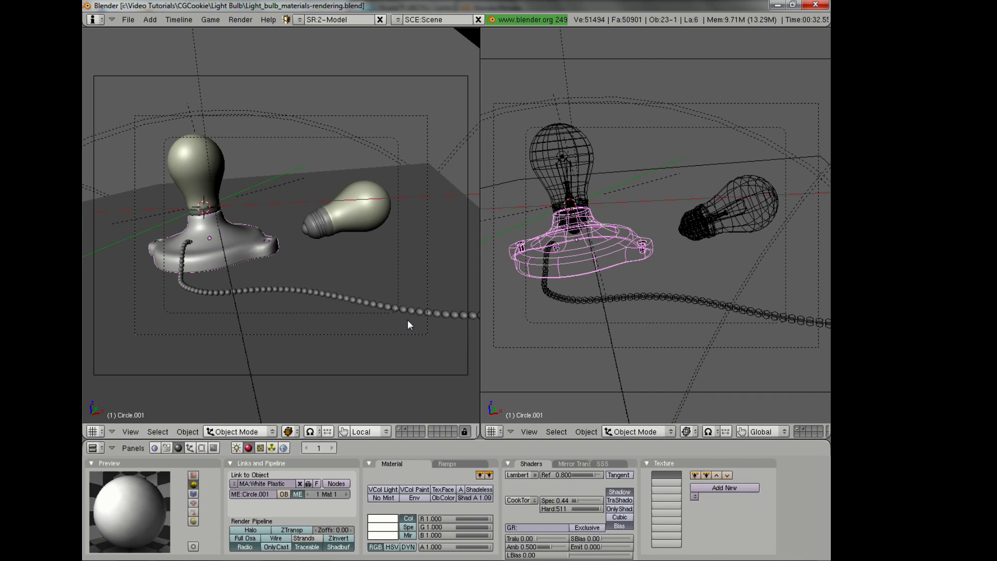
- Render a border region around the base's right edge to check the plastic
key("shift+b")
left_click_drag(237, 226, 291, 273)
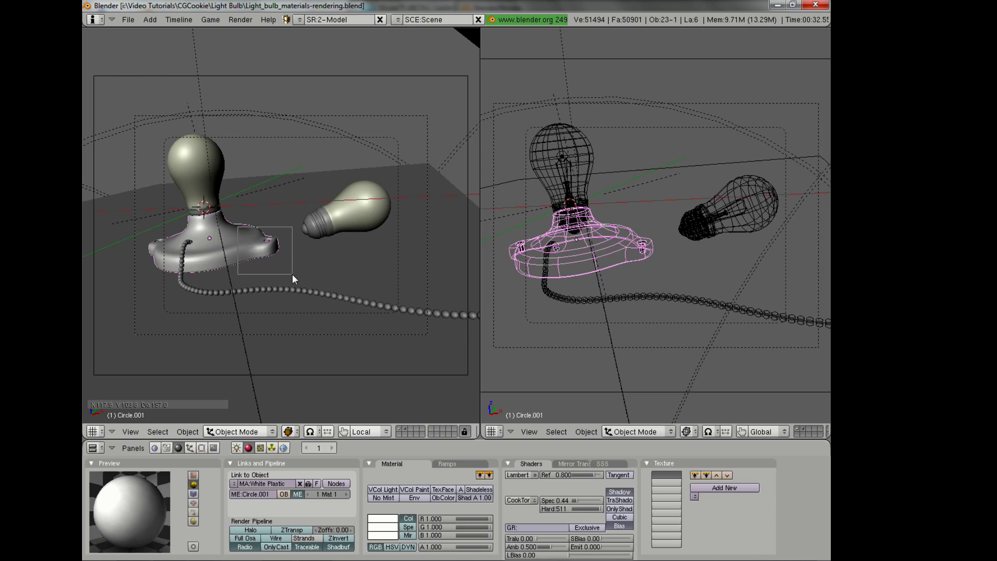
key("F12")
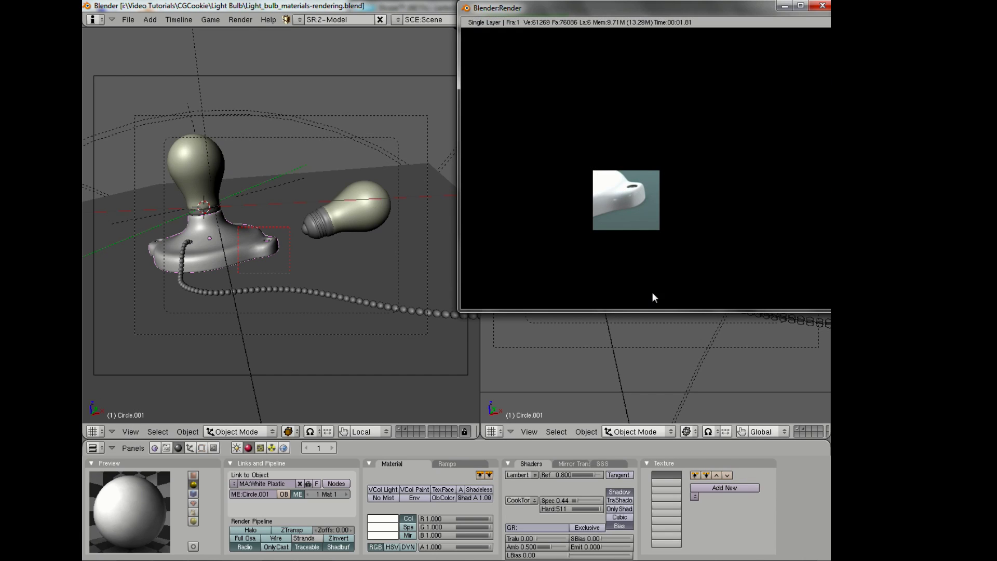
key("F11")
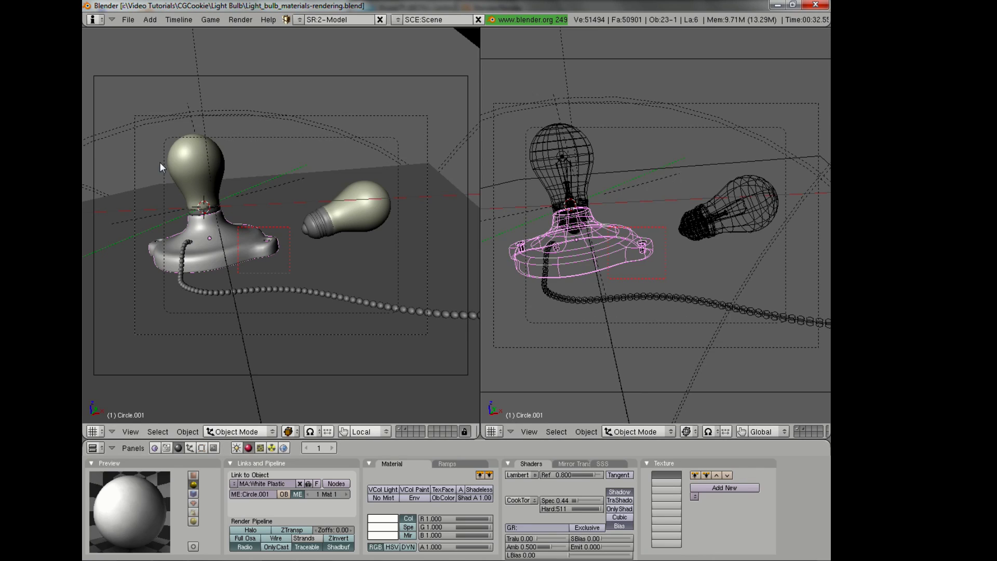
key("shift+b")
- Give the lit bulb's glass its own Bulb on material with Emit 2.000
key("shift+z")
right_click(180, 142)
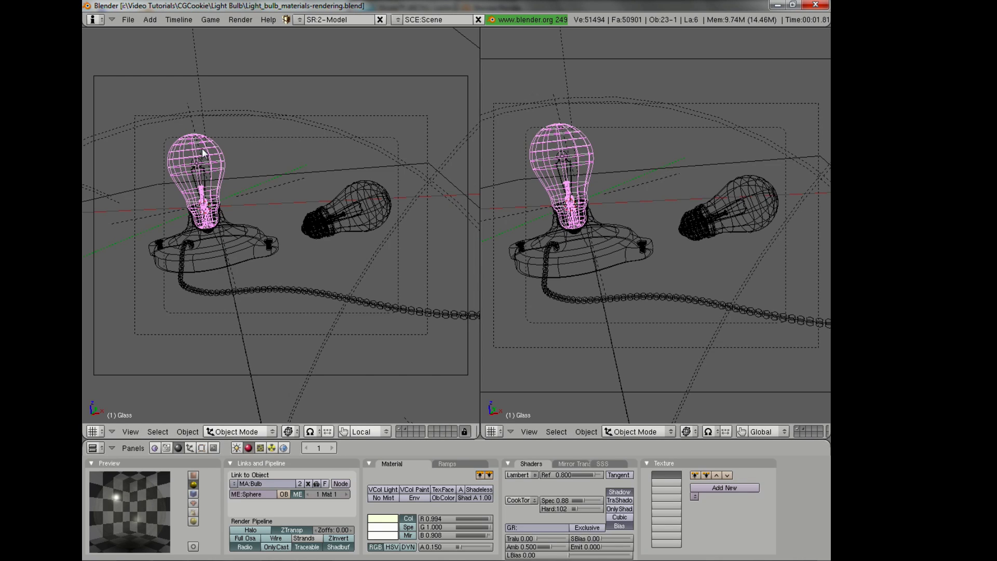
left_click(299, 484)
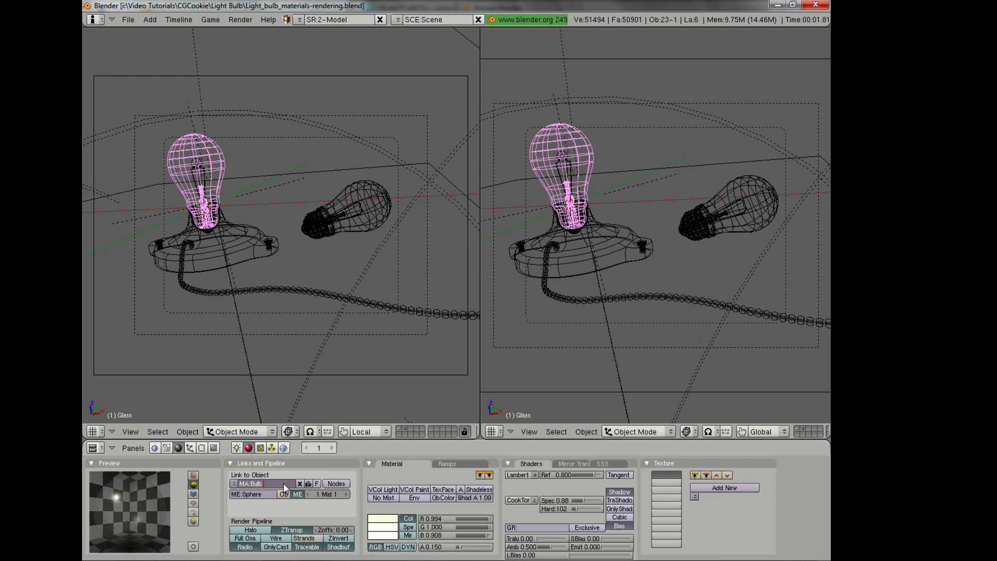
type("on")
key("Return")
left_click_drag(579, 547, 718, 559)
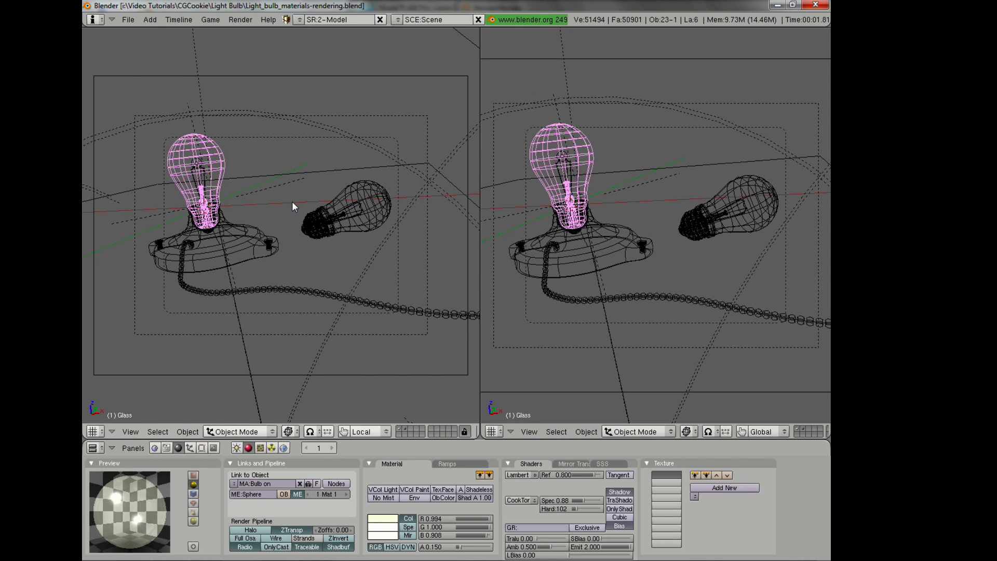
- Give the filament a single-user Filament ON material, pure white with Emit 2.000
right_click(197, 170)
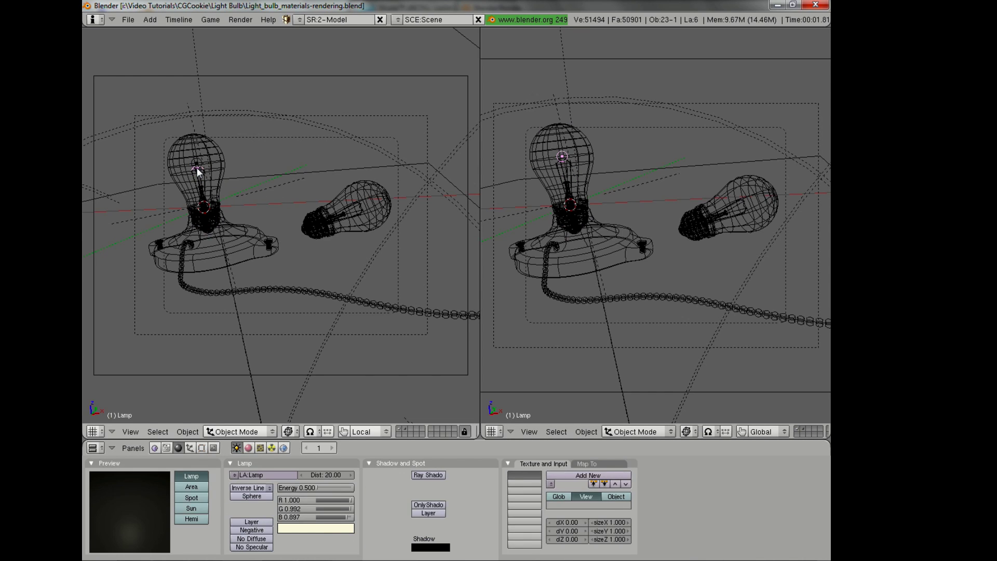
right_click(196, 167)
left_click(297, 486)
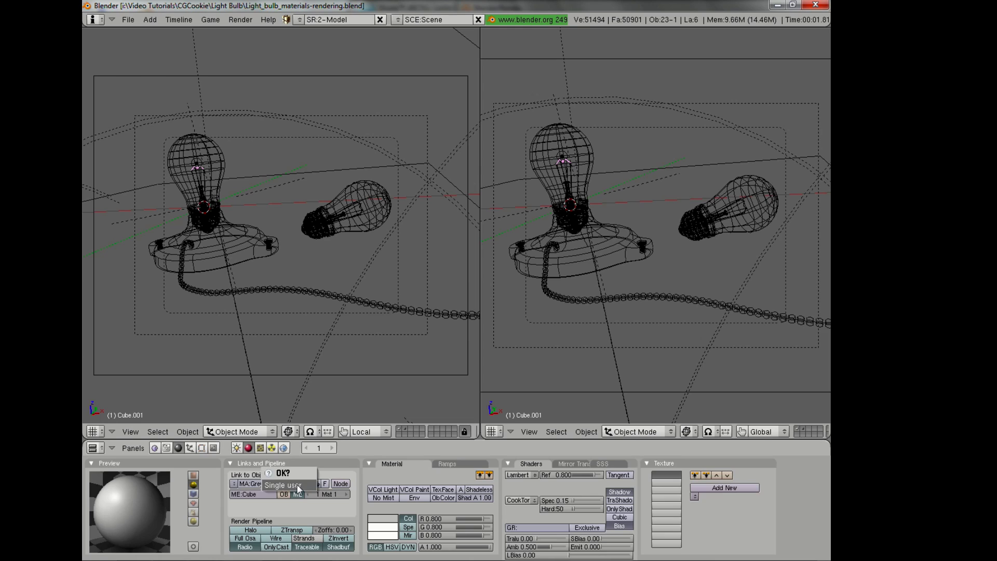
left_click(298, 485)
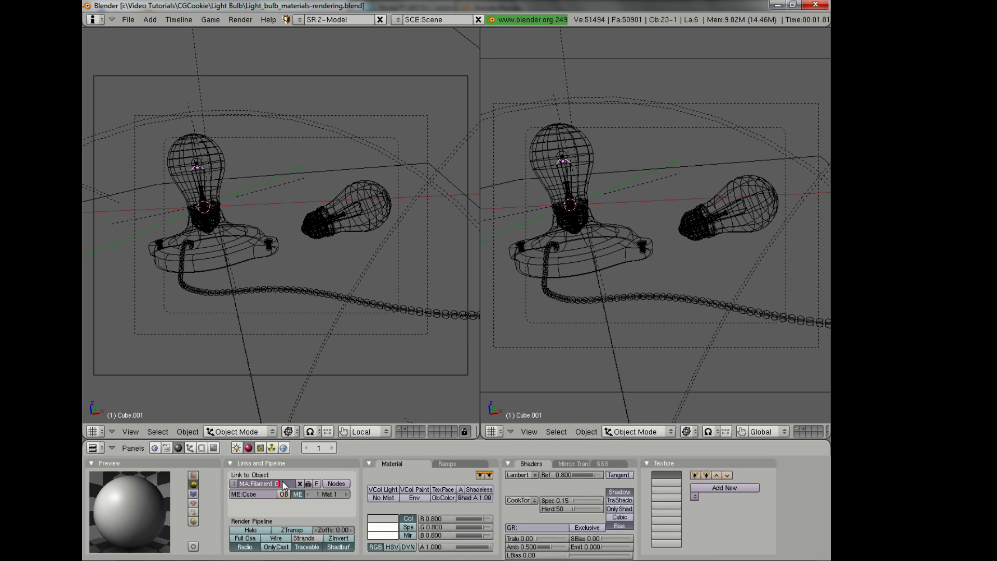
type("N")
key("Return")
left_click(394, 524)
left_click(452, 483)
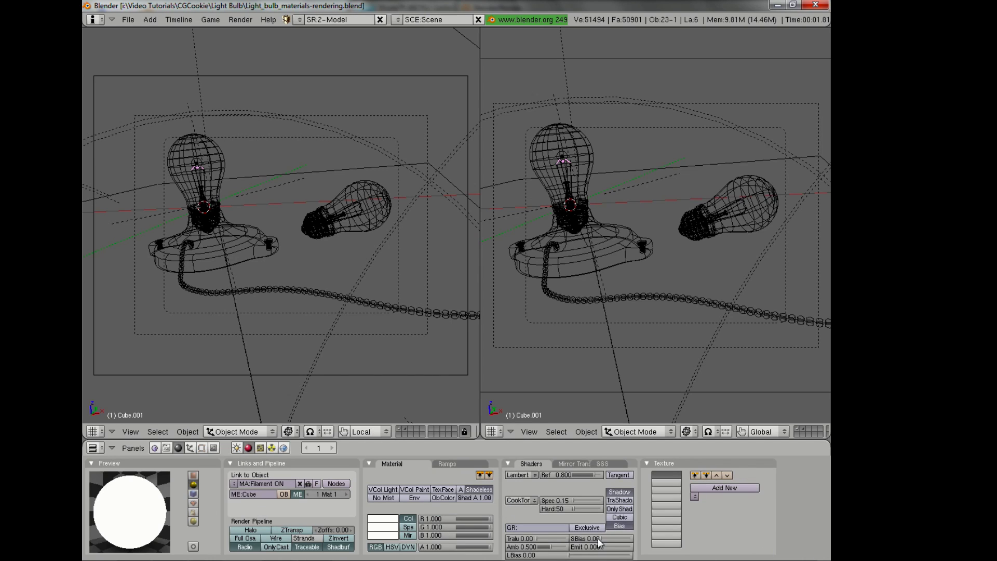
left_click_drag(597, 547, 693, 558)
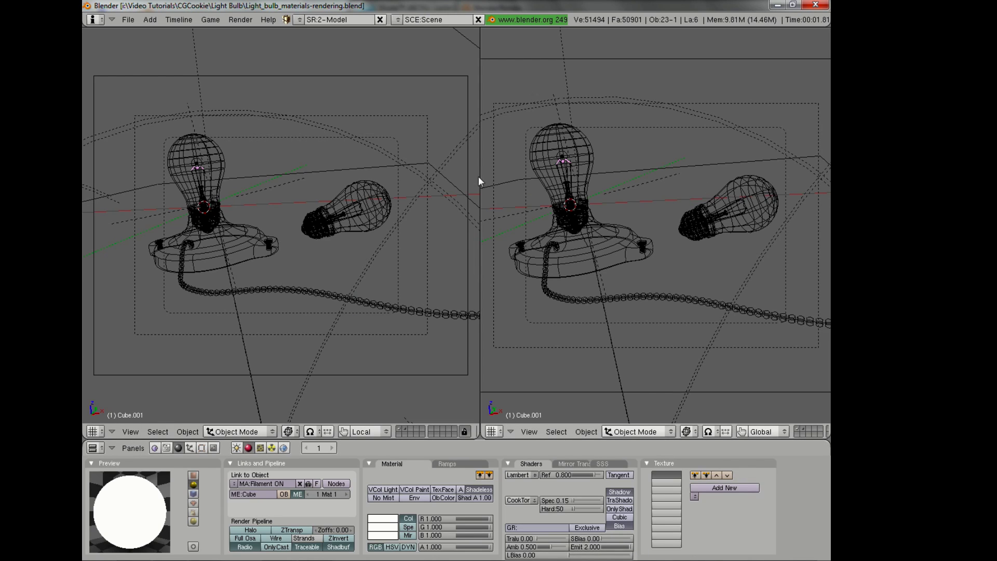
- Render a border region close-up around the lit left bulb
key("shift+b")
left_click_drag(163, 117, 232, 228)
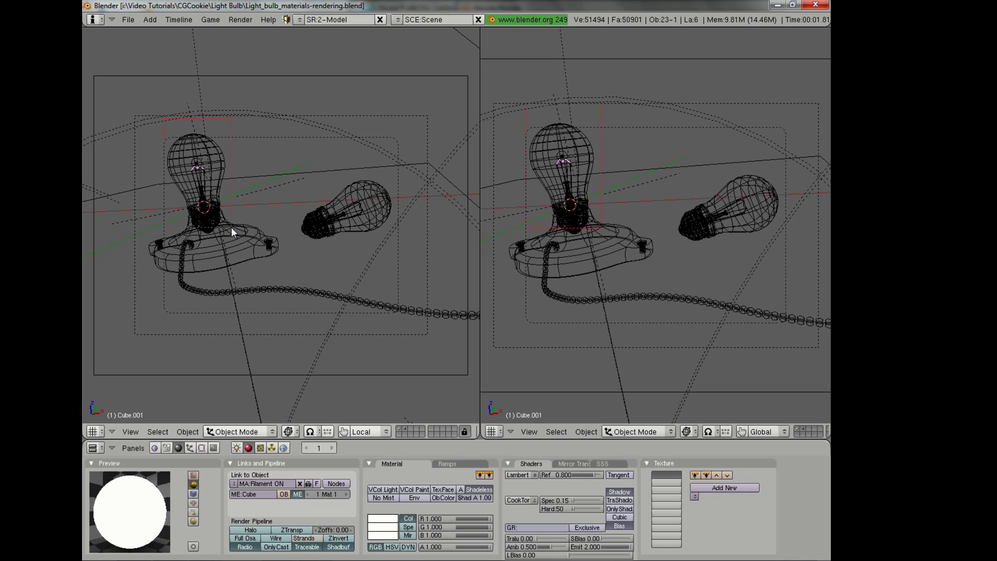
key("F12")
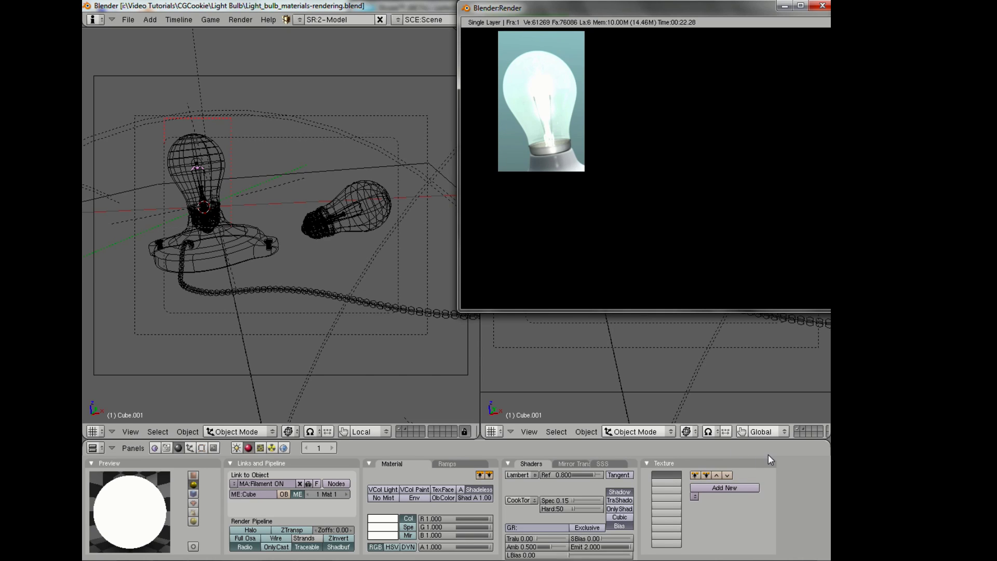
- Snap the 3D cursor to the filament and frame an oblique close-up of the bulb
key("Escape")
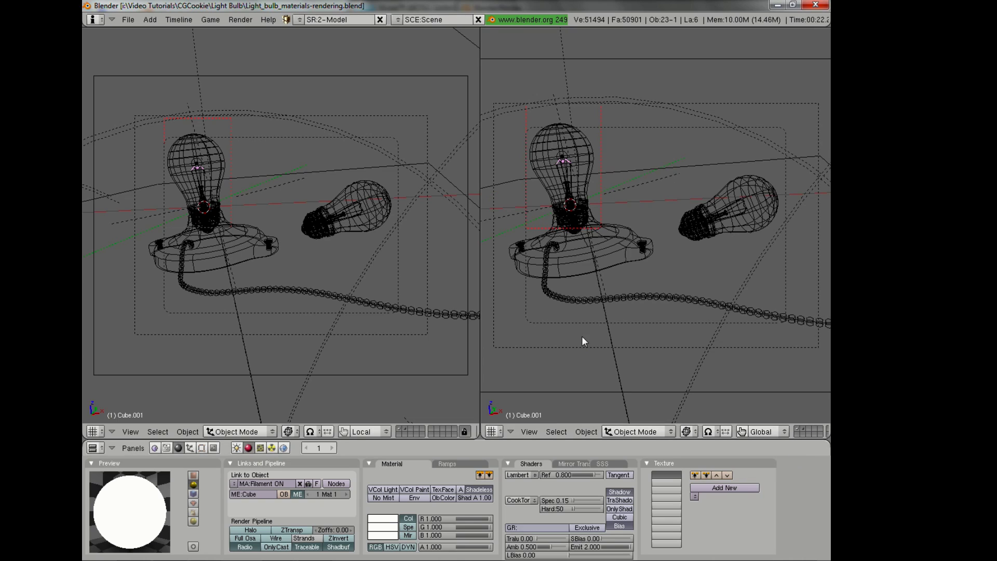
key("KP_0")
middle_click_drag(267, 147, 310, 239)
key("shift+s")
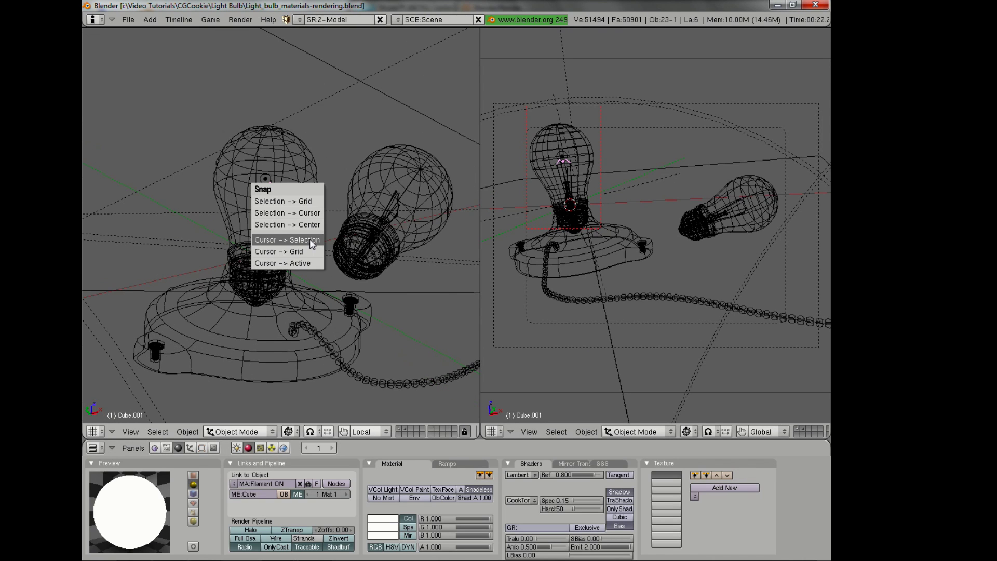
left_click(312, 243)
key("KP_Decimal")
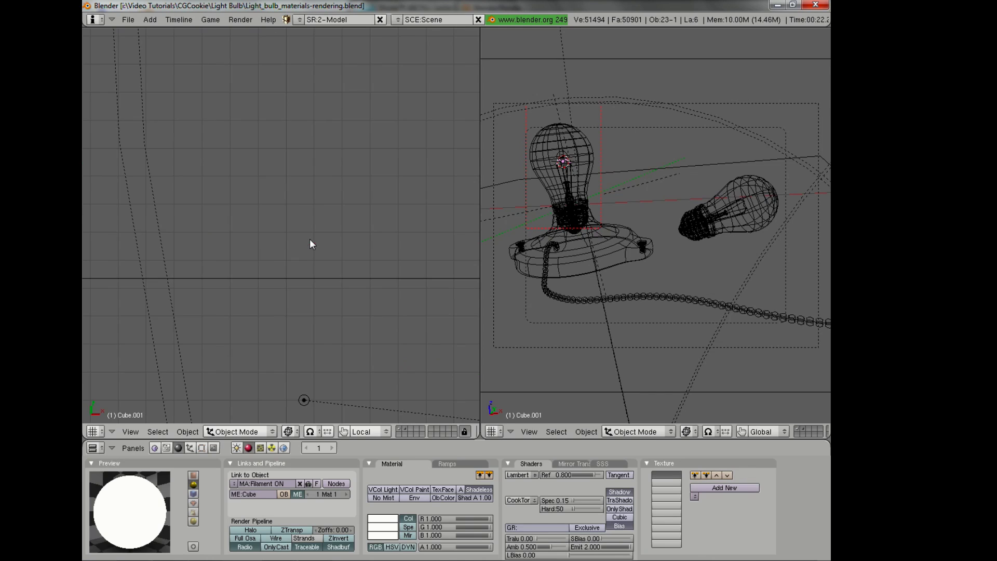
scroll(343, 204, "down", 3)
key("KP_7")
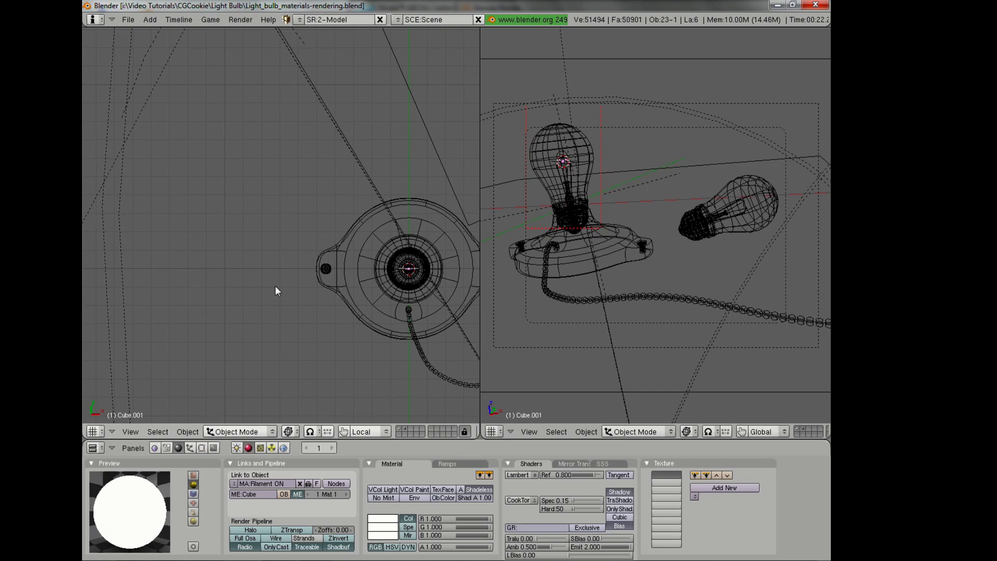
scroll(244, 296, "up", 4)
middle_click_drag(212, 297, 285, 232, "shift")
- Select the lamp inside the bulb and review the previous render
right_click(240, 256)
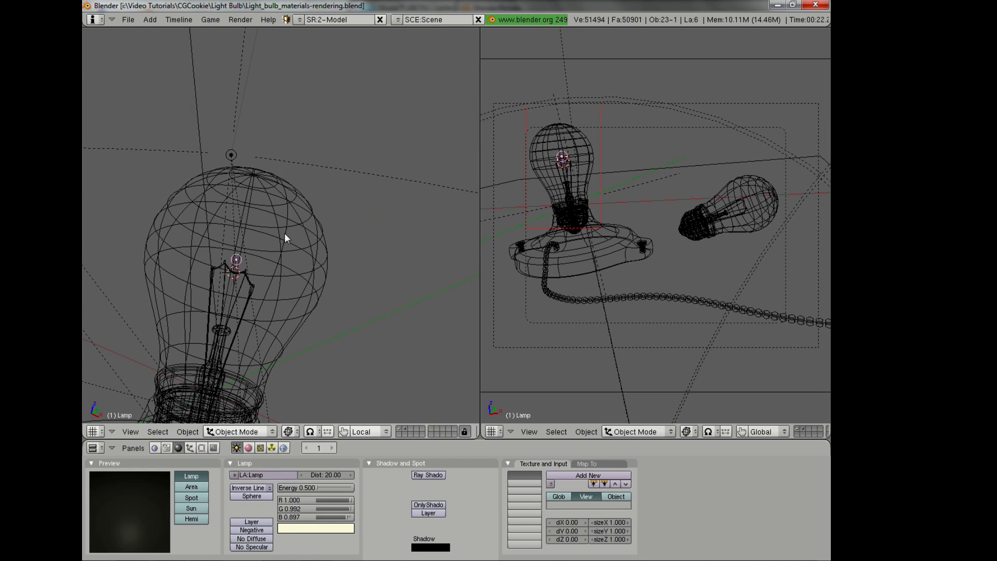
key("F12")
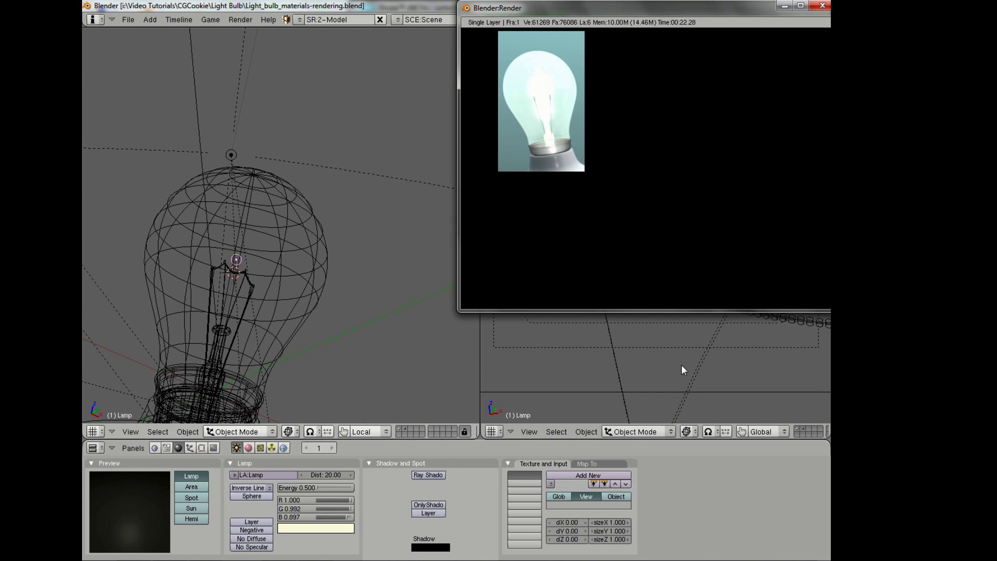
key("Escape")
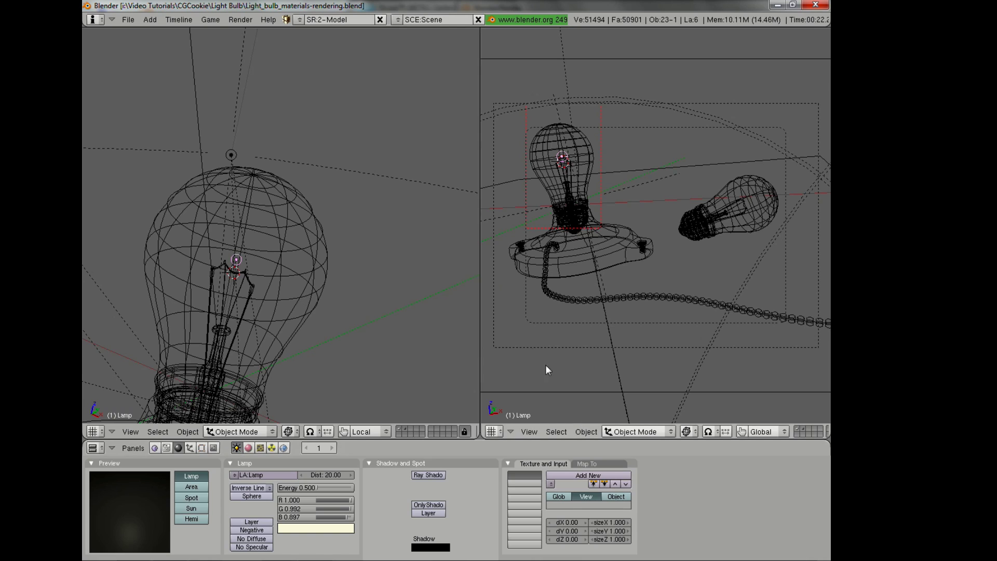
key("F11")
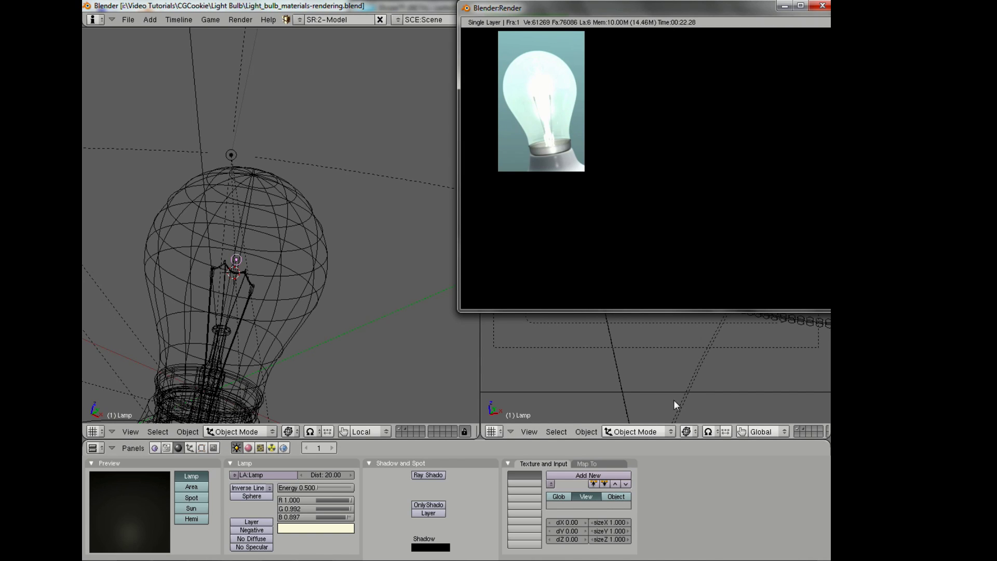
key("Escape")
- Raise the lamp energy from 0.500 to 1.000 and re-render the bulb
left_click(317, 489)
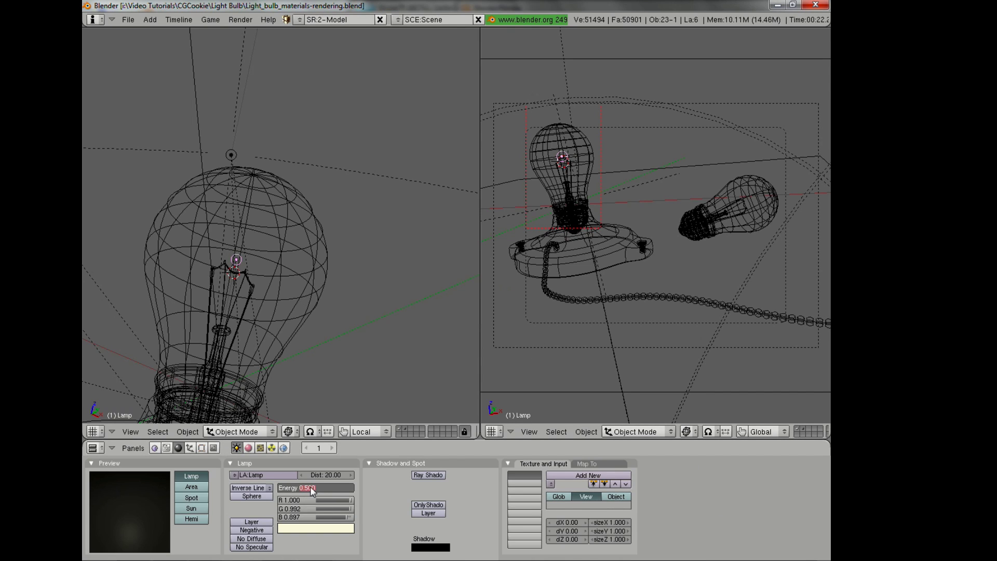
type("1")
key("Return")
key("F11")
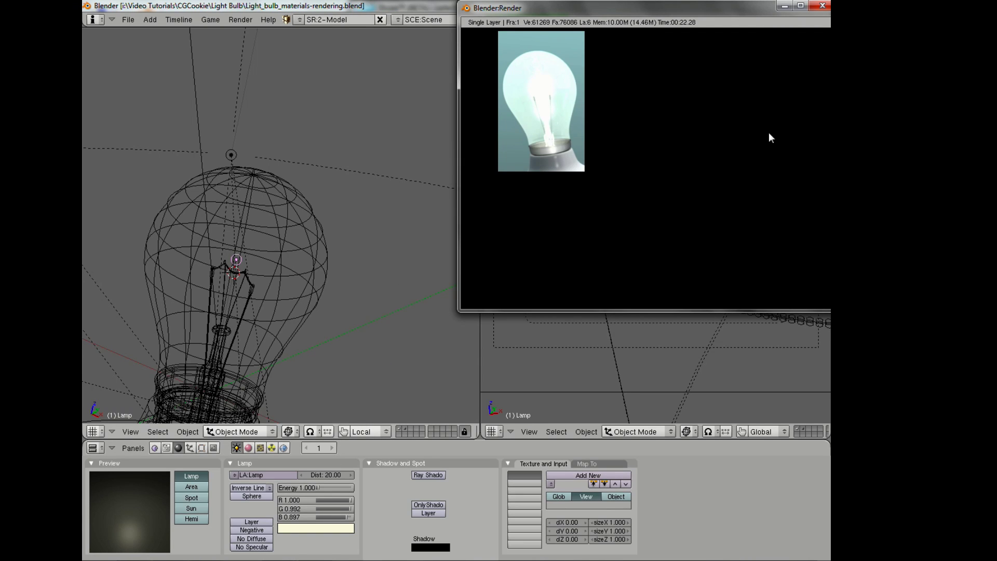
key("F12")
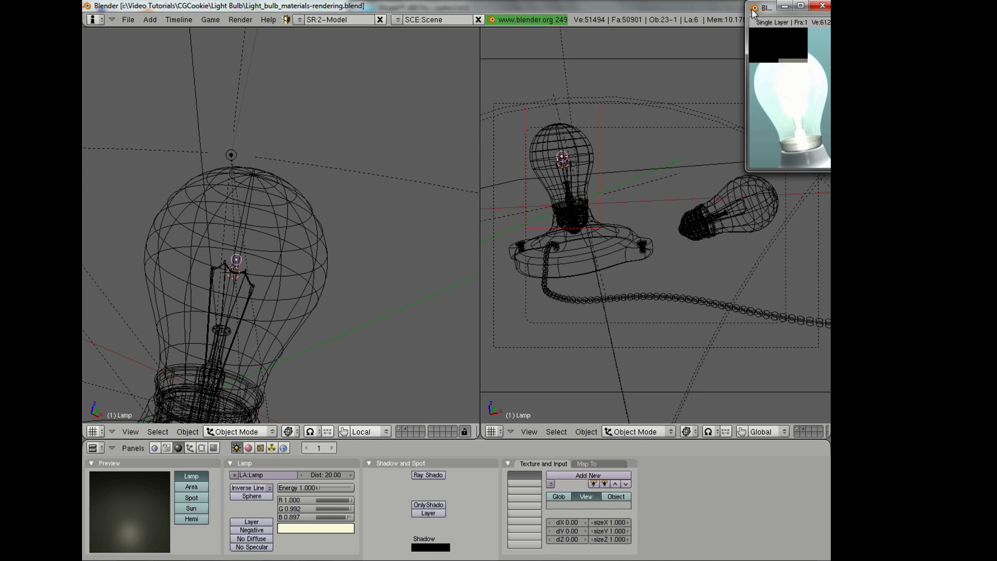
double_click(761, 7)
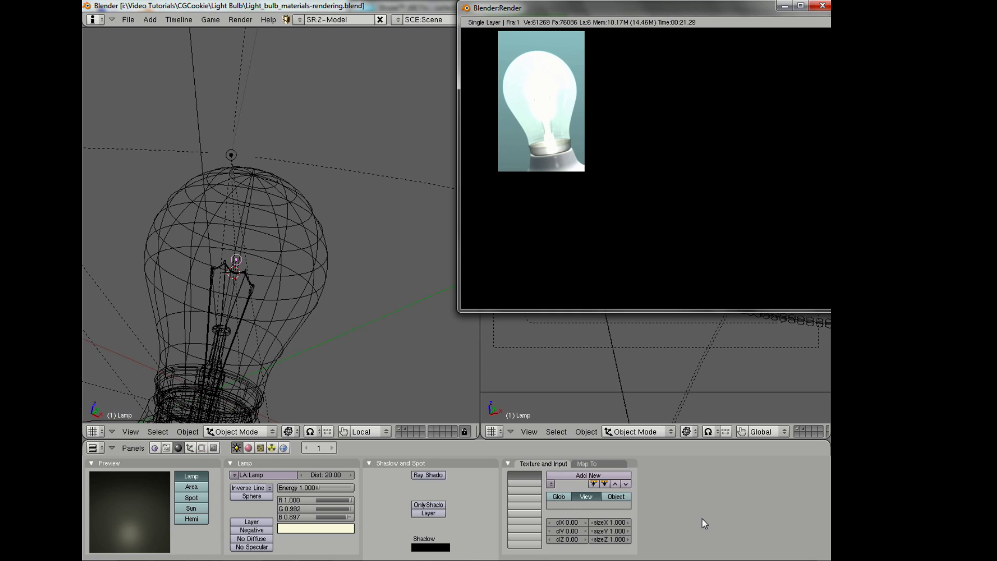
- Raise the bulb lamp's Energy to 1.5 and re-render the region with F12
key("Escape")
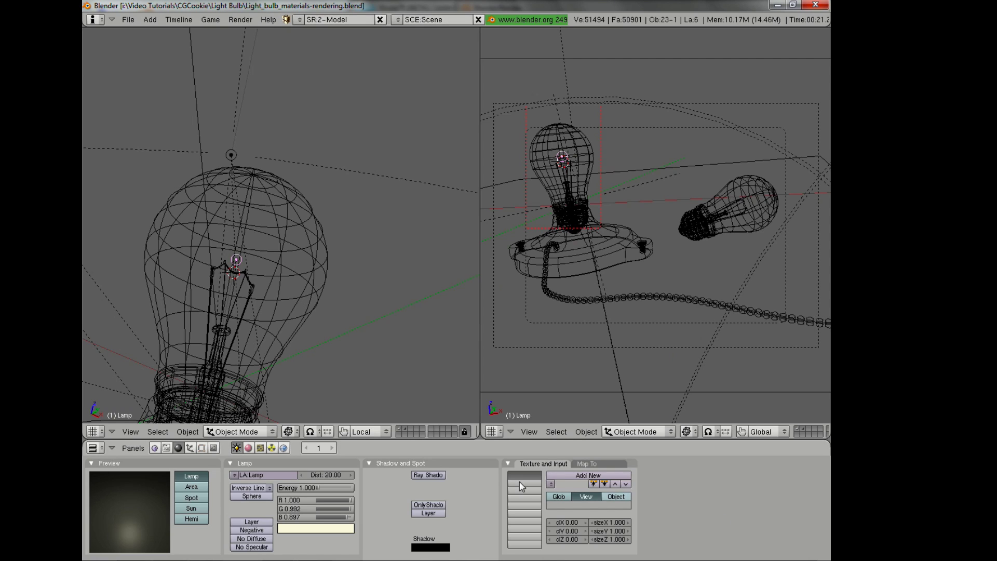
left_click(304, 487)
type("1.5")
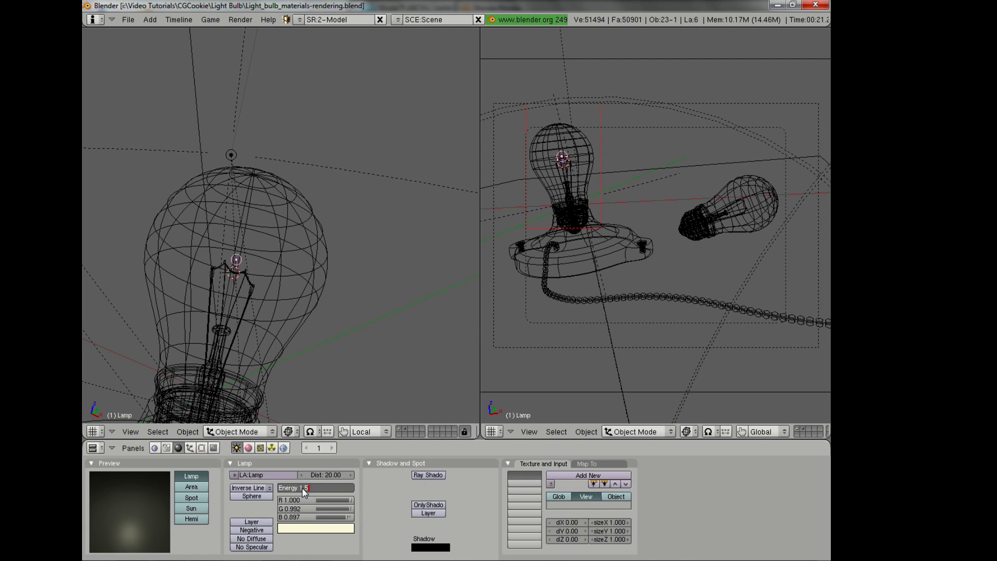
key("Return")
key("F12")
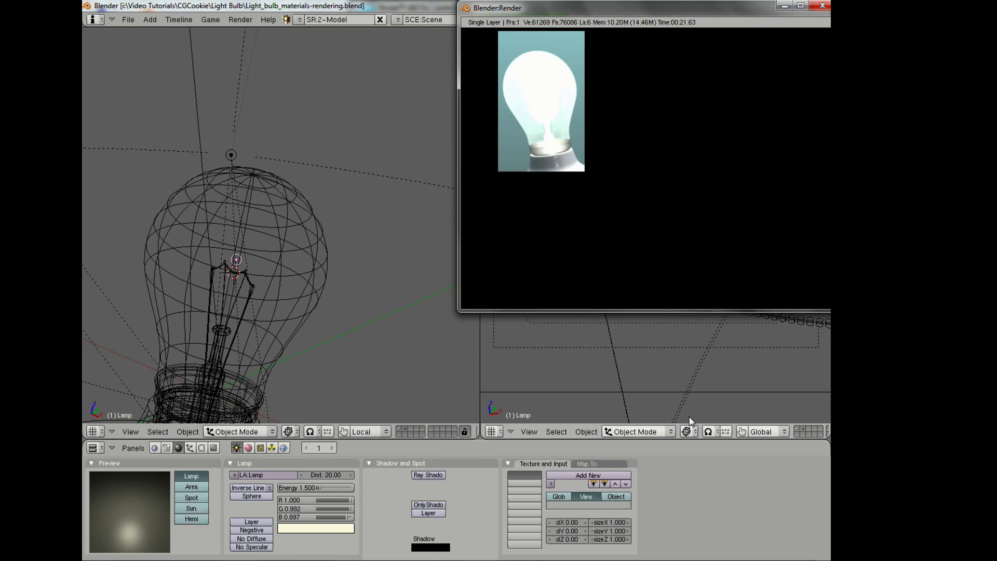
- Zoom out the camera view, redraw the render border over the scene, and toggle Border in the Render panel
left_click(699, 492)
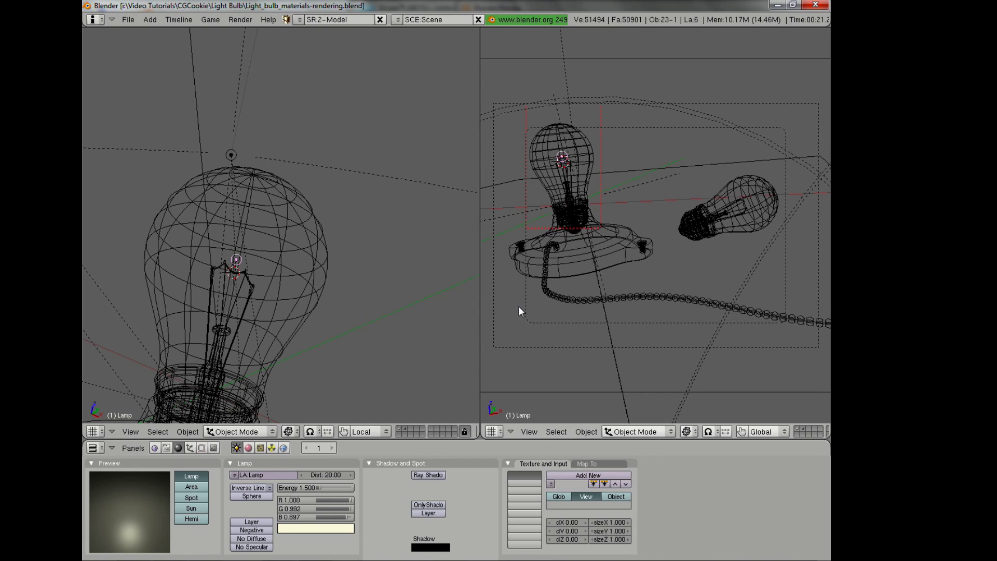
scroll(575, 280, "down", 2)
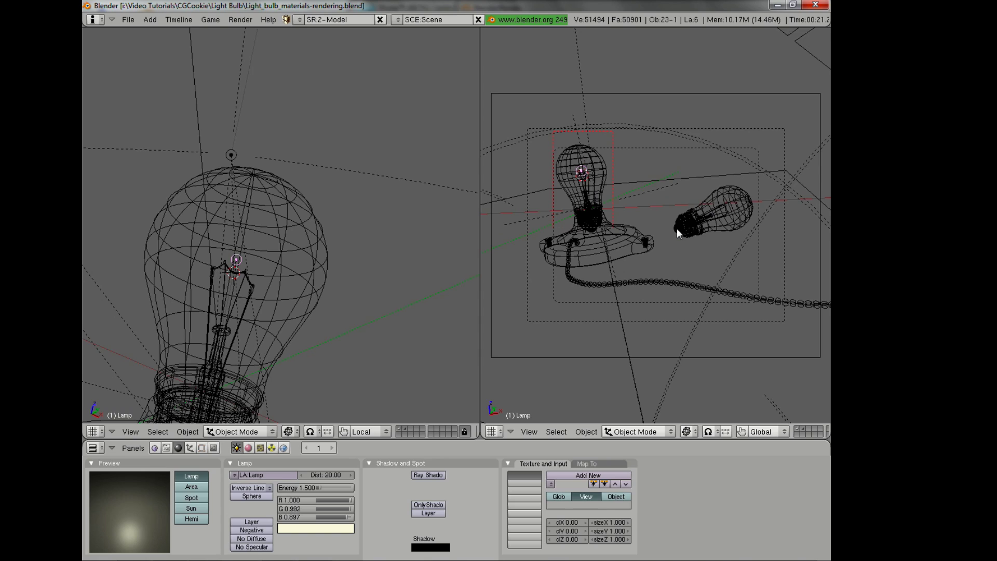
scroll(676, 229, "down", 1)
key("b")
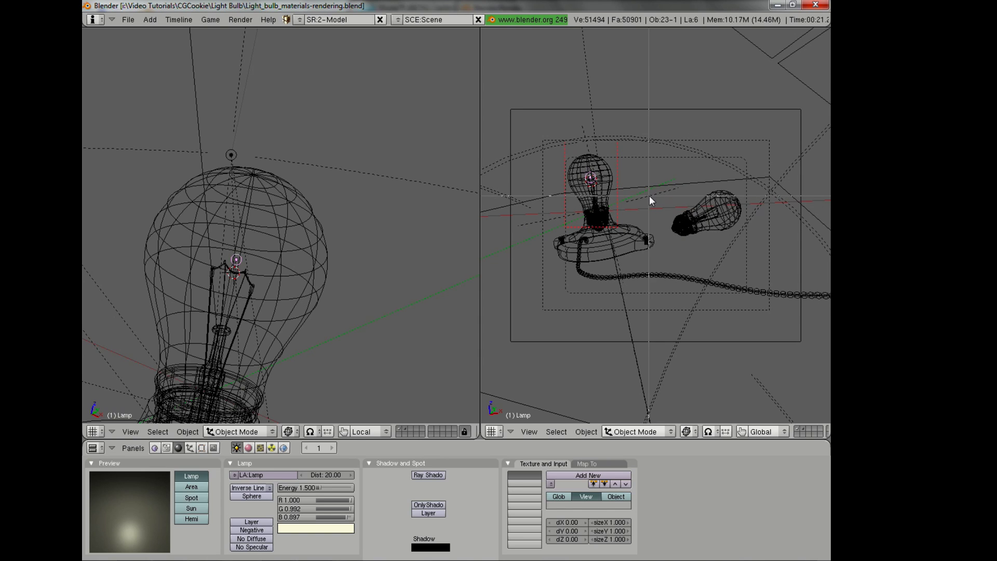
left_click_drag(649, 196, 723, 251)
key("b")
left_click_drag(591, 60, 674, 92)
left_click(213, 447)
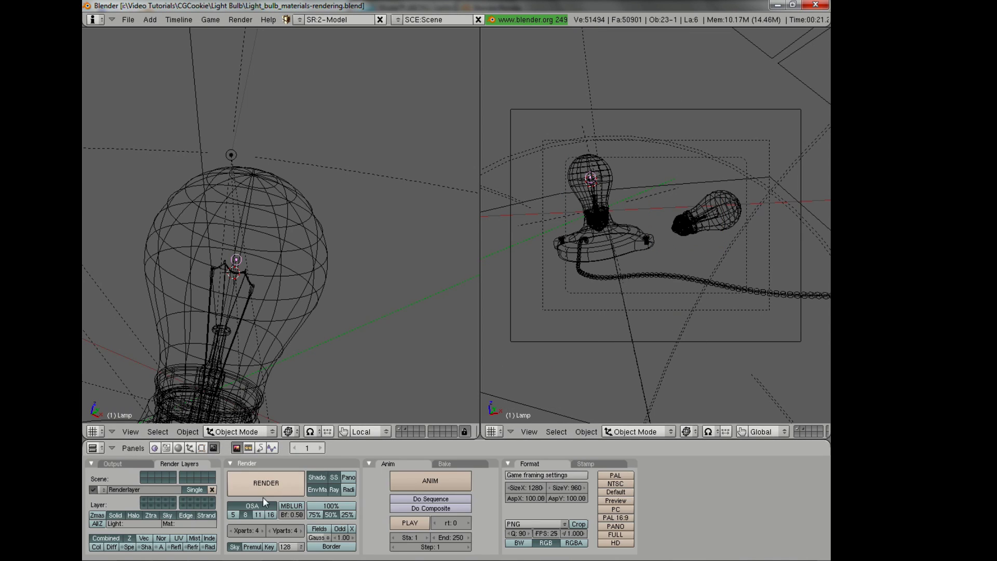
left_click(328, 547)
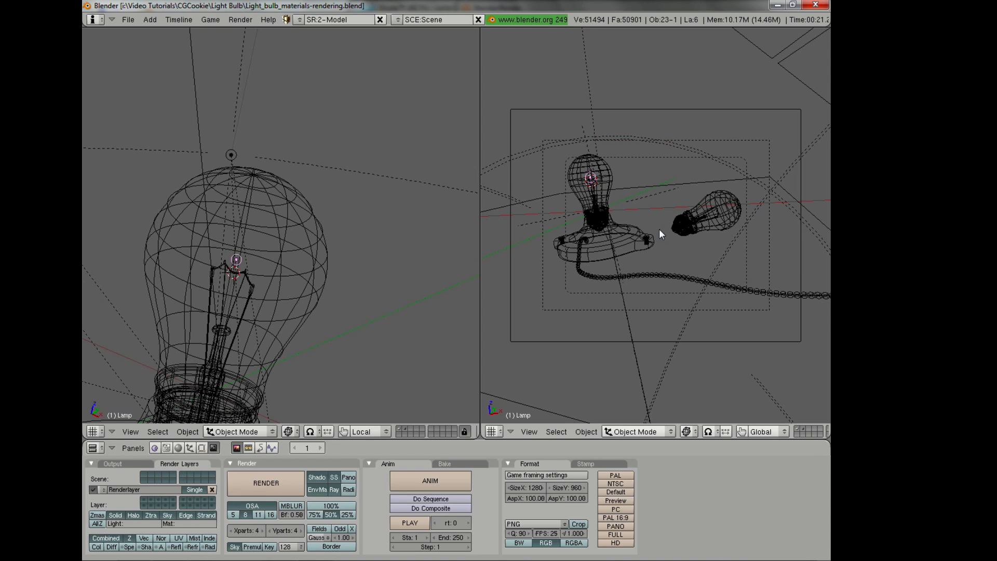
- Render the full frame with F12, showing the glowing bulb, white base, chain and loose bulb
key("F12")
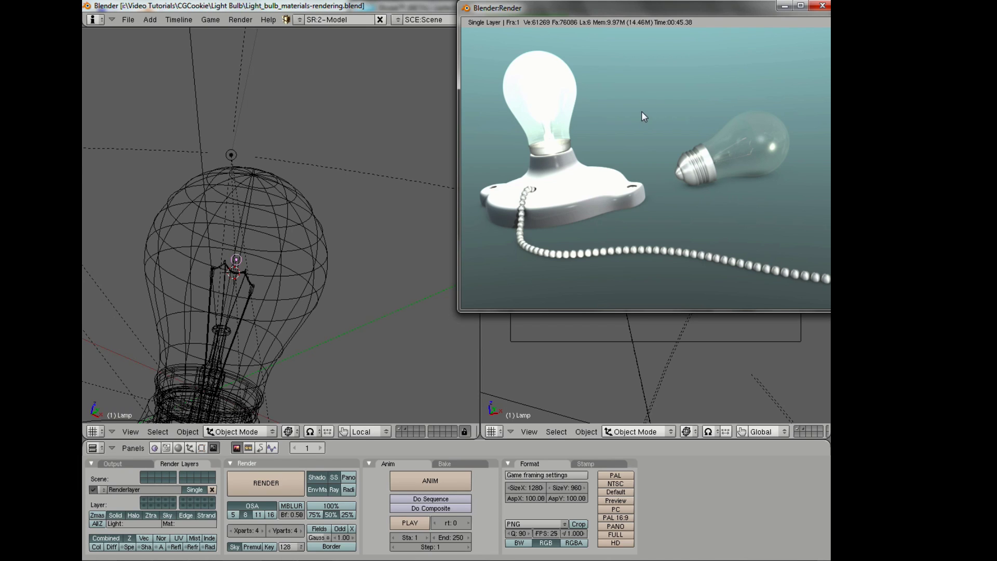
- Dismiss the 45-second render result and re-render the current frame with the RENDER button
left_click(696, 511)
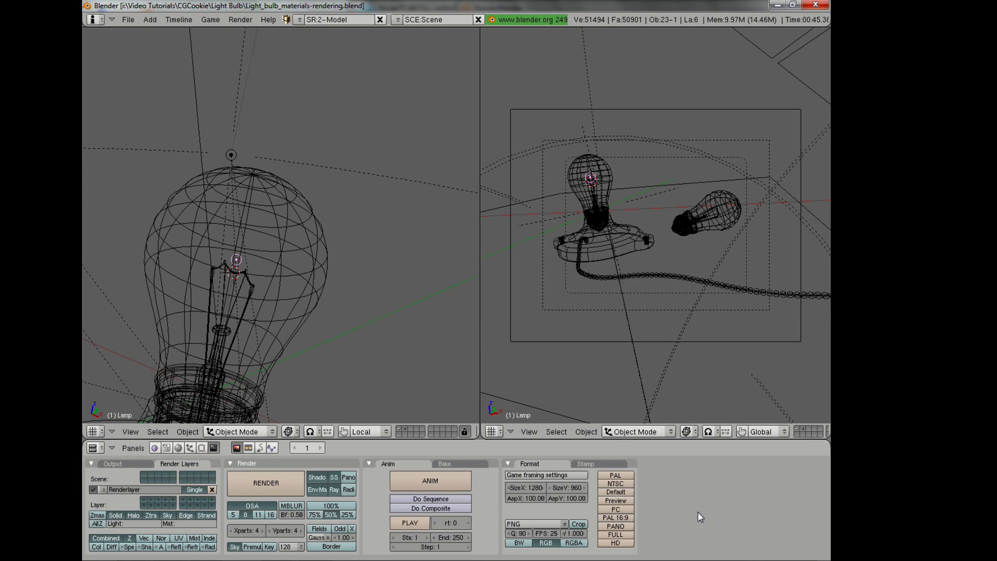
left_click(269, 483)
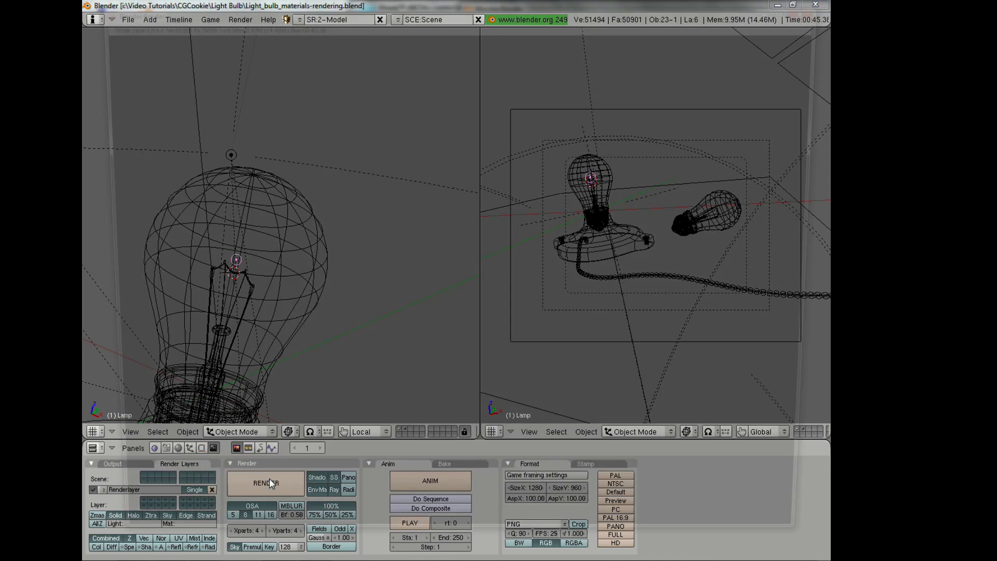